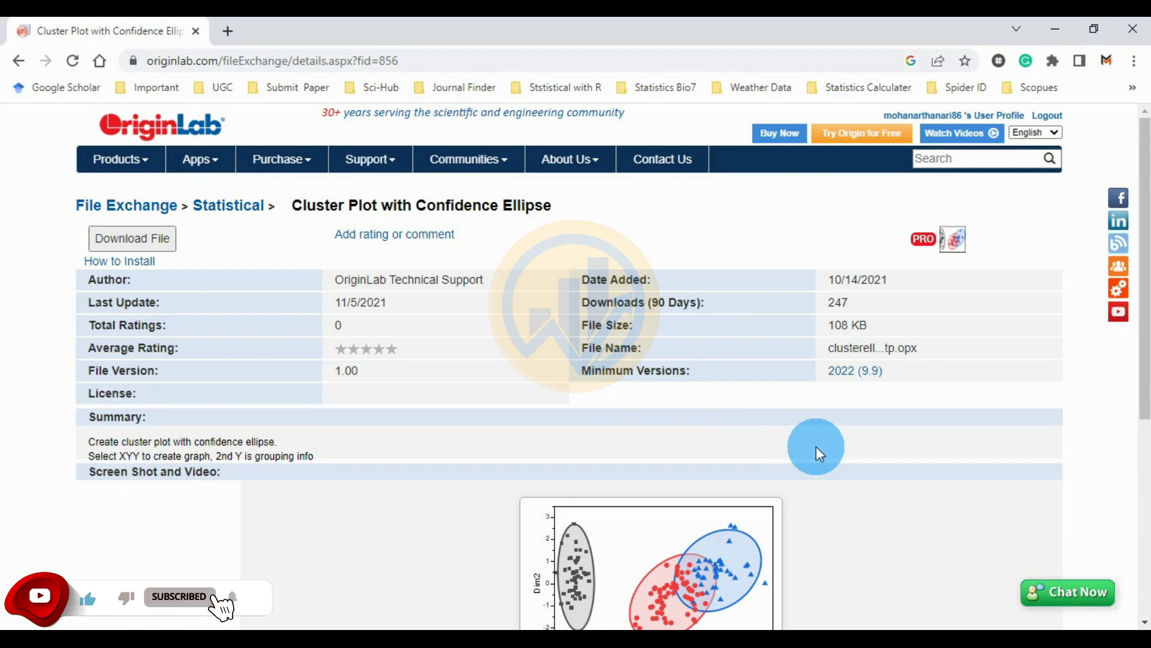
# Download clusterellipse_otp.opx from OriginLab File Exchange to the Desktop and minimize Chrome
pyautogui.moveTo(304, 208); pyautogui.dragTo(553, 206)
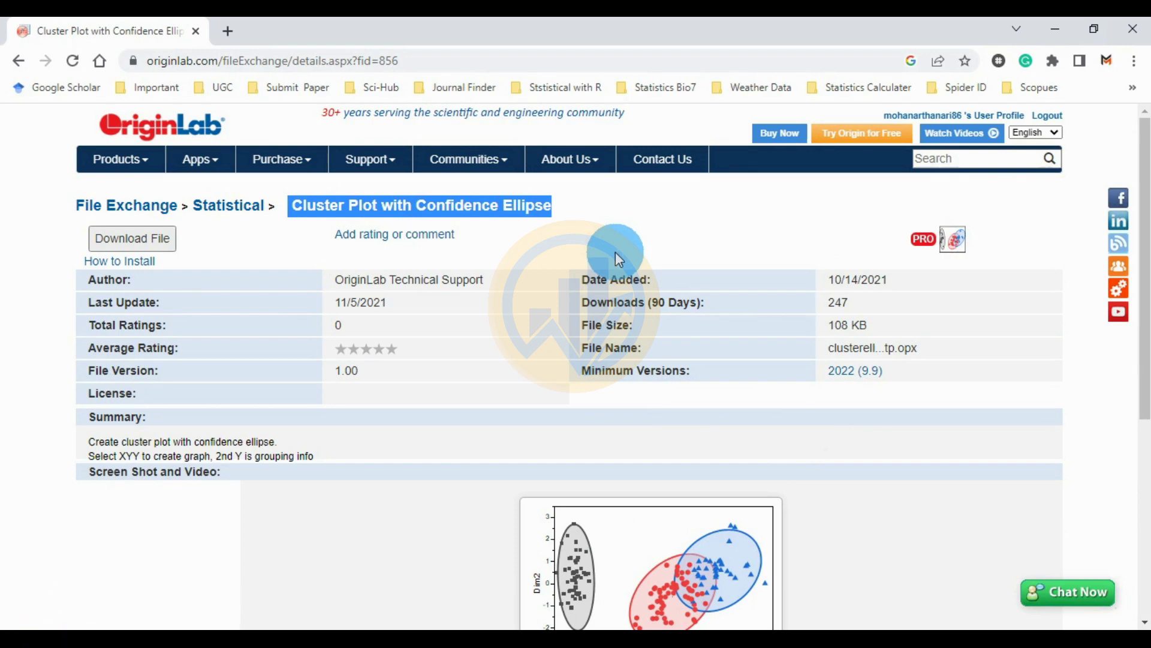
pyautogui.click(297, 67)
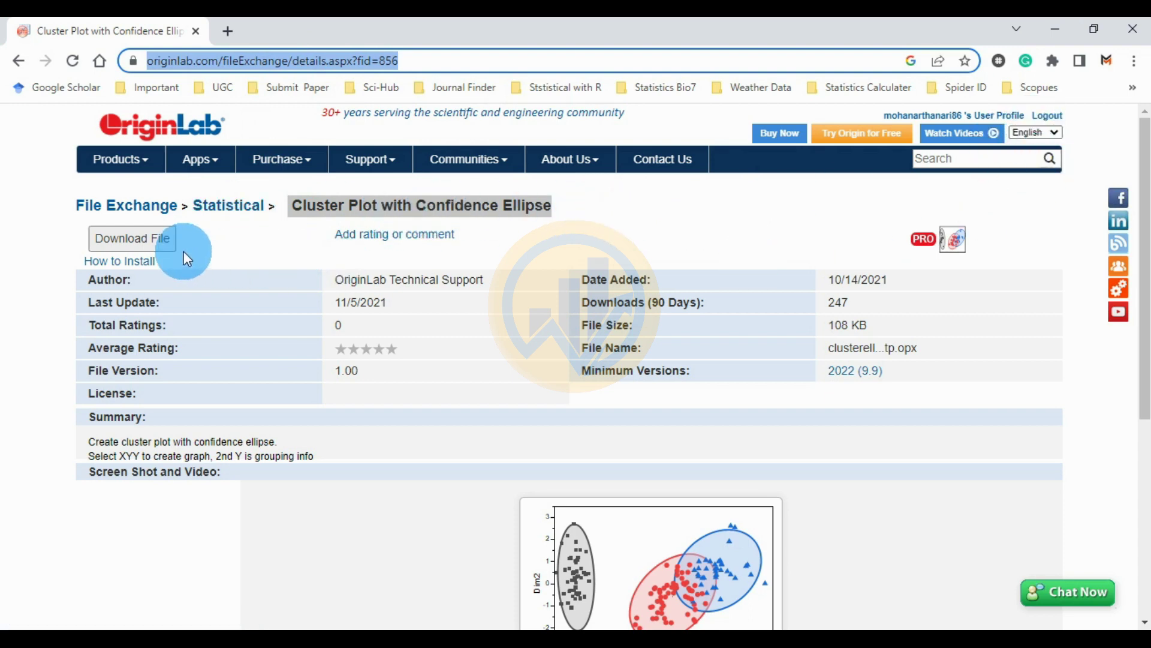
pyautogui.click(150, 246)
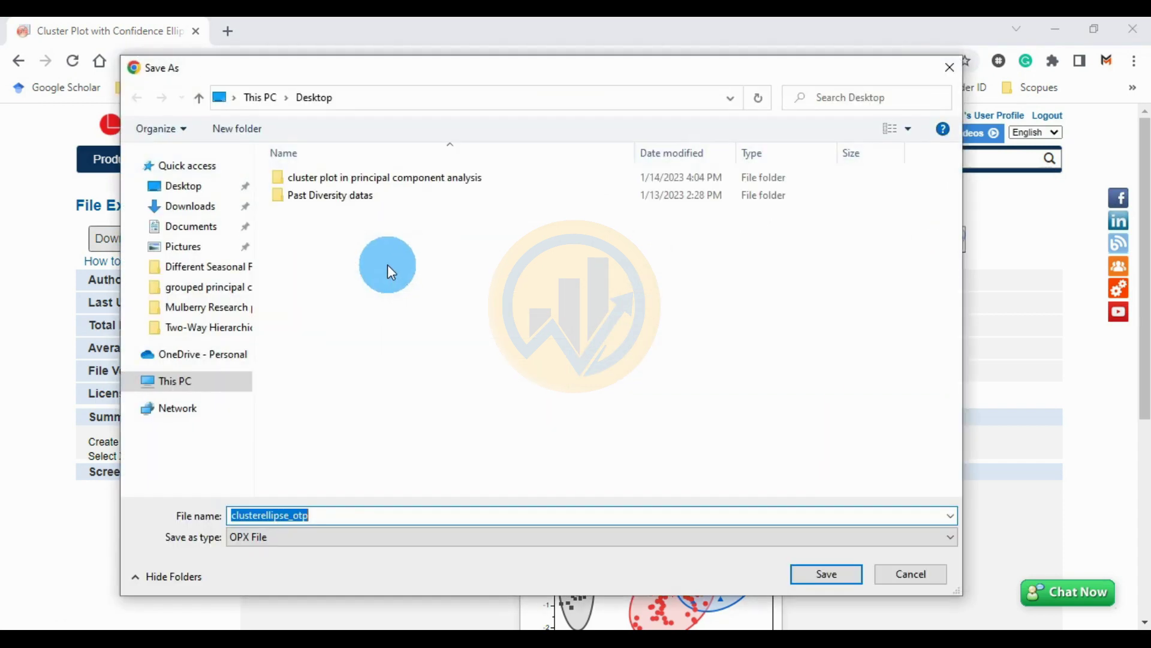
pyautogui.click(843, 575)
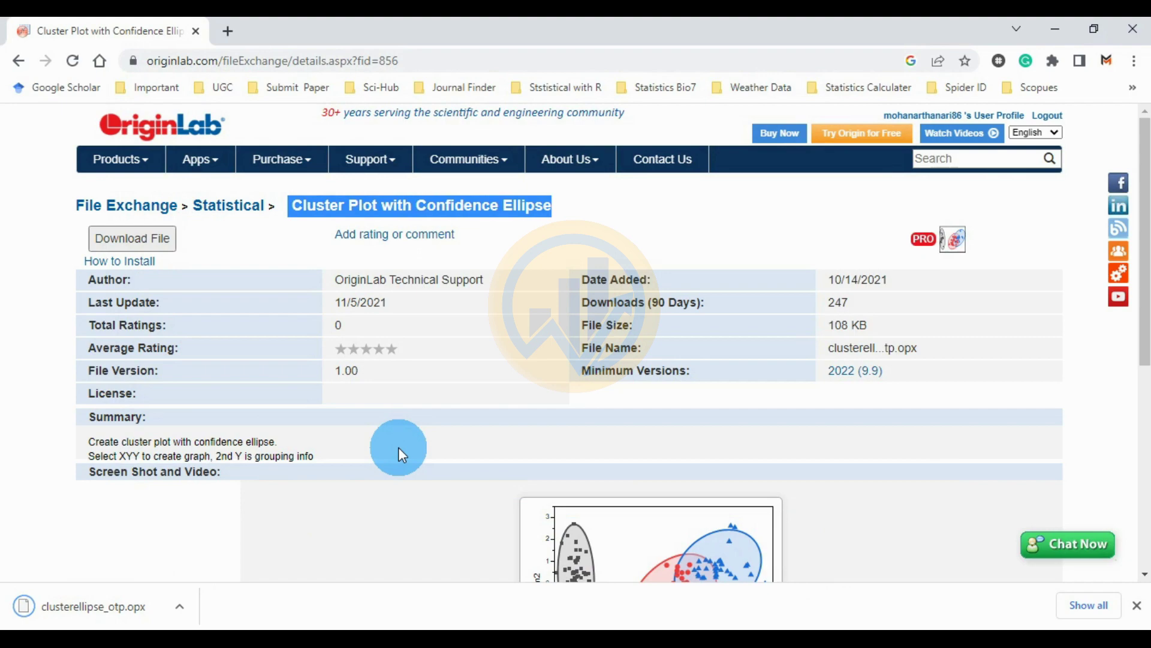
pyautogui.click(1055, 31)
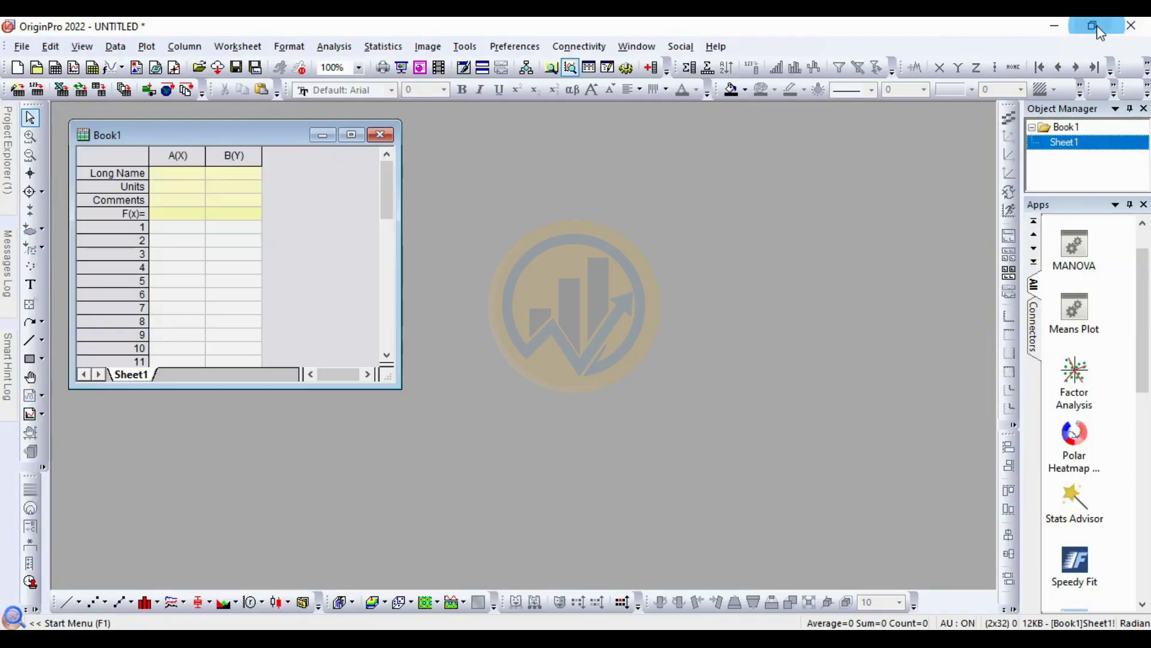
# Drop clusterellipse_otp.opx into Origin, confirm the reinstall, then maximize the Origin window
pyautogui.moveTo(695, 26)
pyautogui.mouseDown()
pyautogui.moveTo(694, 67)
pyautogui.moveTo(677, 43)
pyautogui.mouseUp()
pyautogui.click(390, 249)
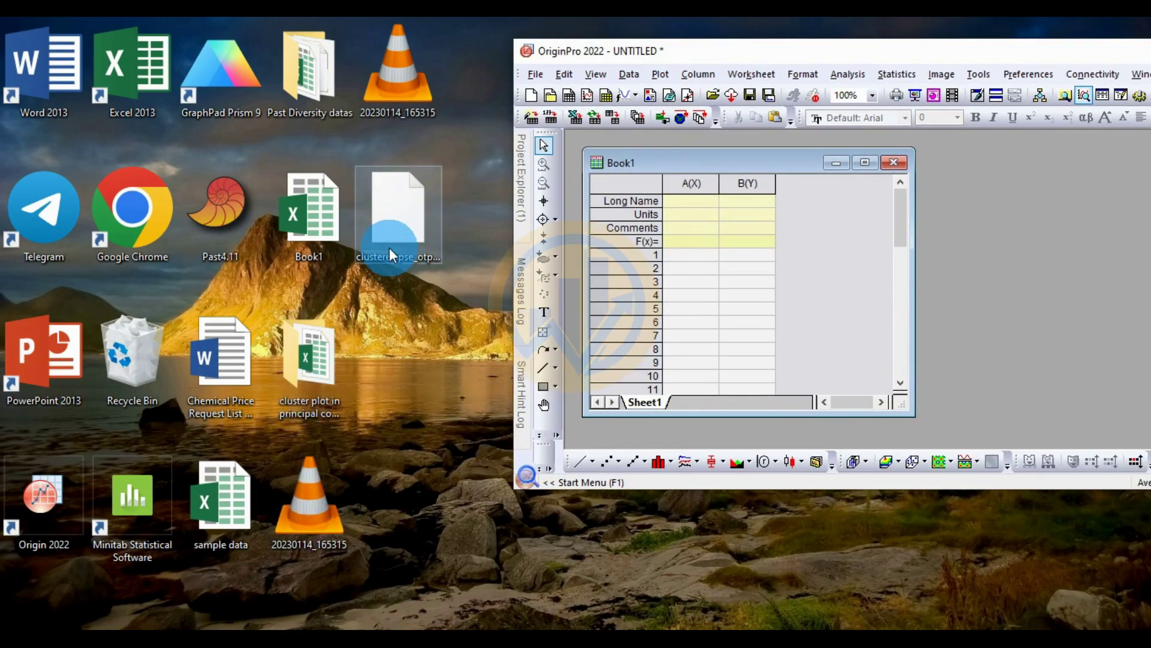
pyautogui.moveTo(394, 210); pyautogui.dragTo(572, 287)
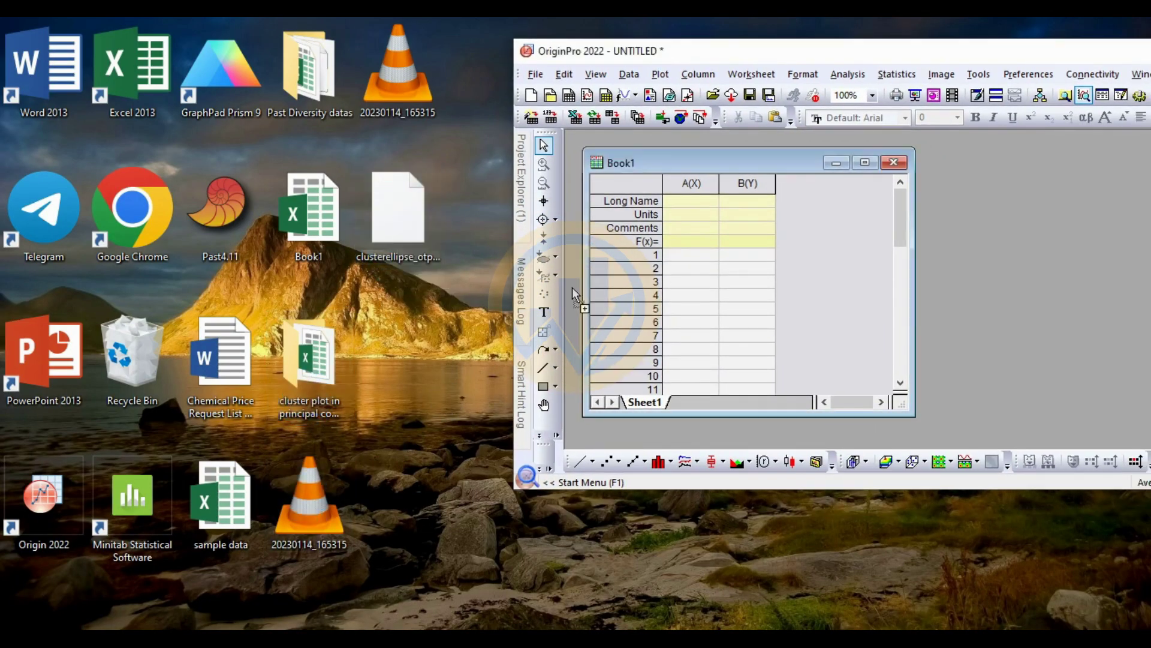
pyautogui.moveTo(939, 264); pyautogui.dragTo(940, 264)
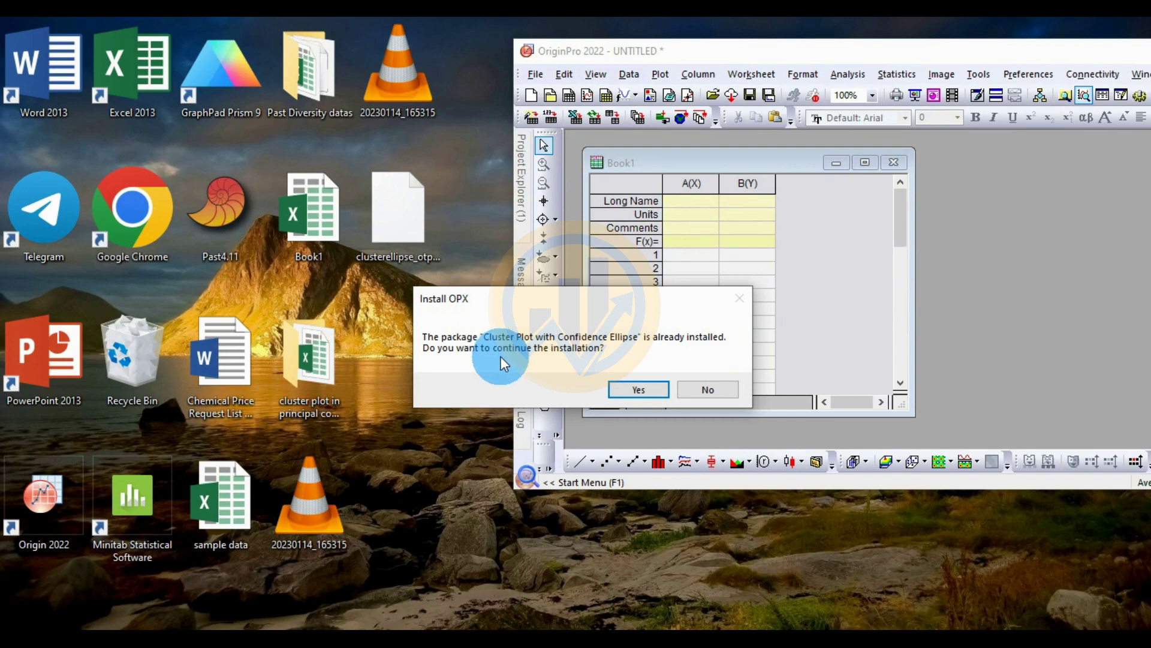
pyautogui.click(642, 387)
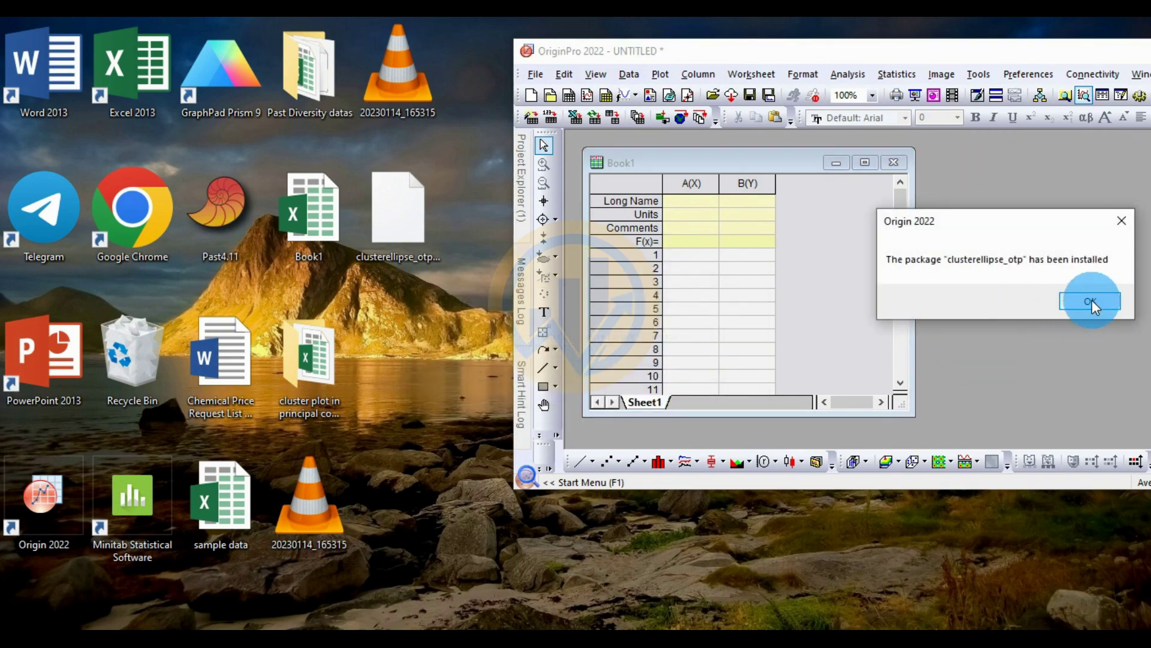
pyautogui.click(1091, 301)
pyautogui.doubleClick(1032, 57)
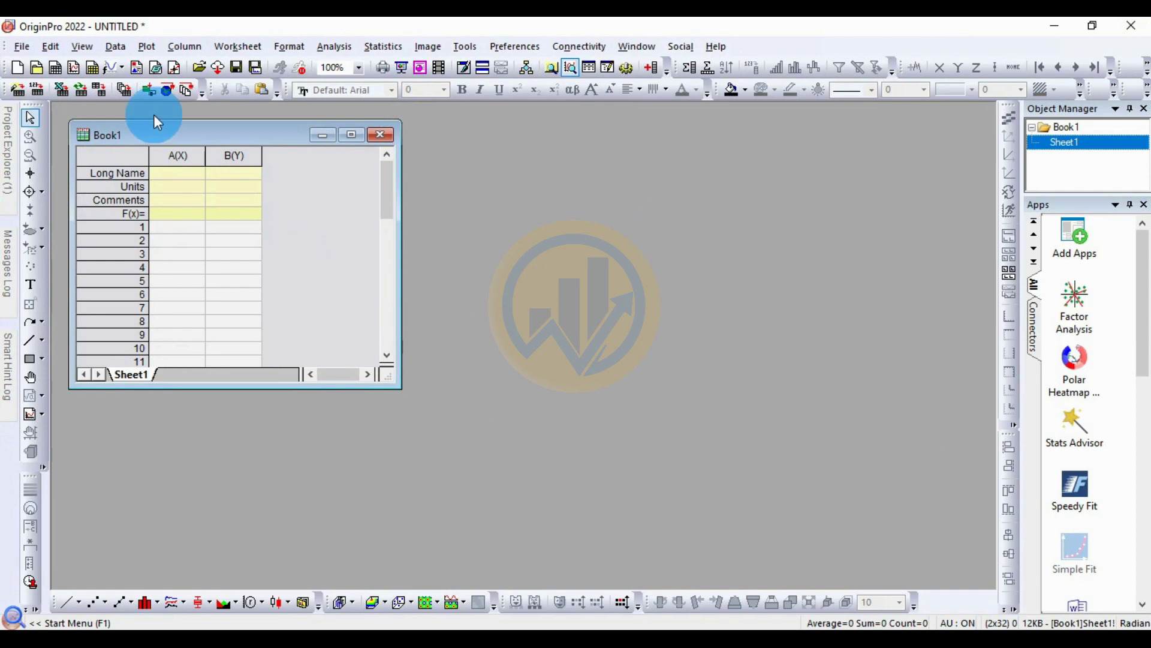
# Check that Cluster Plot with Confidence appears under My Templates in the plot gallery
pyautogui.click(146, 48)
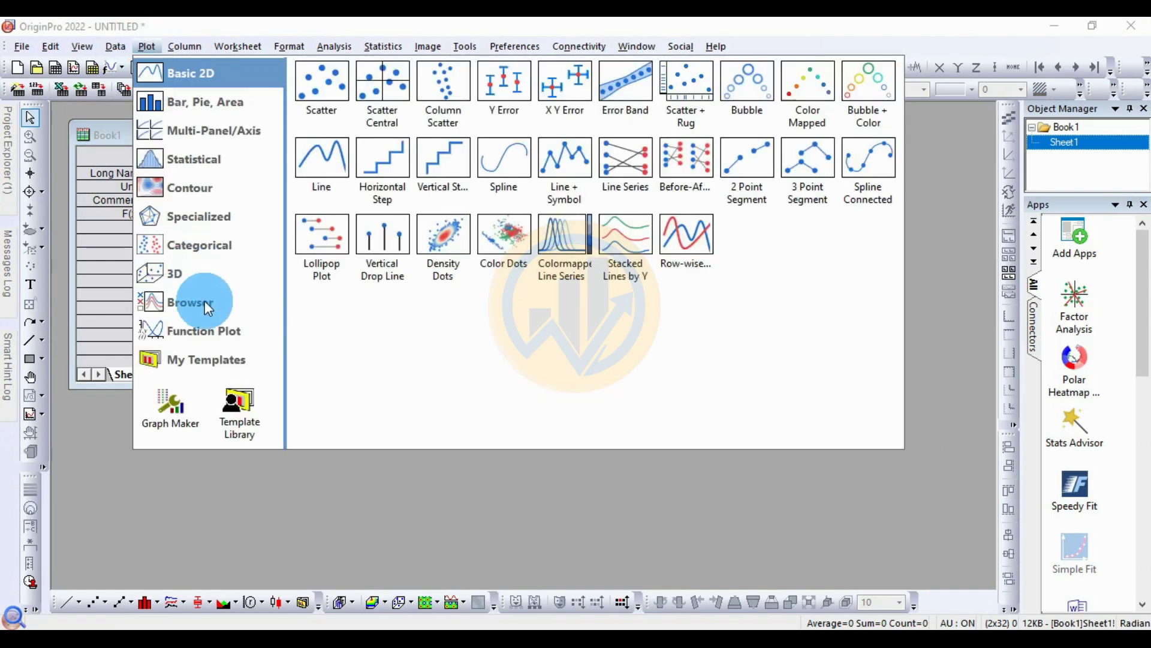
pyautogui.moveTo(215, 366)
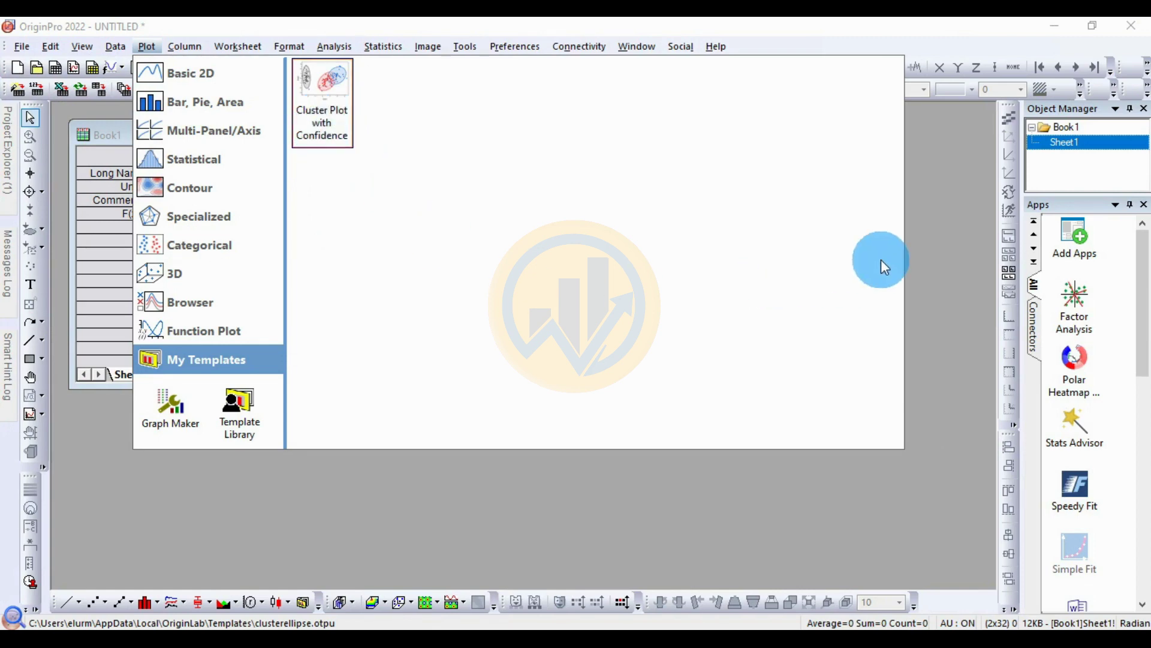
pyautogui.click(941, 261)
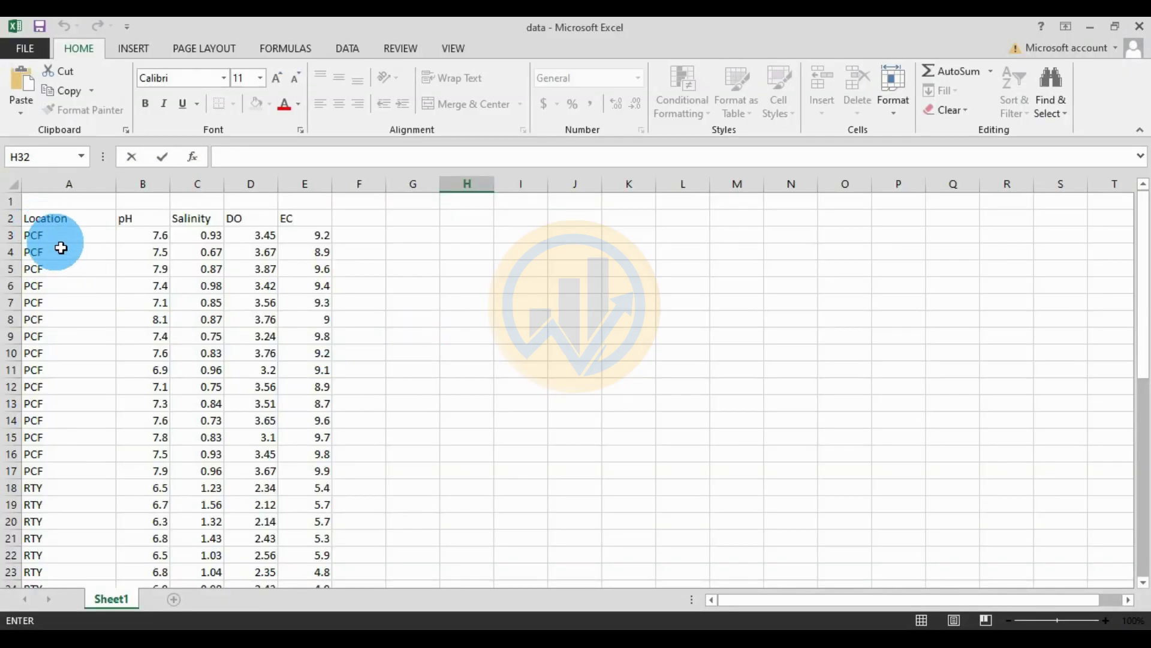
# Review the Excel data, noting the PCF, RTY and PGH location row groups
pyautogui.scroll(-6, 63, 282)
pyautogui.scroll(4, 67, 300)
pyautogui.scroll(1, 63, 282)
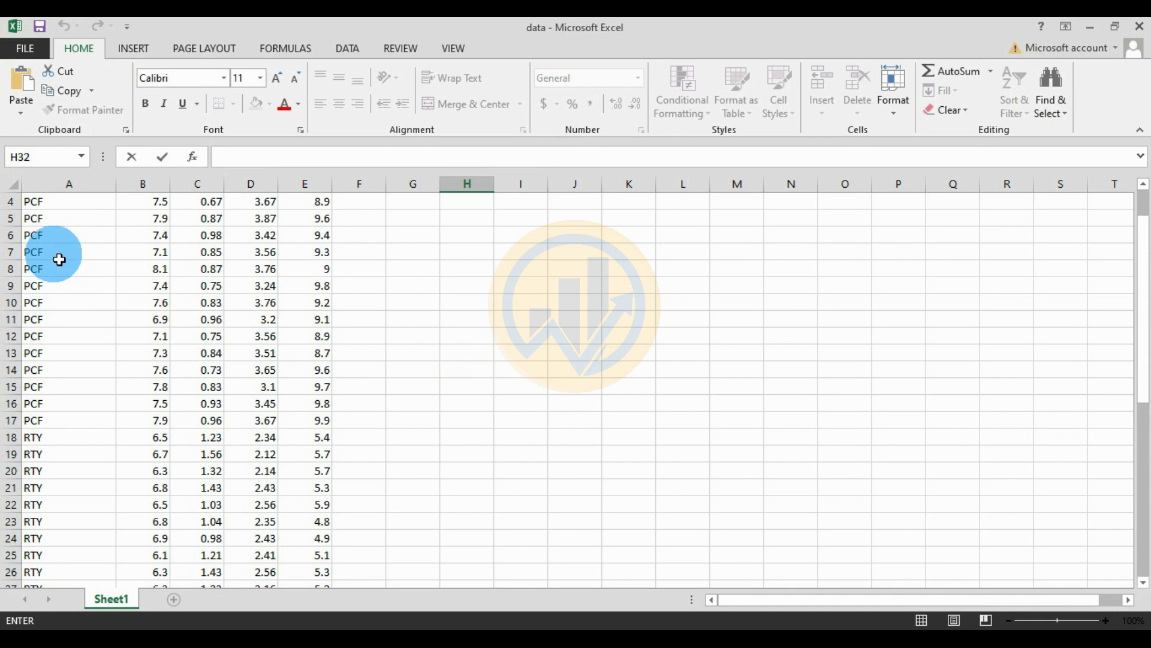
pyautogui.click(53, 220)
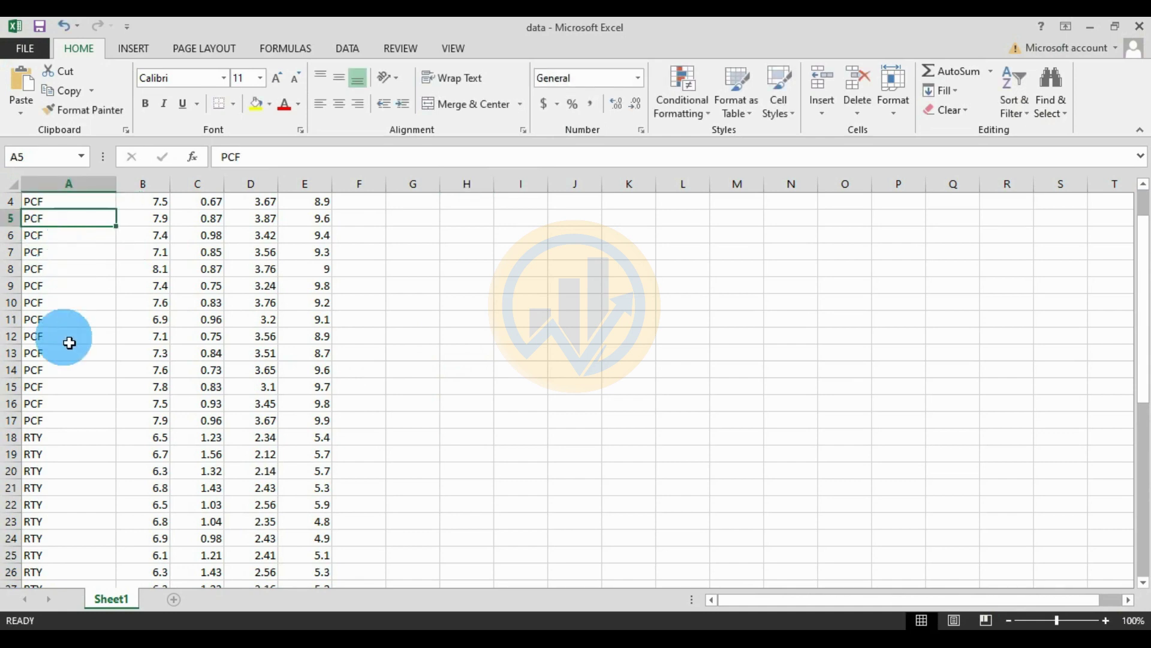
pyautogui.scroll(-3, 72, 435)
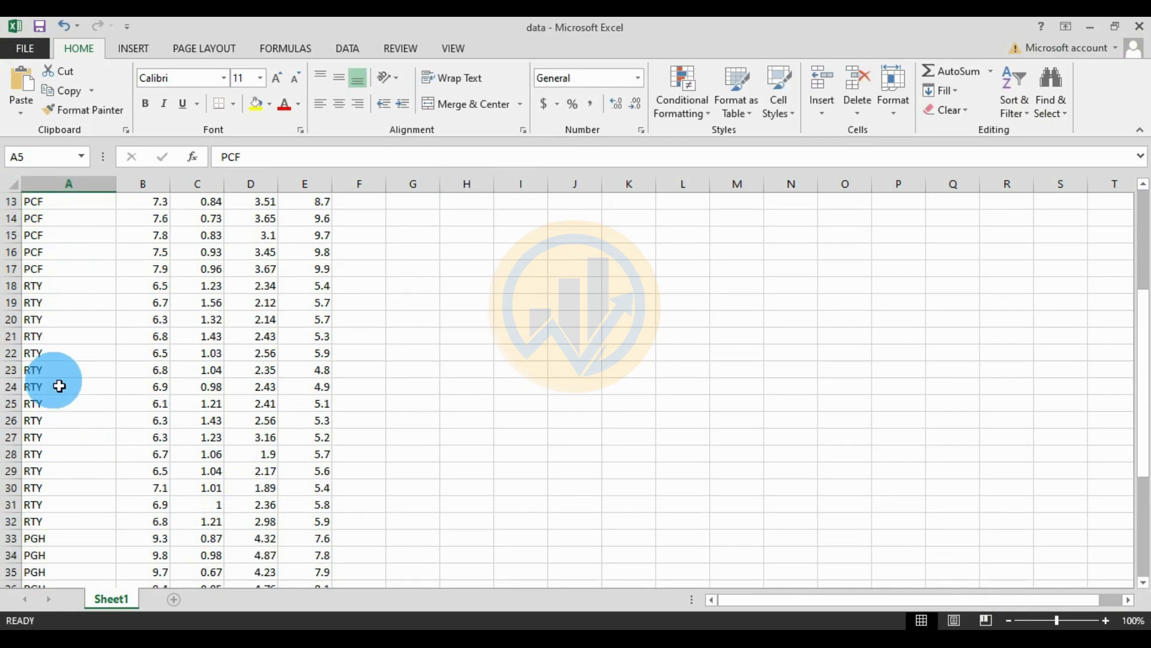
pyautogui.click(55, 373)
pyautogui.scroll(-3, 61, 444)
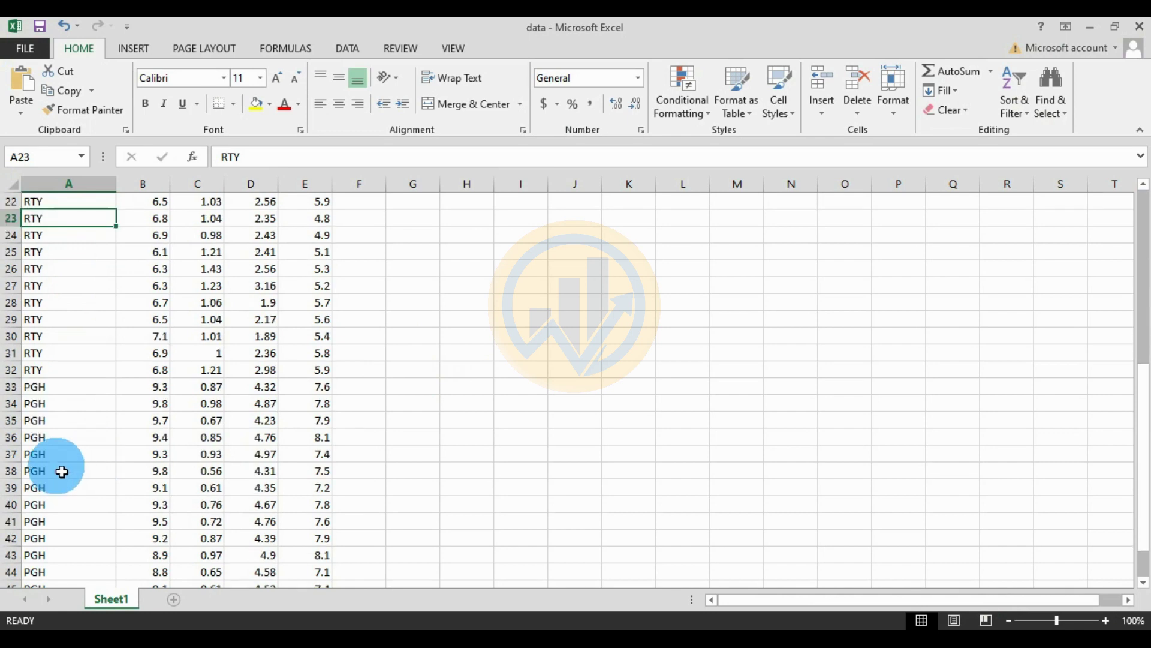
pyautogui.click(62, 443)
pyautogui.scroll(7, 273, 440)
# Copy the header row Location, pH, Salinity, DO, EC (A2:E2) and return to Origin
pyautogui.moveTo(135, 219); pyautogui.dragTo(306, 218)
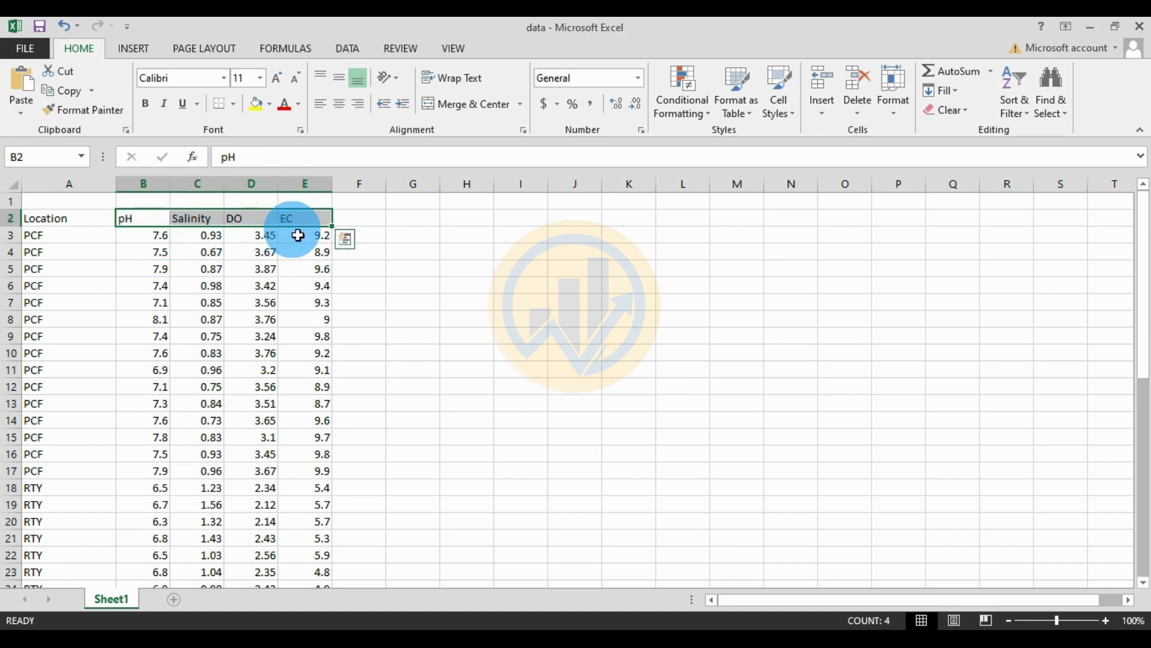
pyautogui.click(464, 338)
pyautogui.moveTo(62, 221); pyautogui.dragTo(291, 218)
pyautogui.rightClick(292, 218)
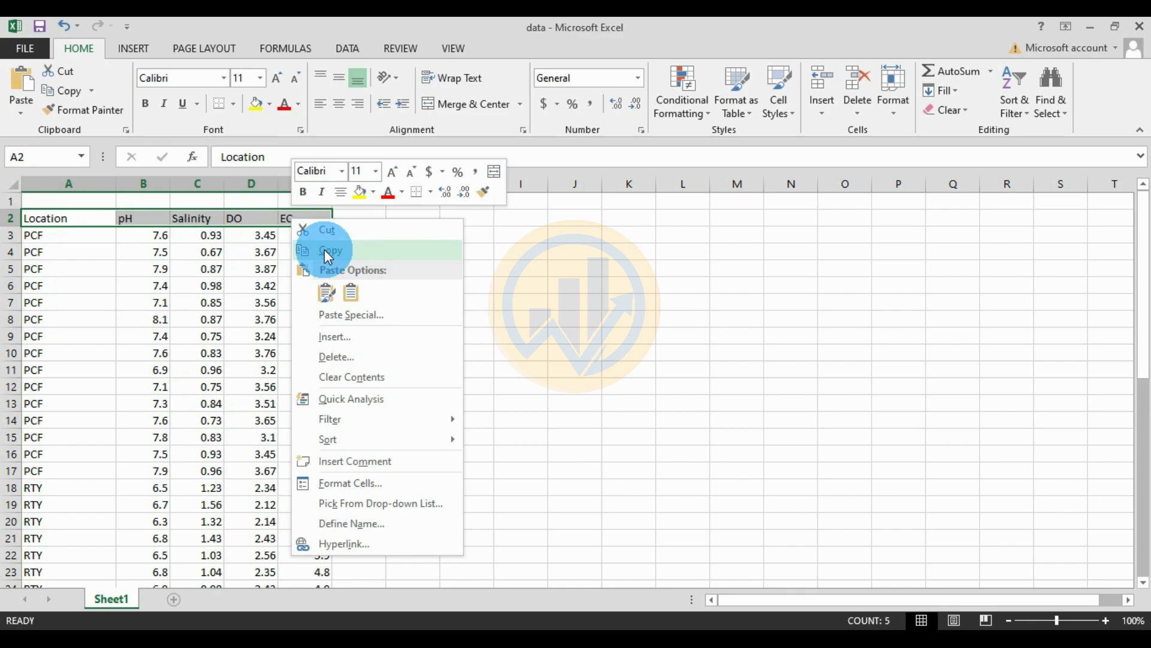
pyautogui.click(330, 256)
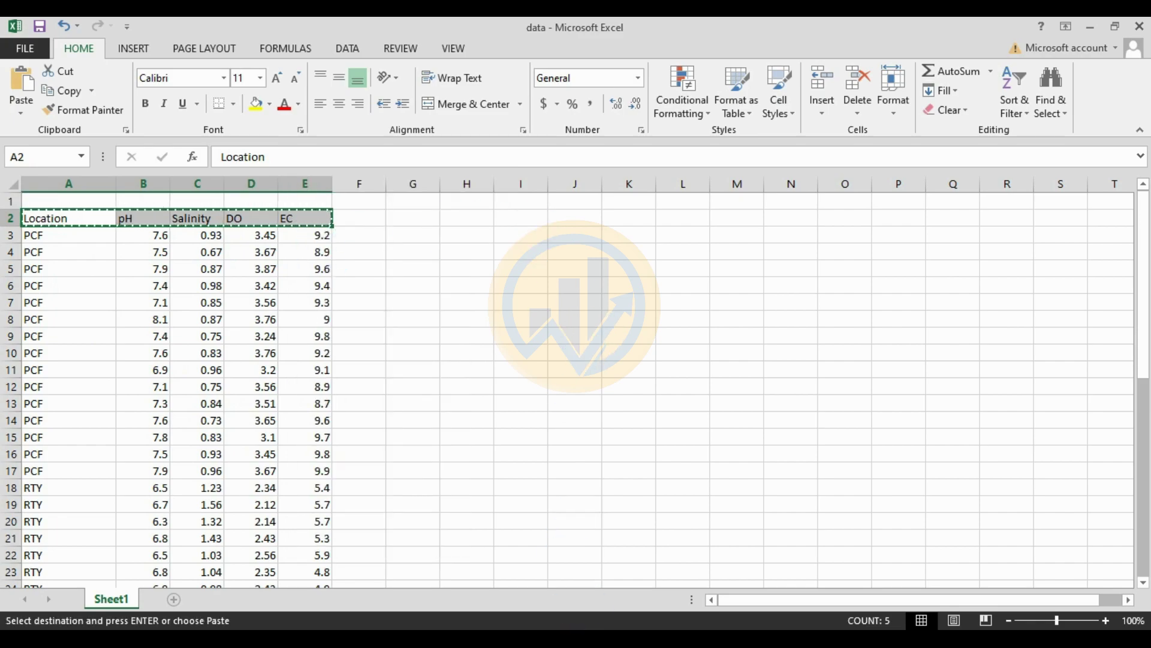
pyautogui.hotkey('alt', 'Tab')
# Paste the headers as Book1 column long names and widen the worksheet to show EC
pyautogui.click(179, 174)
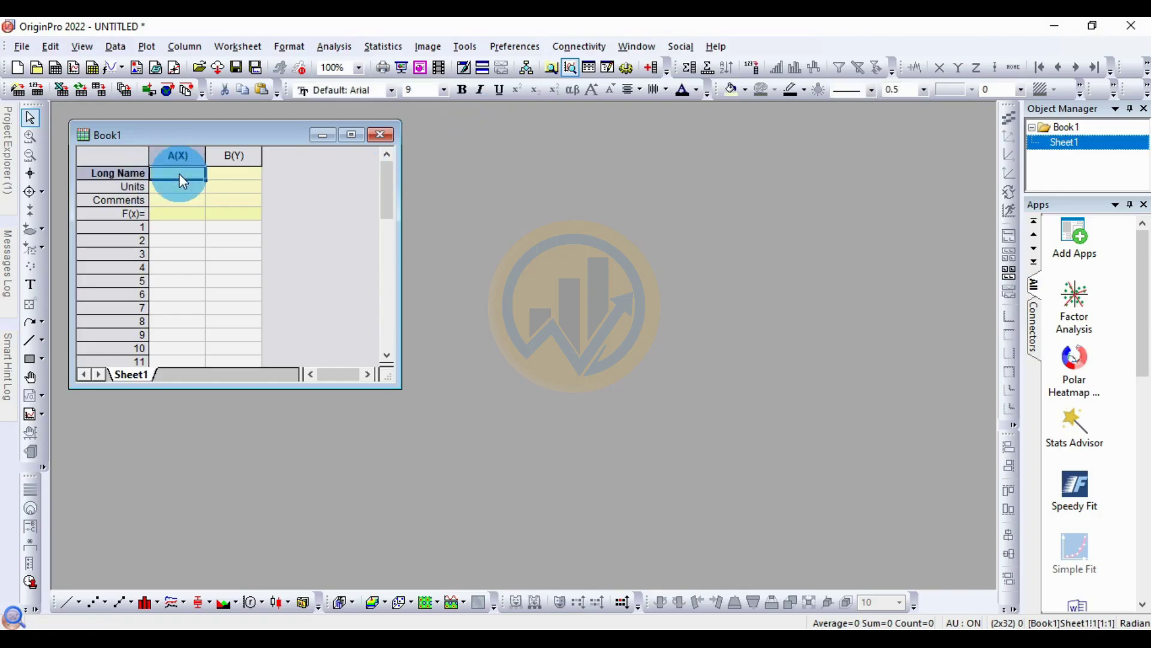
pyautogui.hotkey('ctrl', 'v')
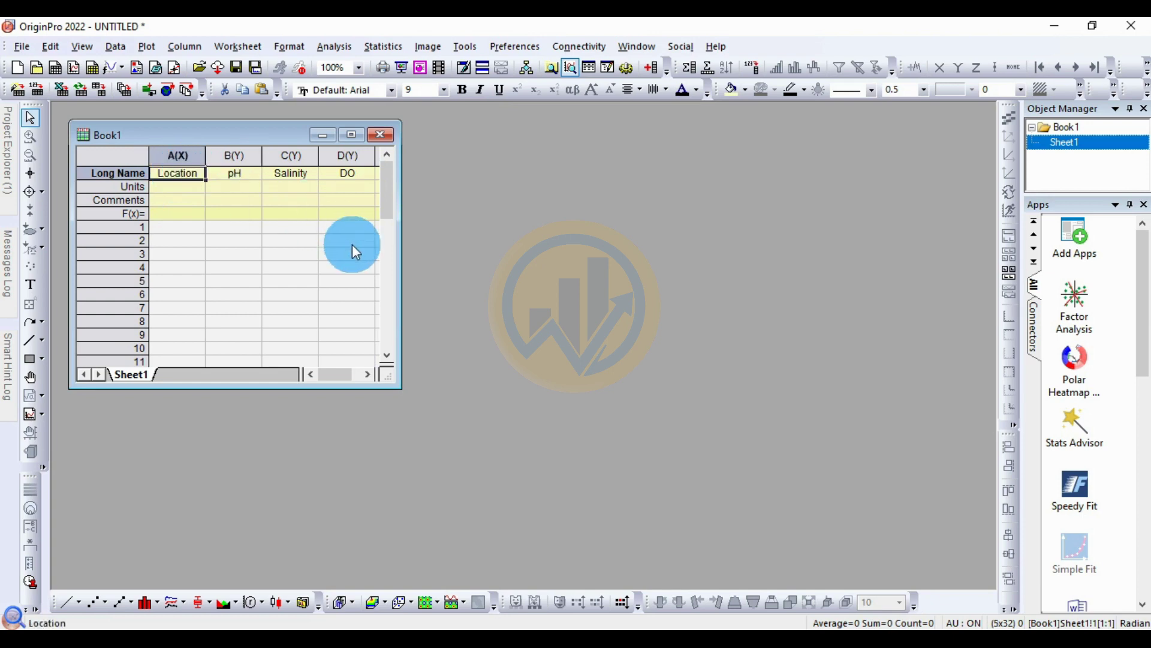
pyautogui.moveTo(400, 269); pyautogui.dragTo(484, 274)
# Copy Excel data rows A3:E47 into Book1 starting at row 1 of column A
pyautogui.click(485, 636)
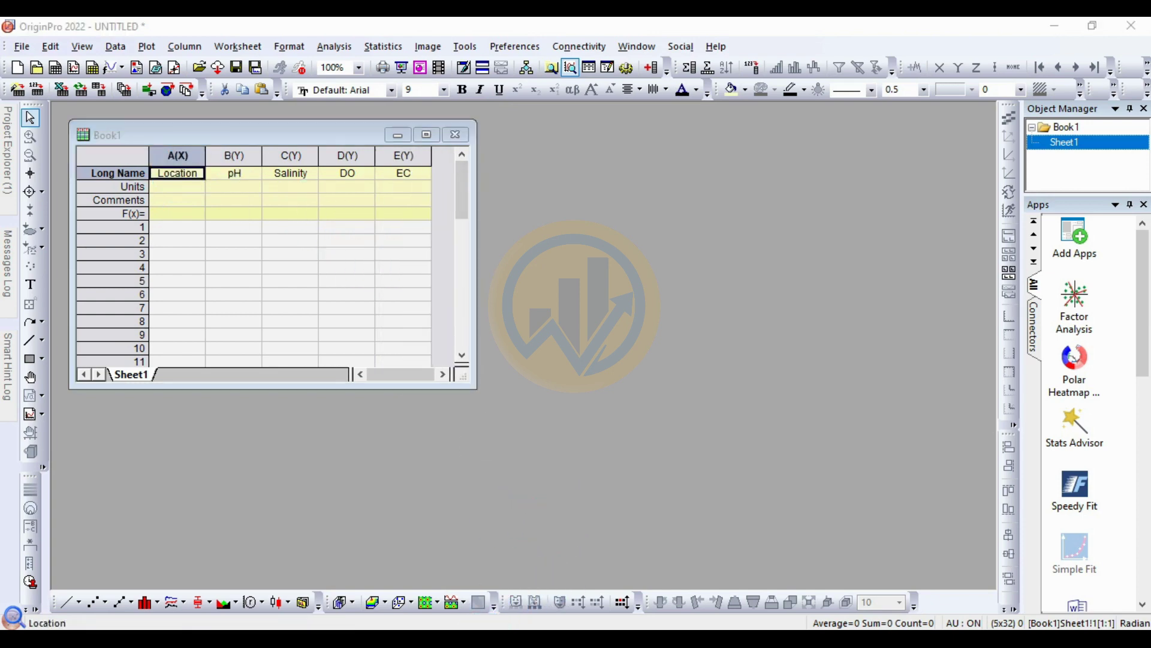
pyautogui.moveTo(71, 241); pyautogui.dragTo(295, 552)
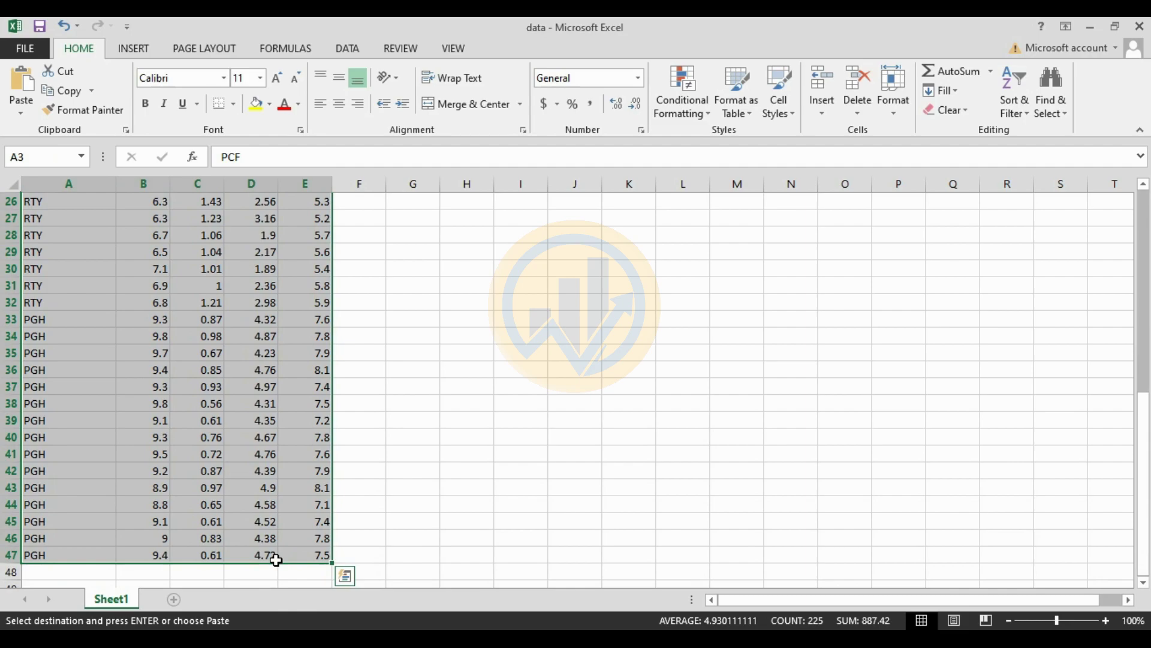
pyautogui.rightClick(275, 555)
pyautogui.click(306, 258)
pyautogui.scroll(8, 308, 252)
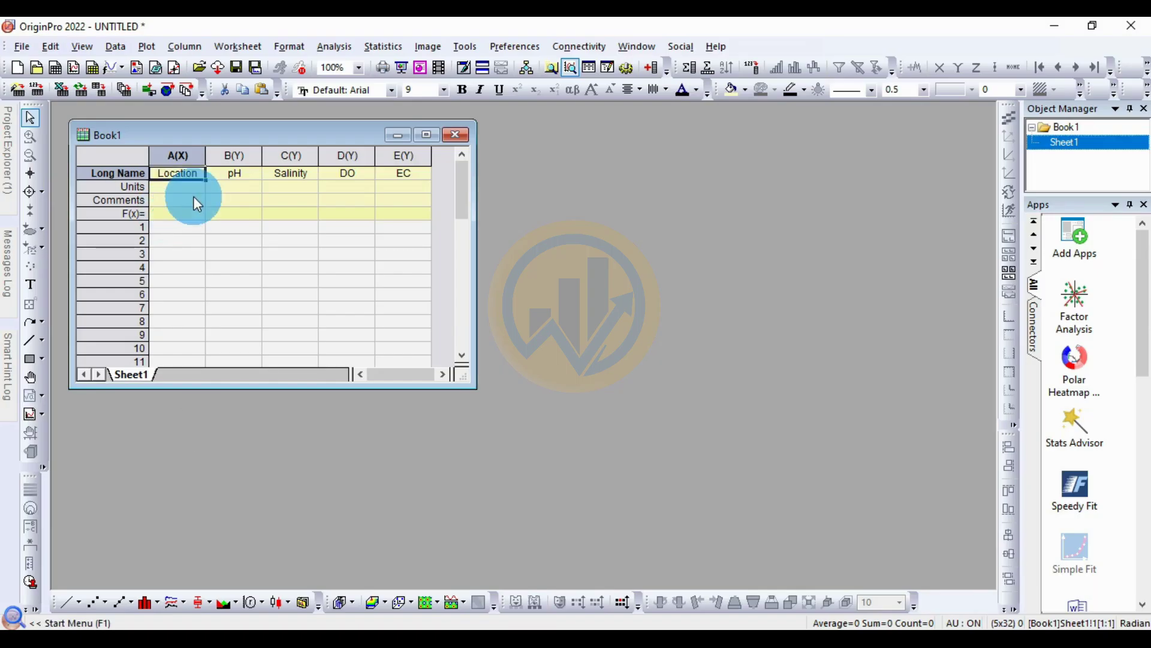
pyautogui.click(169, 226)
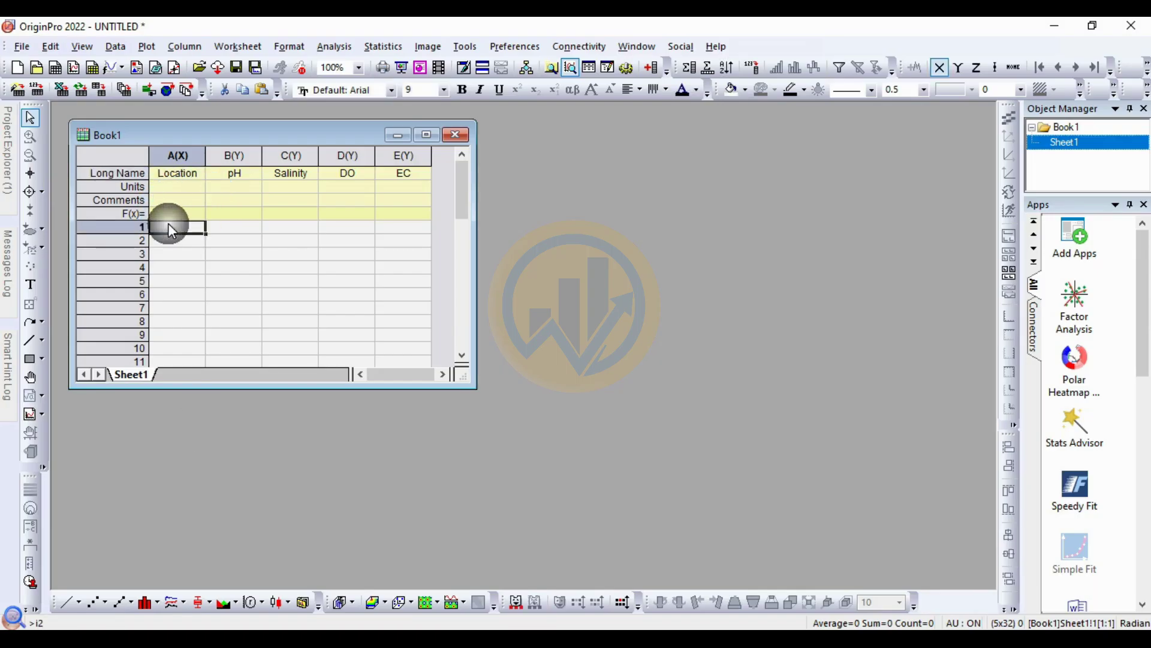
pyautogui.hotkey('ctrl', 'v')
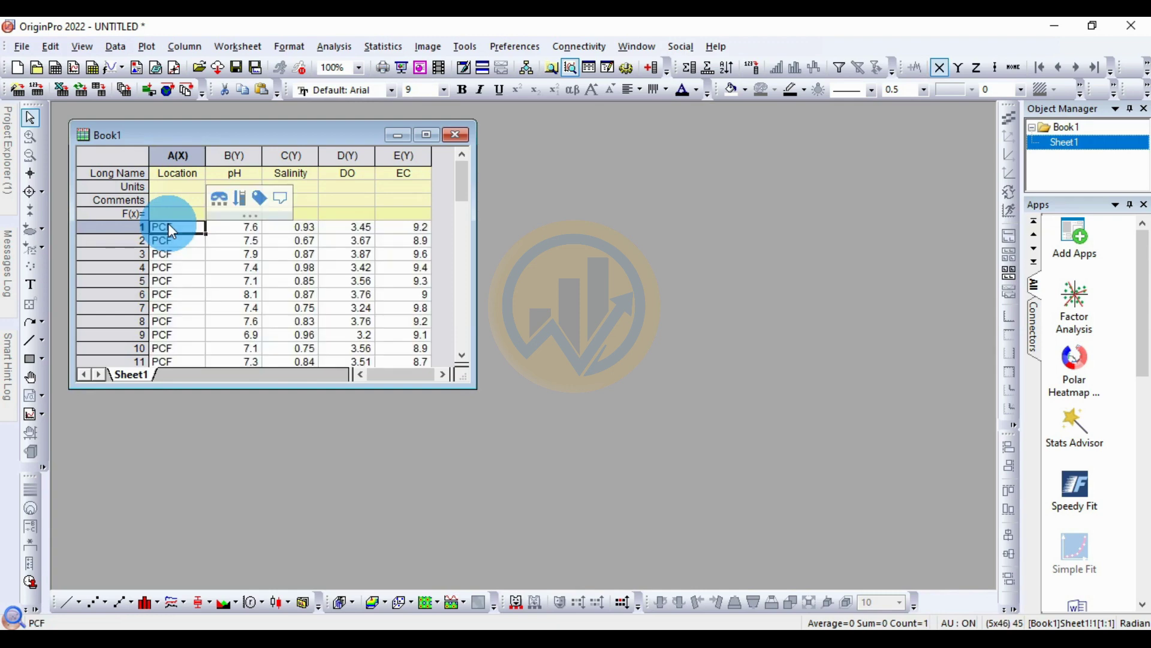
pyautogui.moveTo(304, 384); pyautogui.dragTo(322, 592)
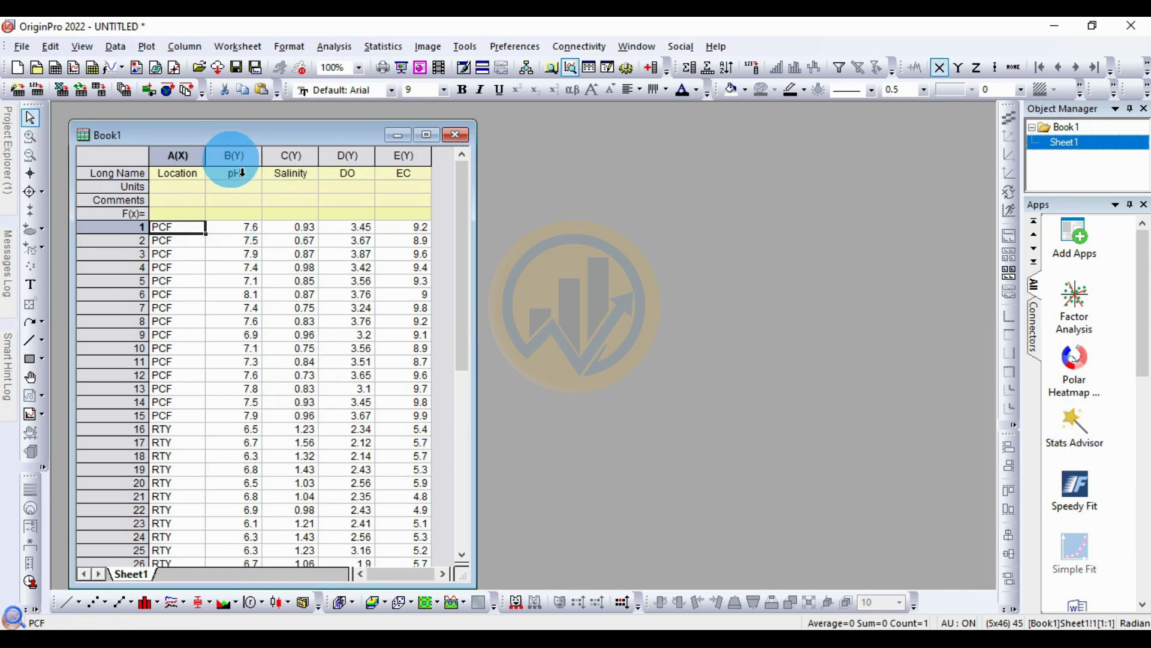
pyautogui.click(234, 156)
# Select the pH through EC columns and open the Principal Component Analysis dialog
pyautogui.moveTo(247, 171); pyautogui.dragTo(403, 157)
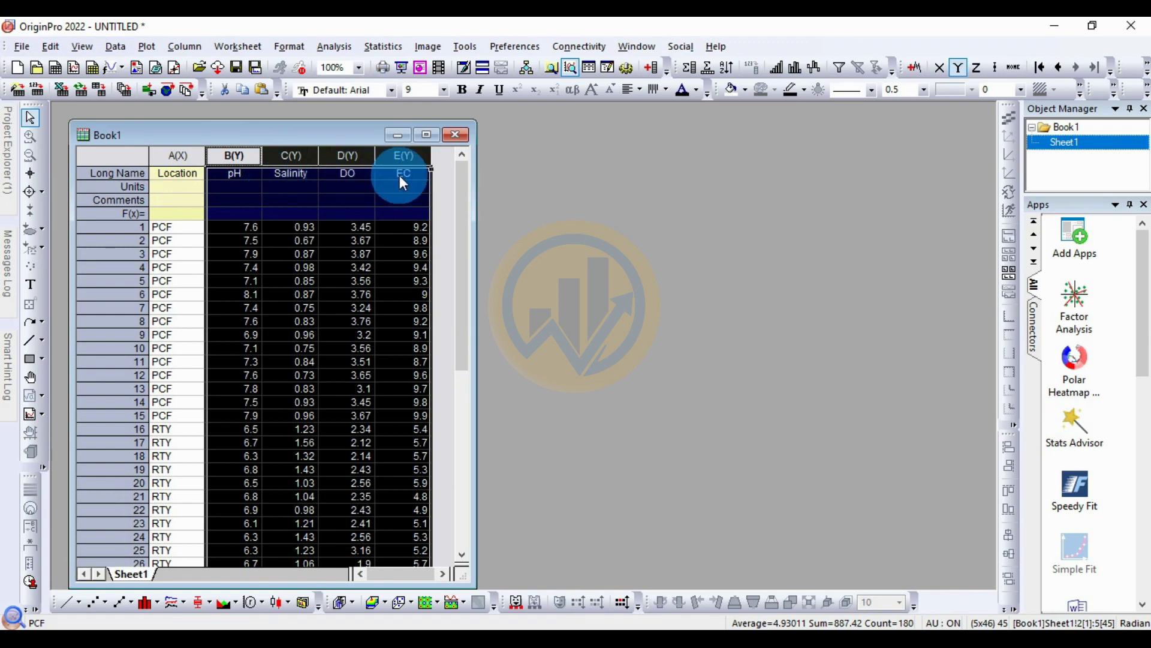
pyautogui.click(391, 46)
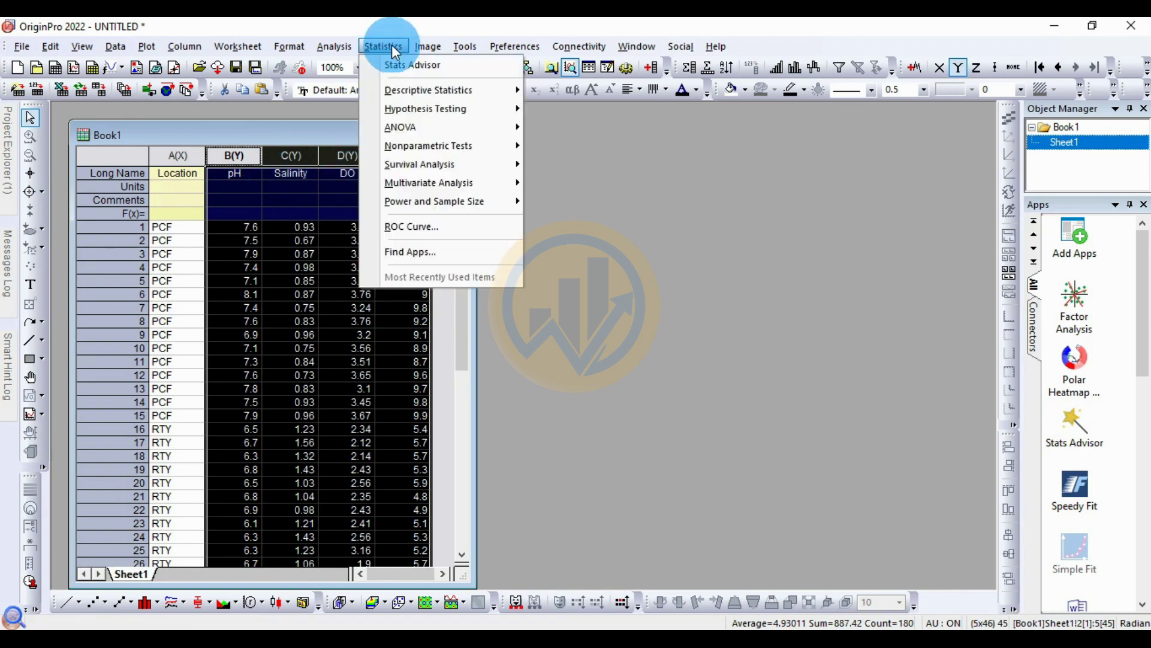
pyautogui.moveTo(402, 190)
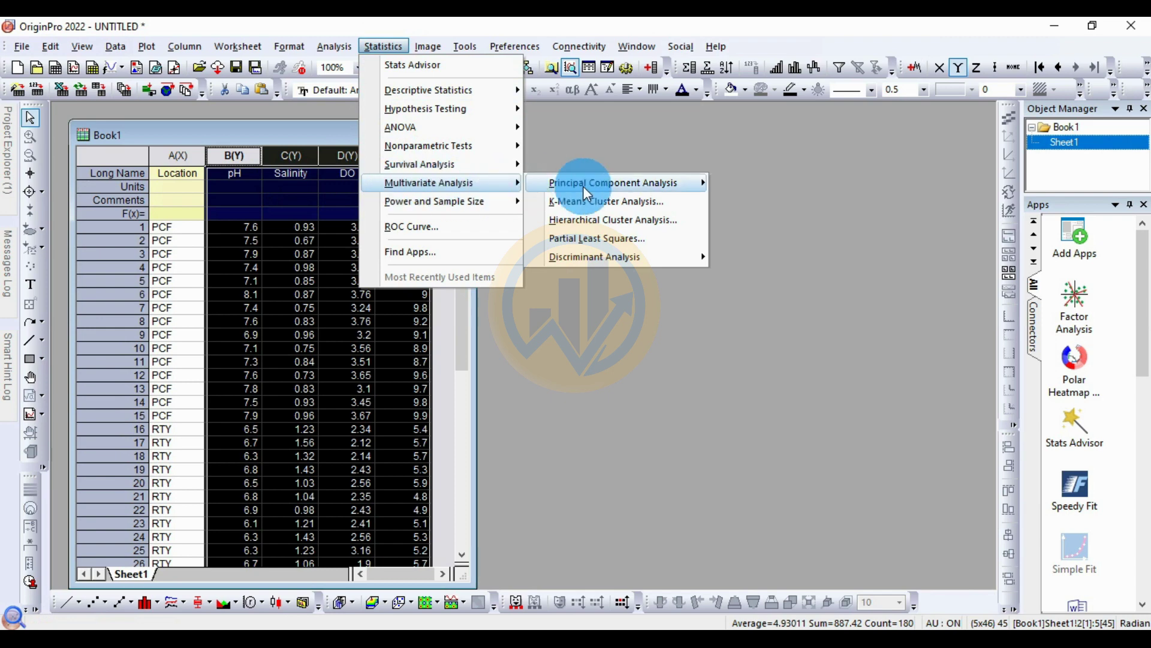
pyautogui.moveTo(583, 186)
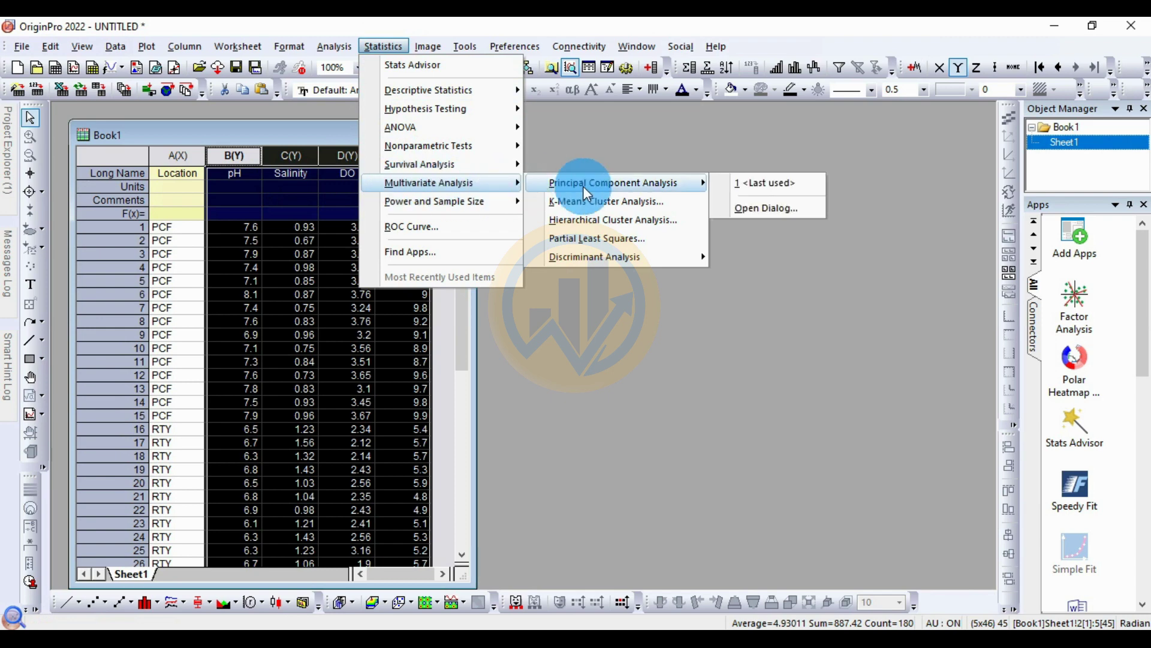
pyautogui.click(767, 212)
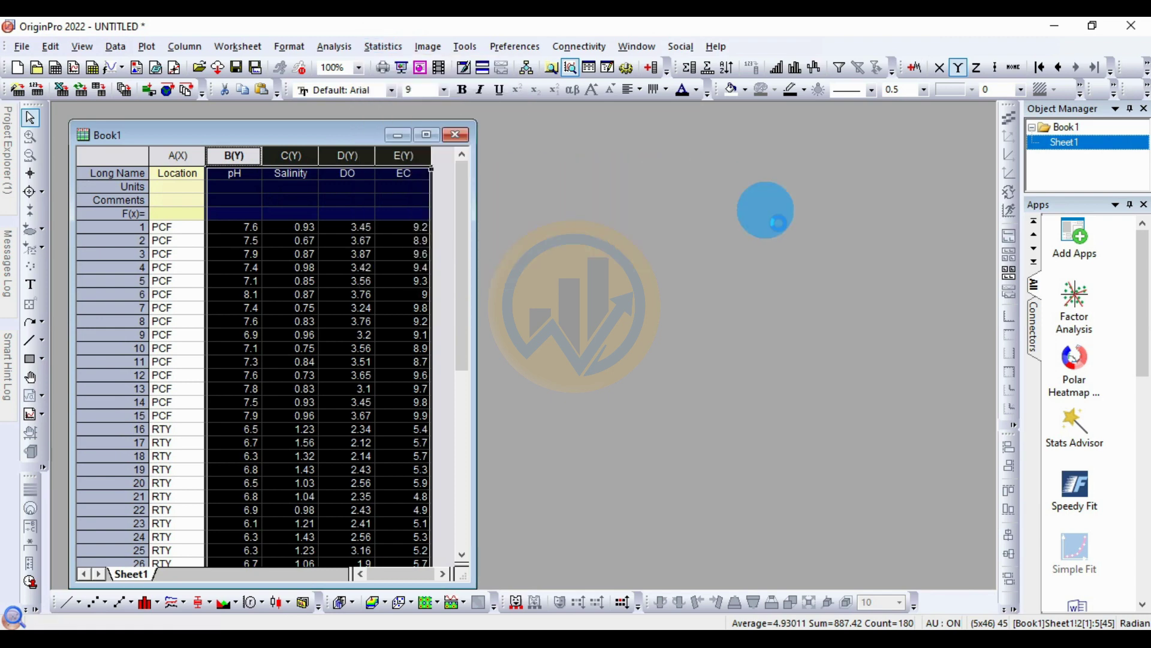
pyautogui.moveTo(538, 228); pyautogui.dragTo(488, 220)
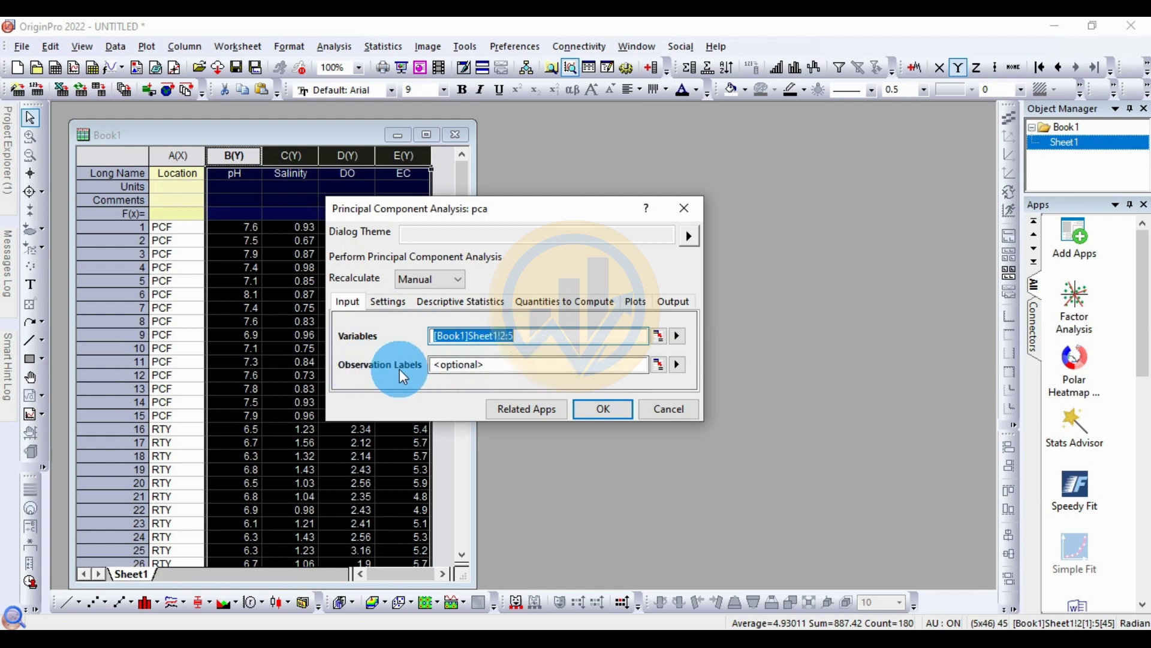
# Review the Settings, Descriptive Statistics, Quantities and Plots tabs, then run the PCA
pyautogui.click(396, 304)
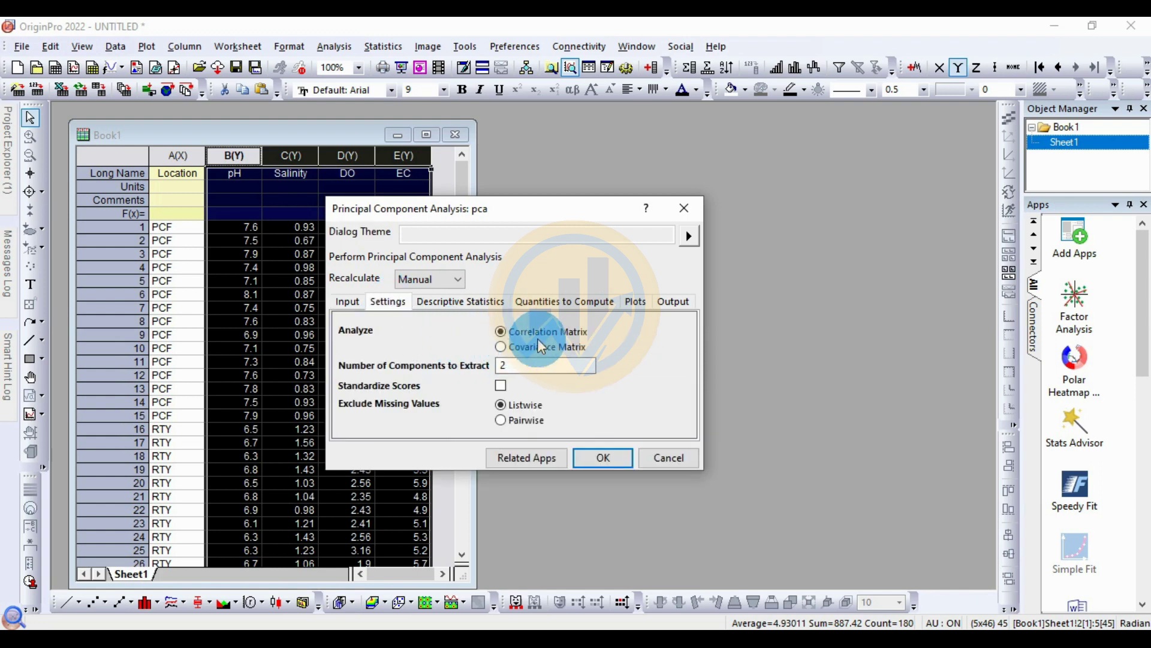
pyautogui.click(455, 301)
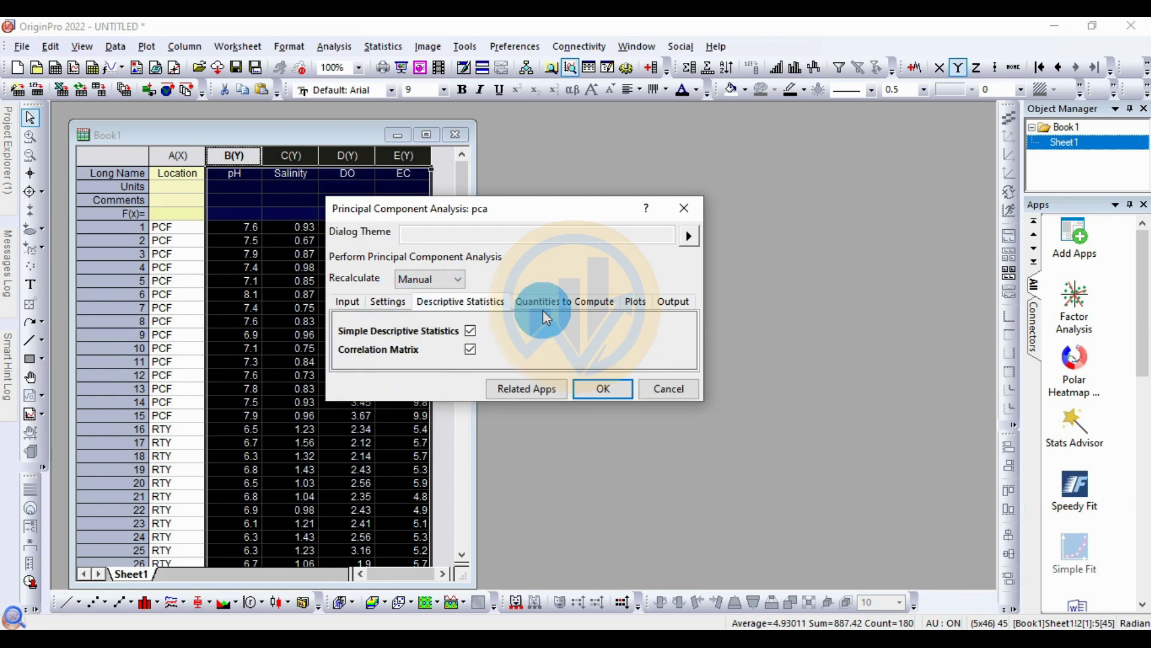
pyautogui.click(571, 310)
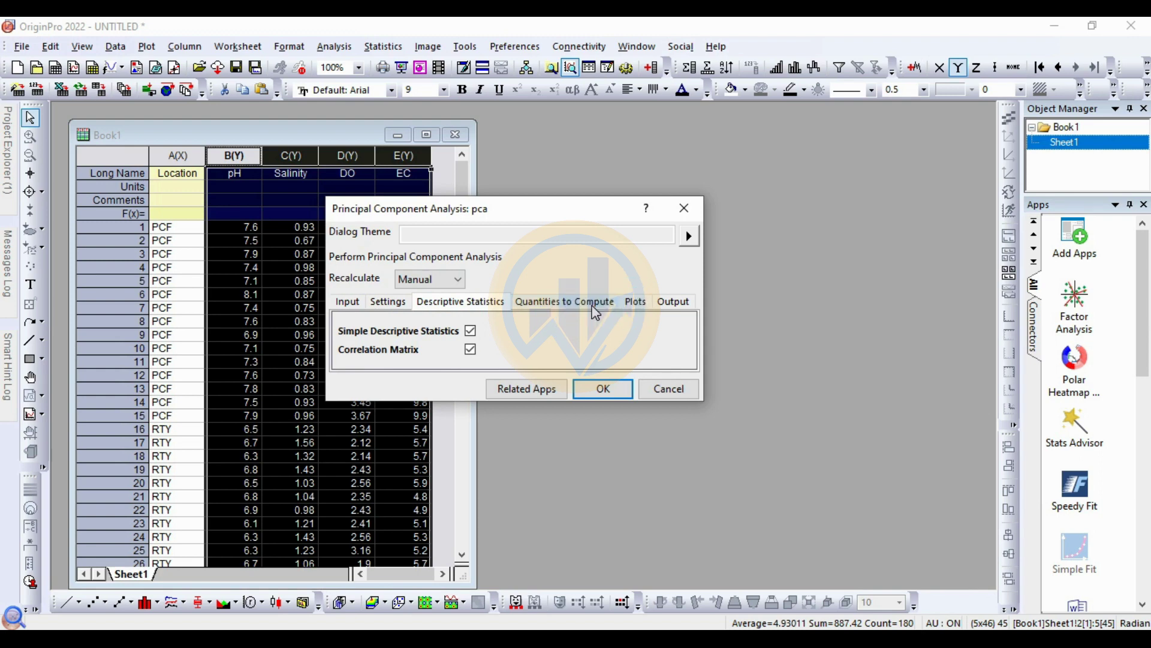
pyautogui.click(631, 306)
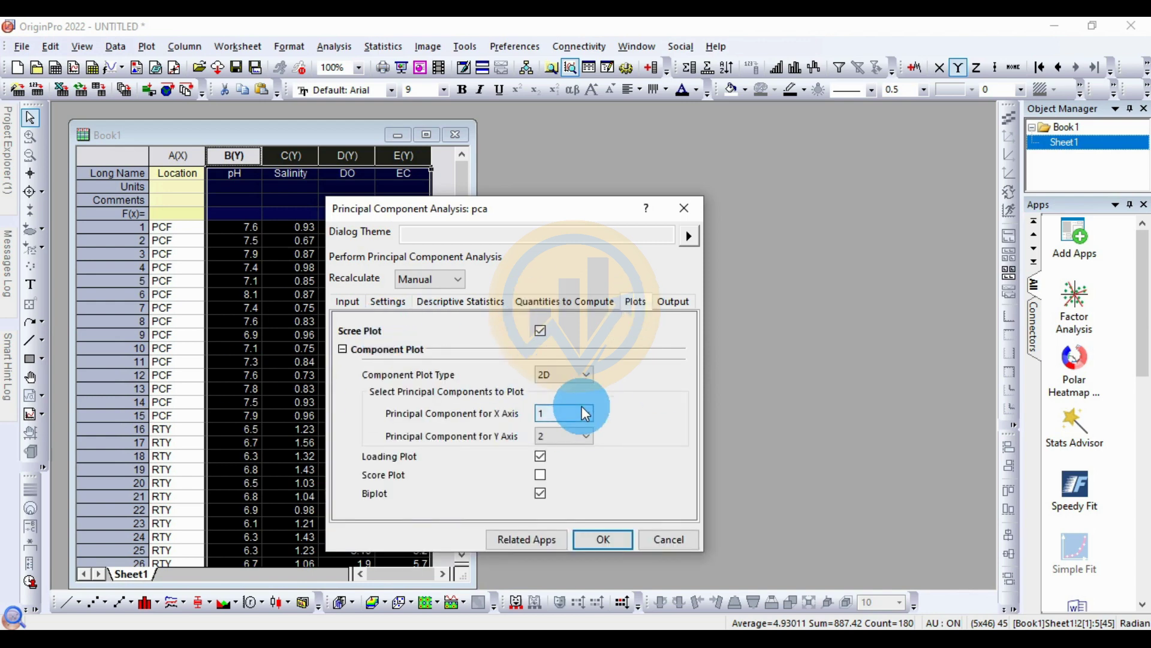
pyautogui.click(617, 538)
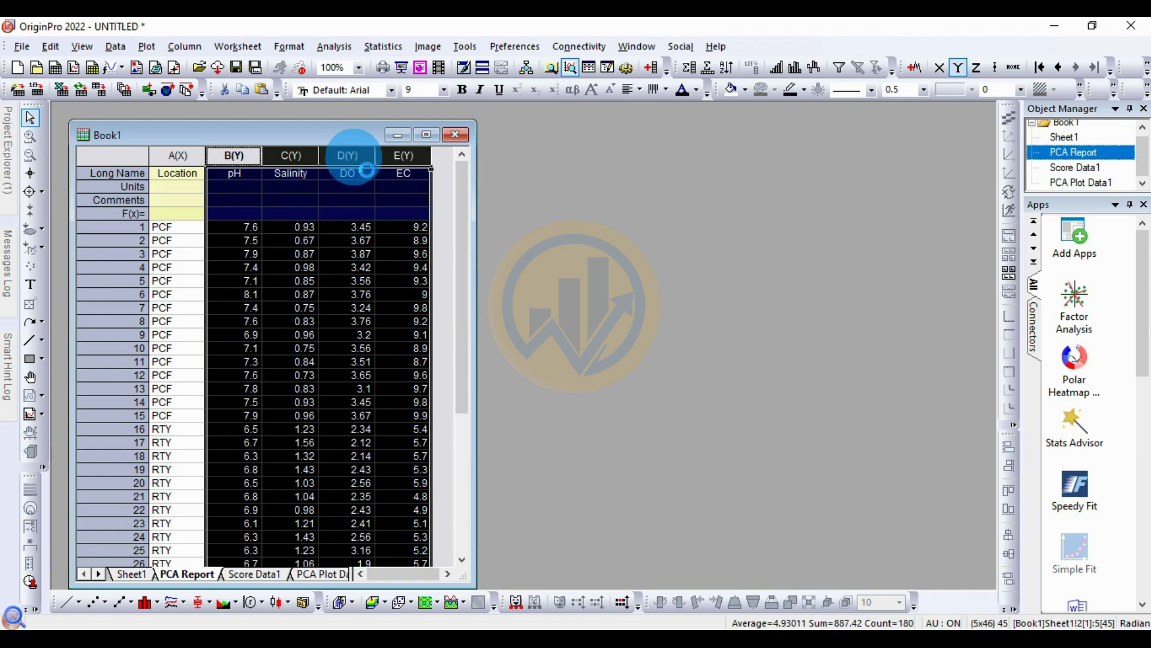
# Maximize Book1, scroll the PCA Report, and show the Score Data1 sheet
pyautogui.click(425, 136)
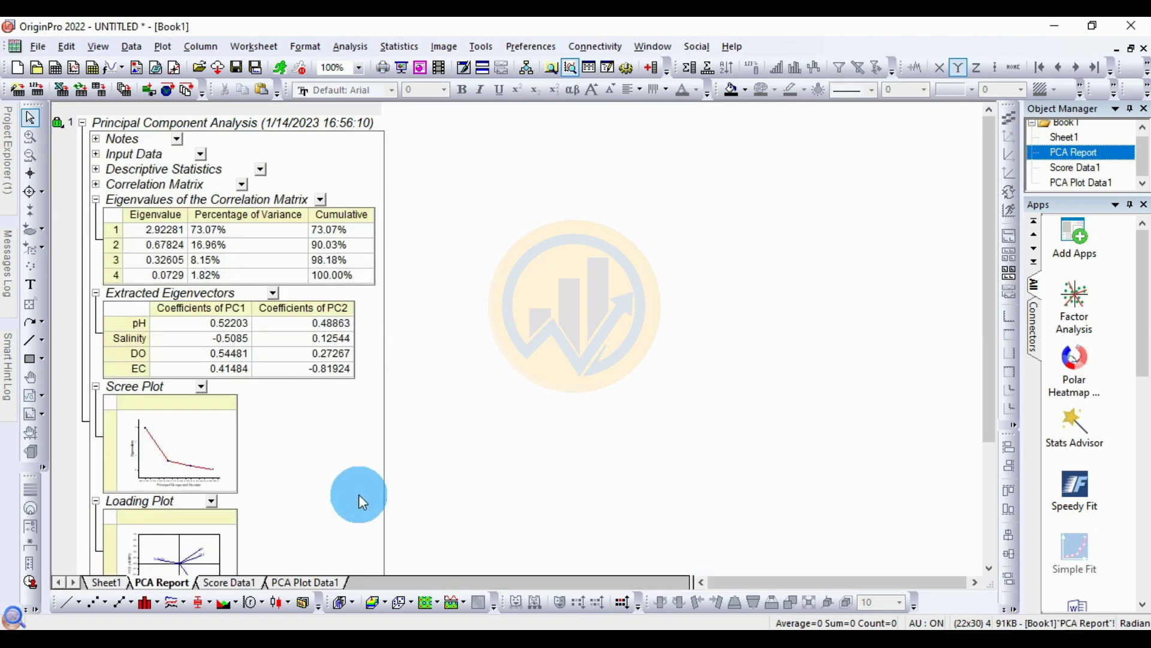
pyautogui.scroll(-3, 278, 456)
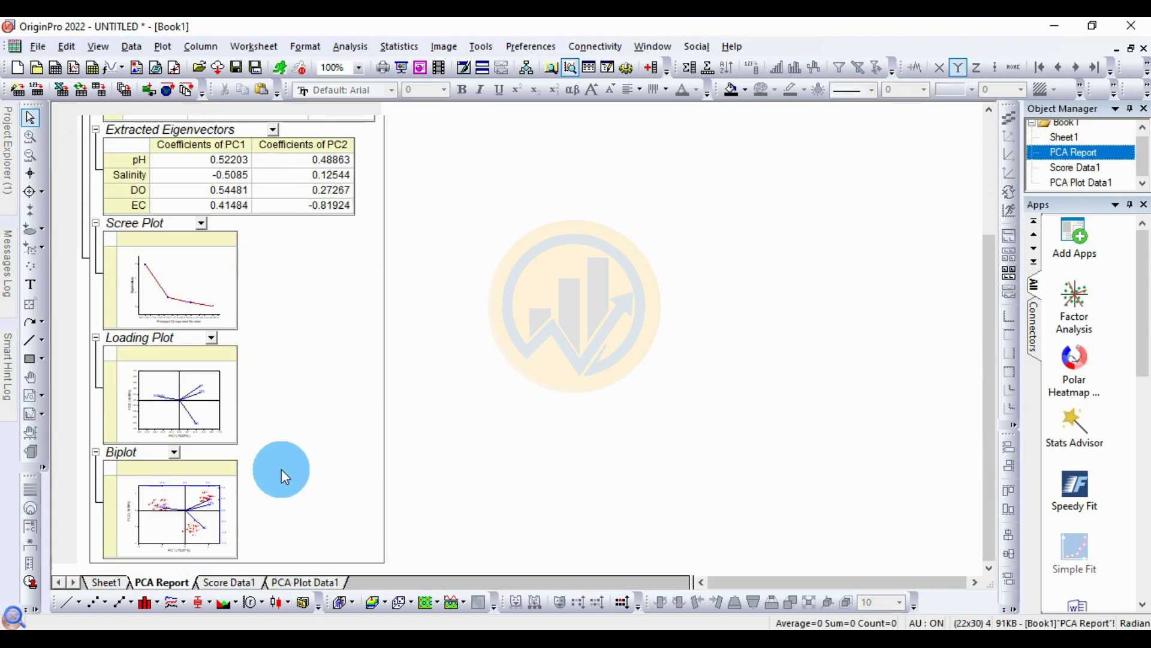
pyautogui.click(221, 583)
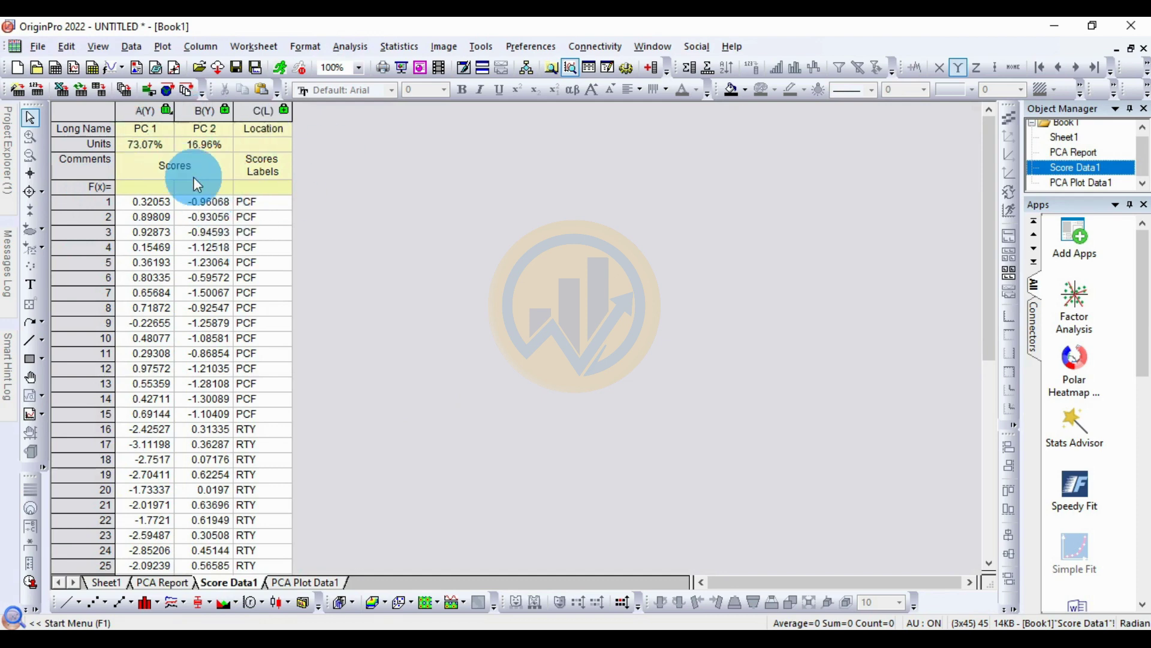
# Set PC 1 as the X column and Location as a Y column, then select the whole sheet
pyautogui.click(159, 125)
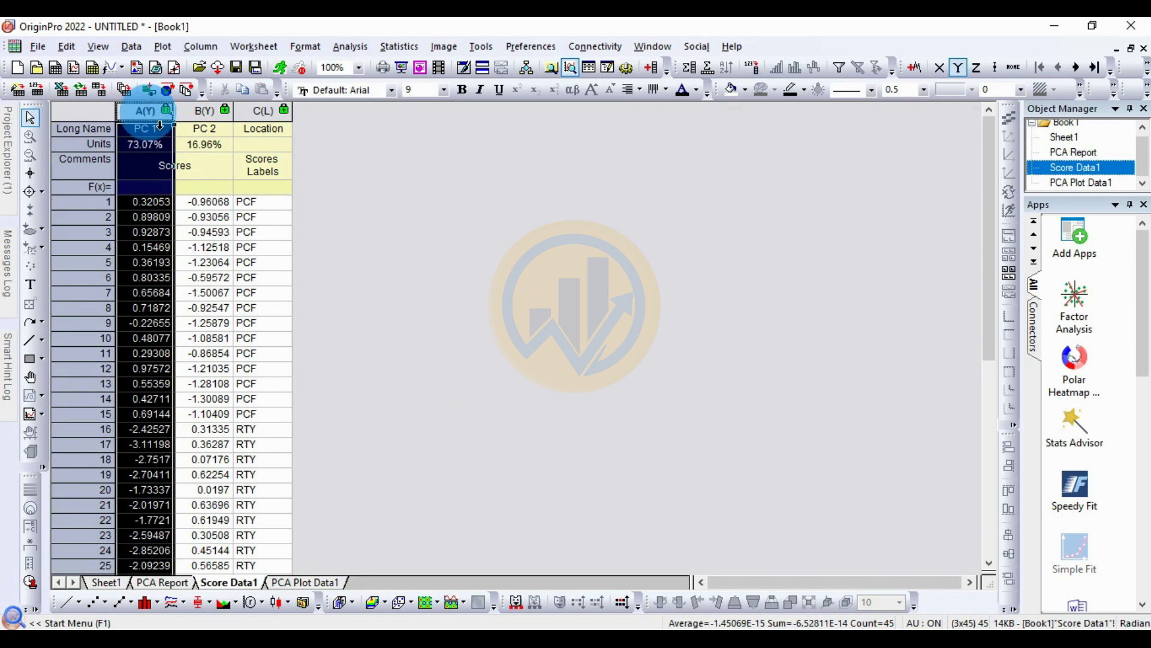
pyautogui.rightClick(151, 126)
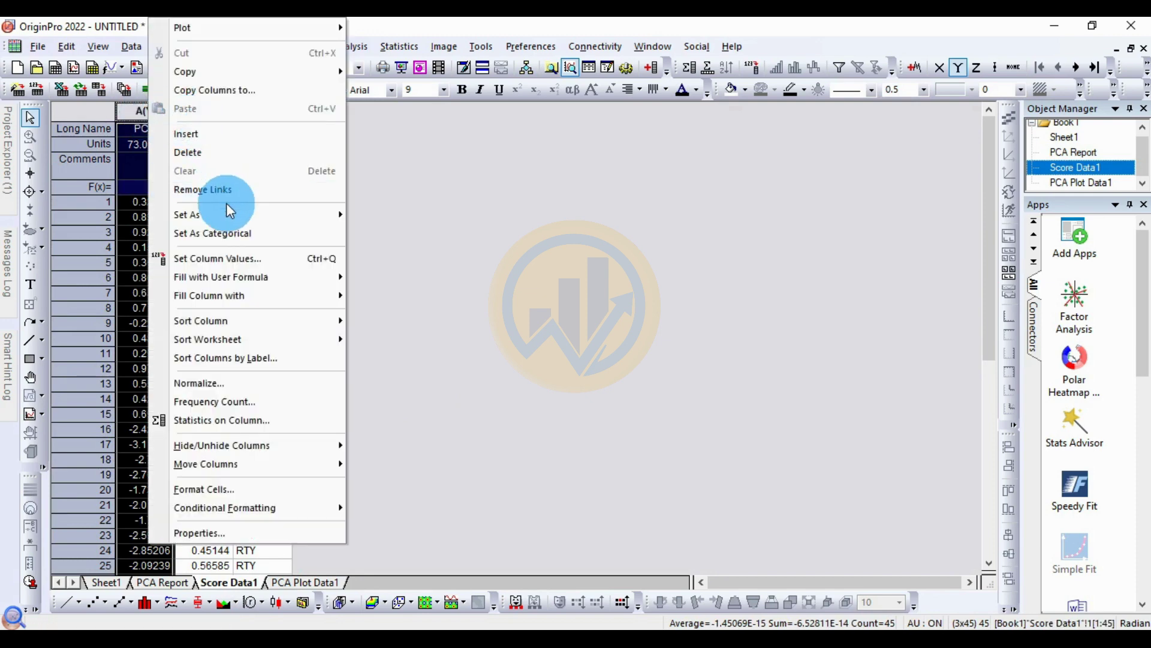
pyautogui.click(359, 215)
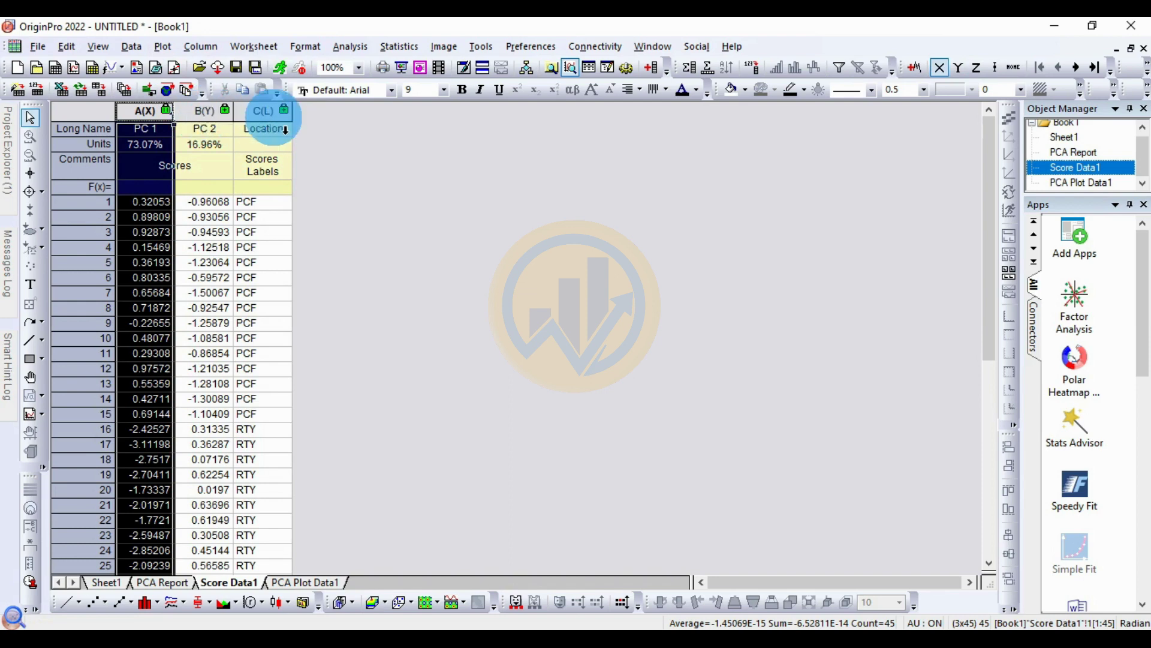
pyautogui.click(279, 129)
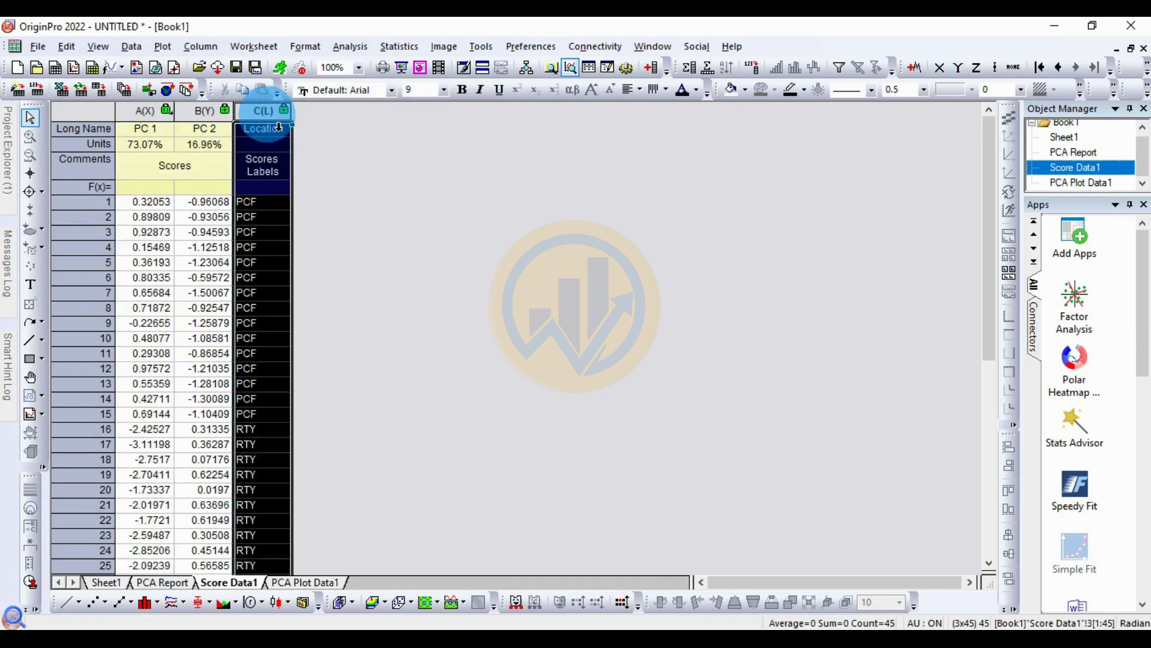
pyautogui.rightClick(267, 111)
pyautogui.moveTo(345, 216)
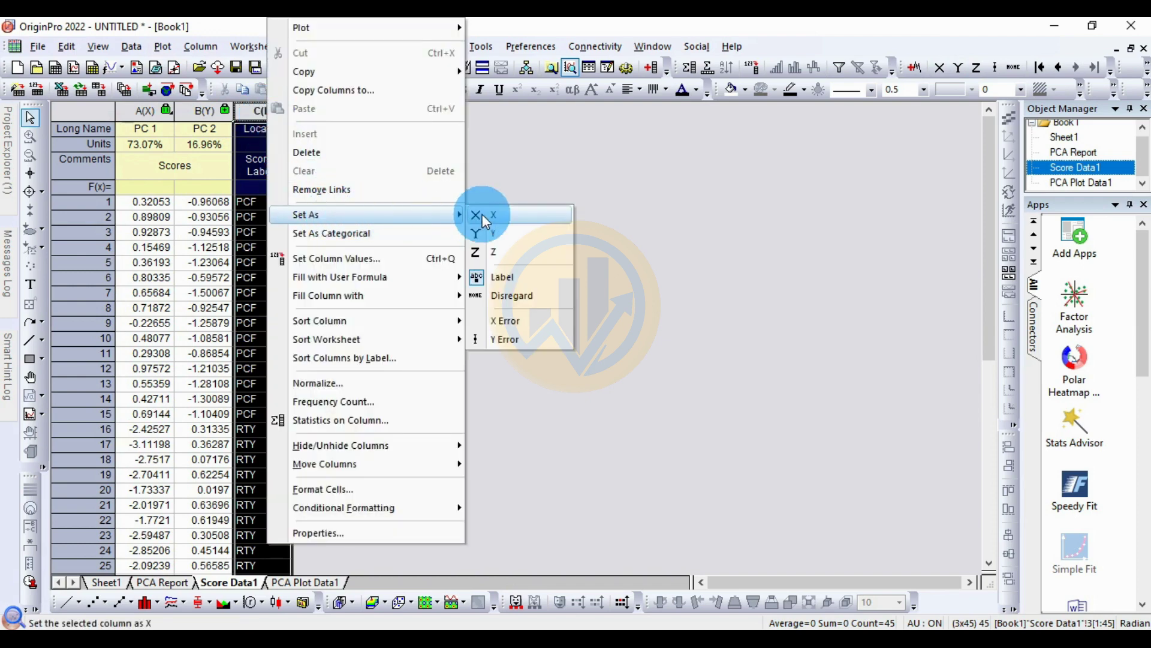
pyautogui.click(504, 231)
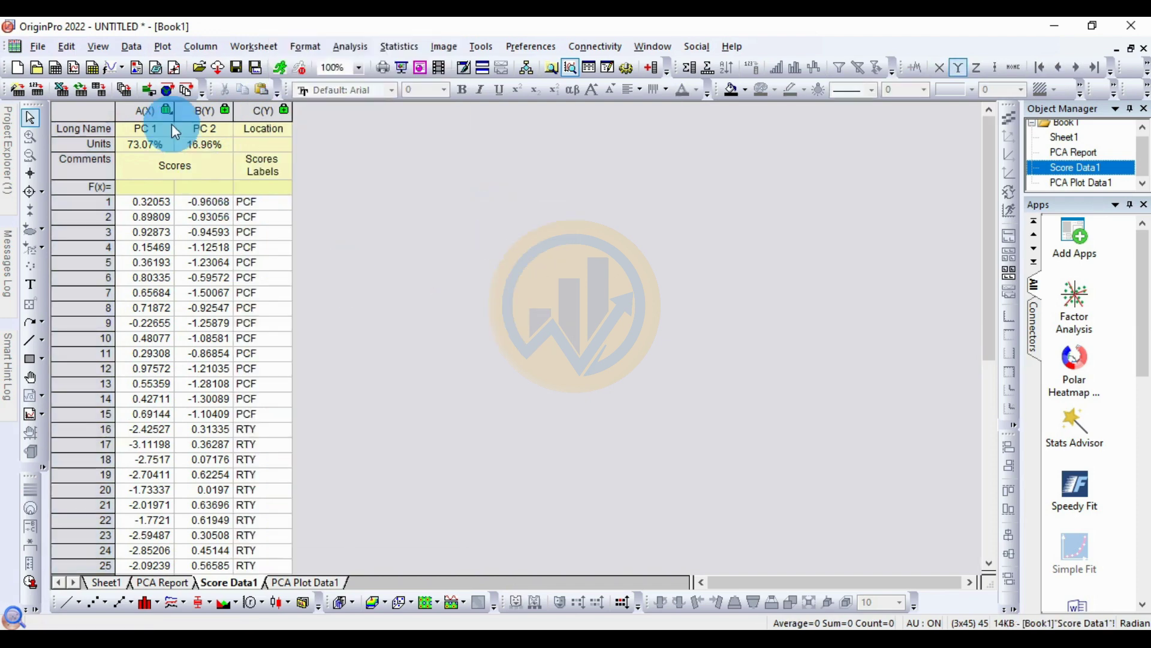
pyautogui.click(78, 111)
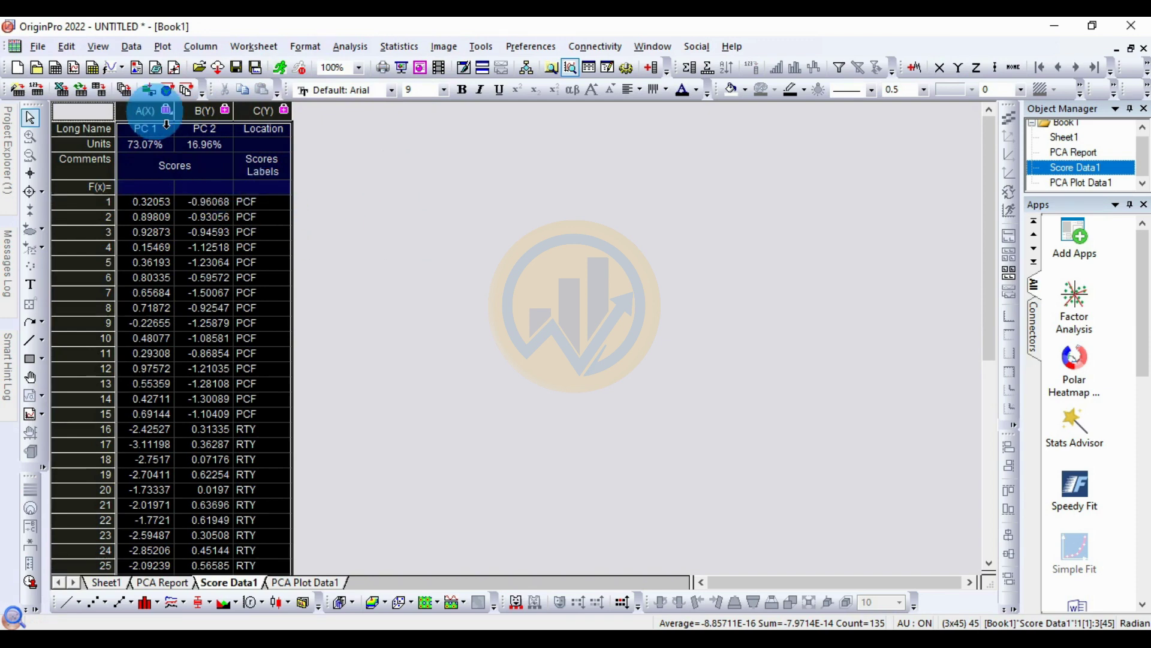
# Plot the scores with the Cluster Plot with Confidence Ellipse template from the Template Library
pyautogui.click(165, 48)
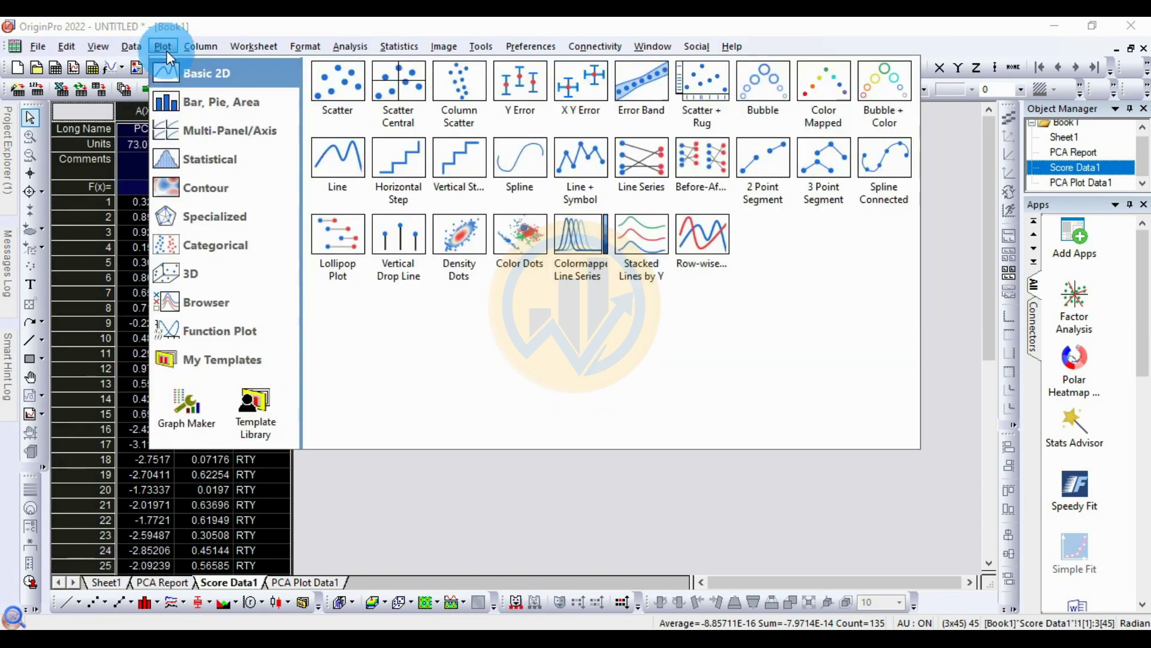
pyautogui.click(257, 405)
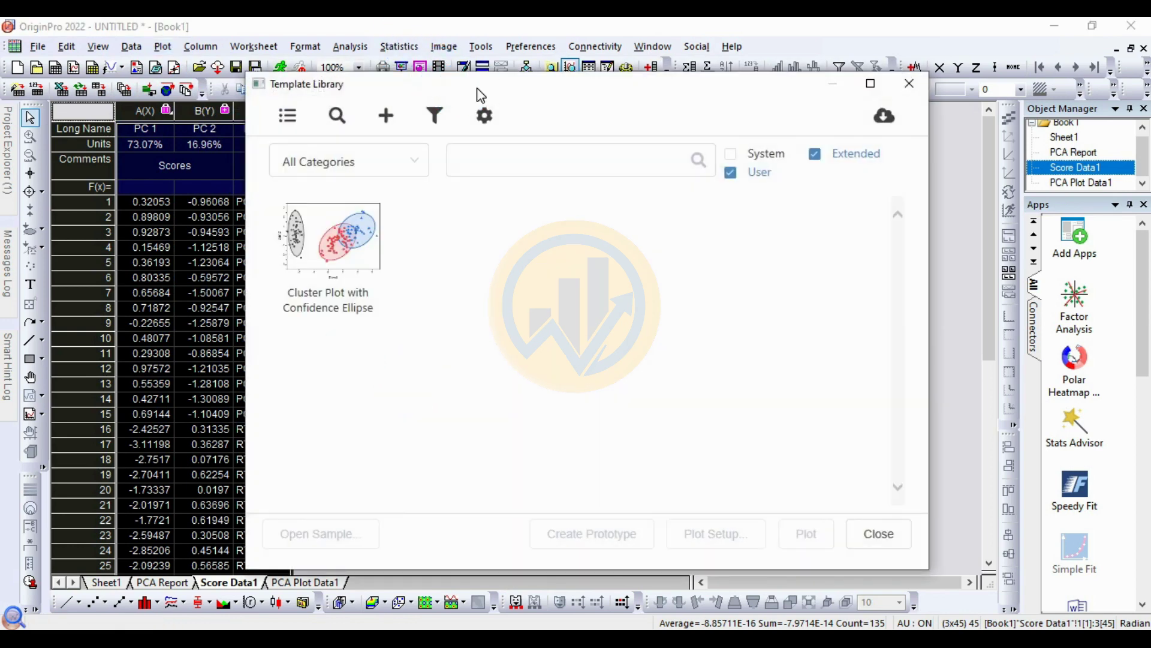
pyautogui.moveTo(481, 94); pyautogui.dragTo(572, 114)
pyautogui.click(436, 267)
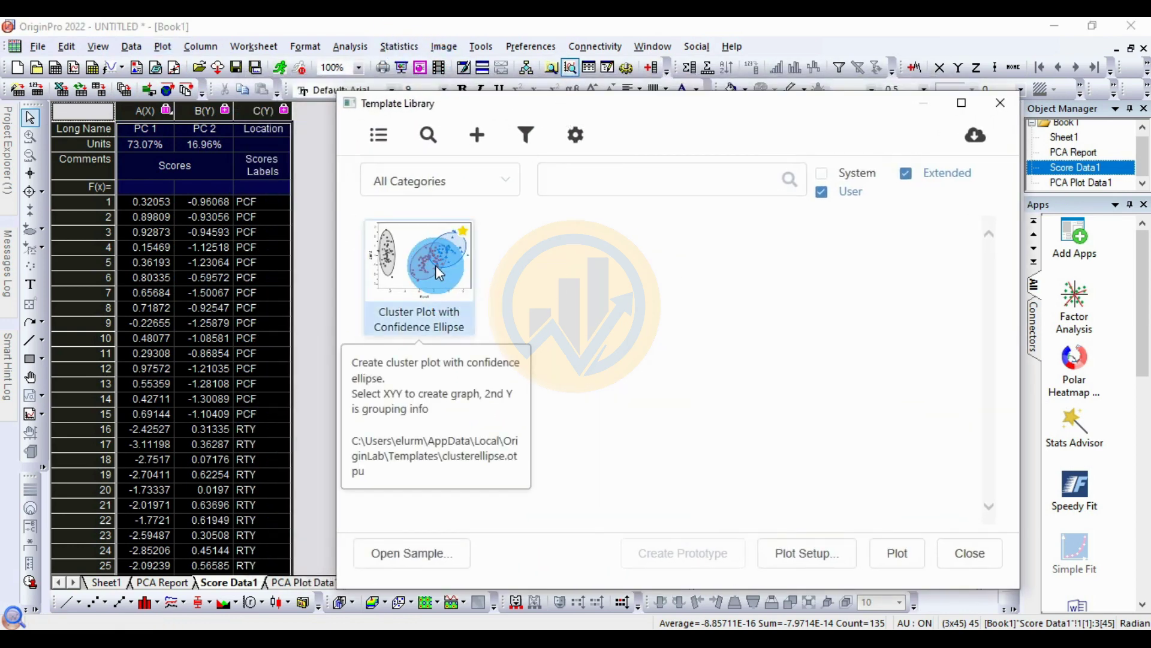
pyautogui.click(913, 563)
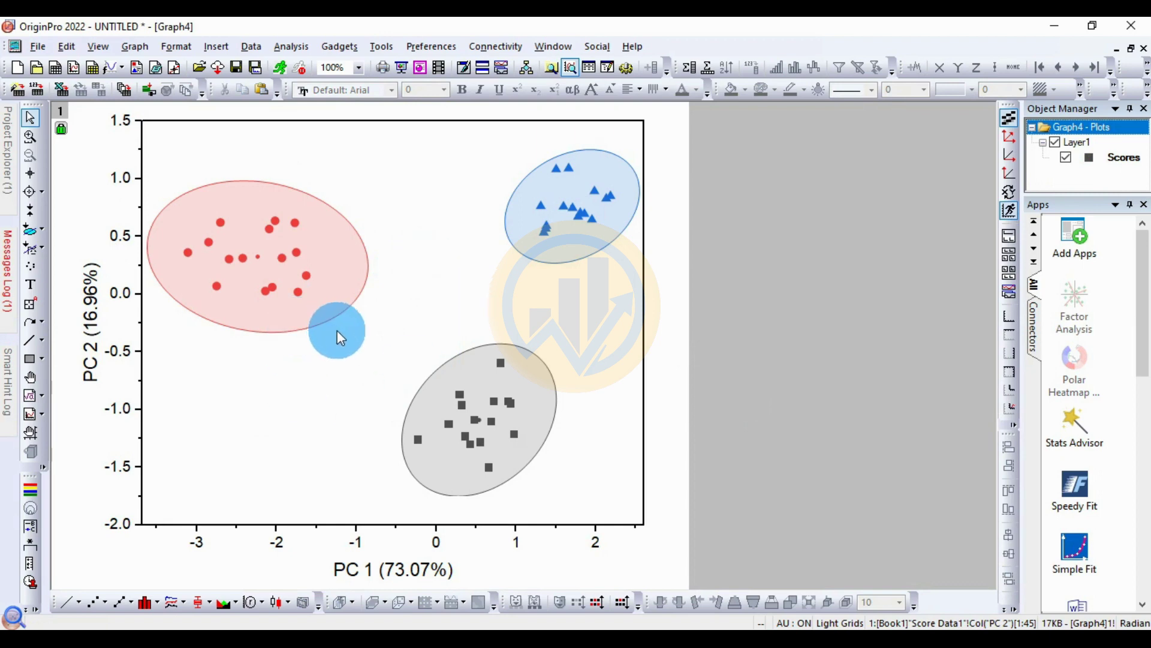
# Enable Connect to Data Points on the Centroid tab so points join their cluster centroids
pyautogui.click(326, 280)
pyautogui.doubleClick(512, 303)
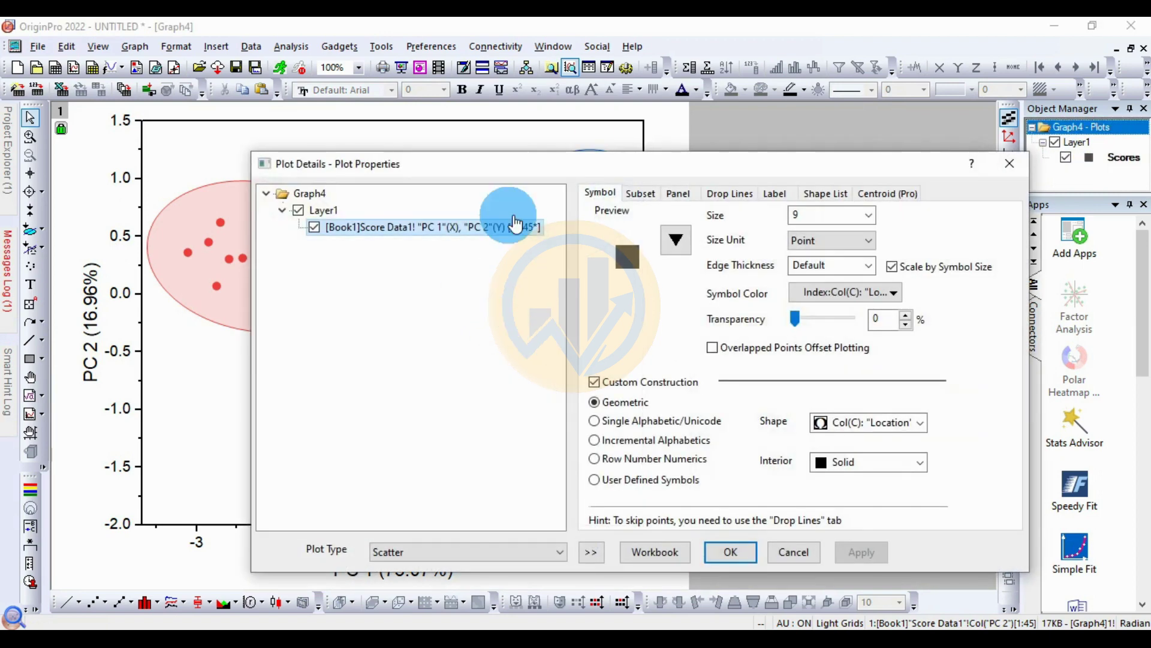
pyautogui.click(592, 552)
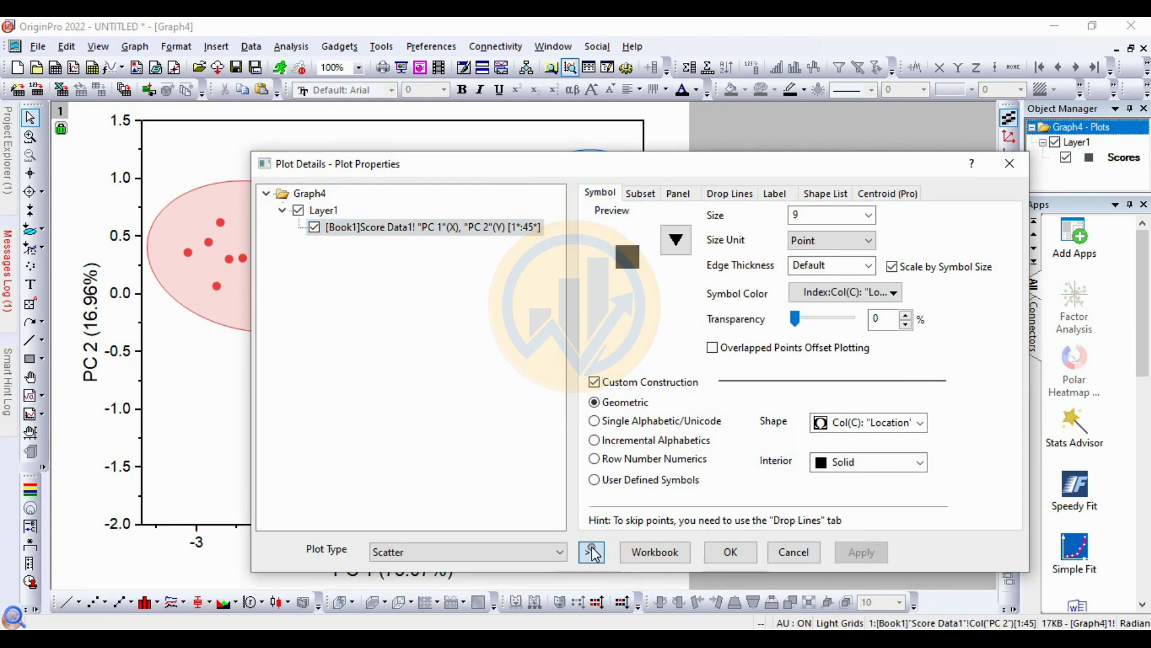
pyautogui.click(884, 196)
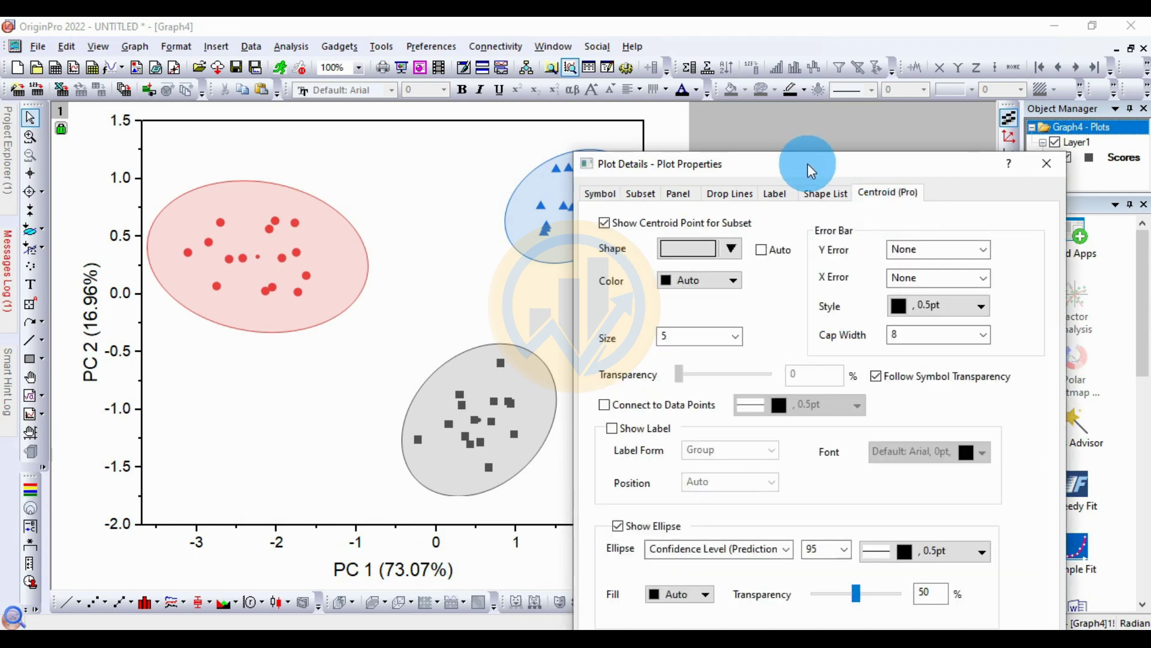
pyautogui.moveTo(808, 163); pyautogui.dragTo(759, 136)
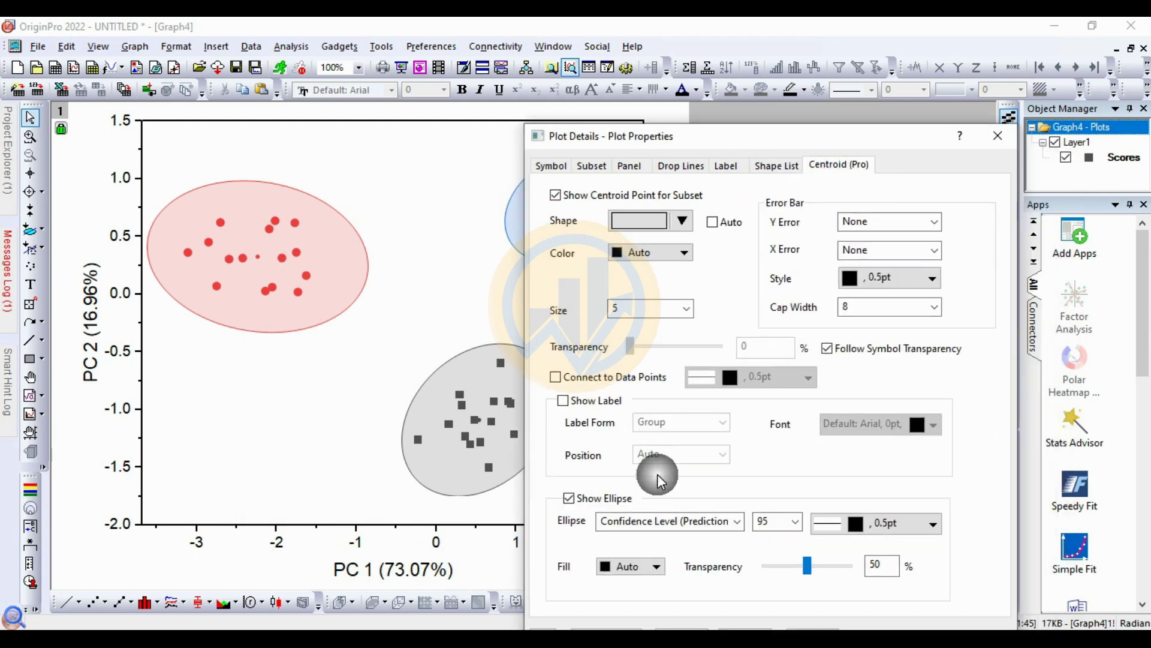
pyautogui.click(555, 378)
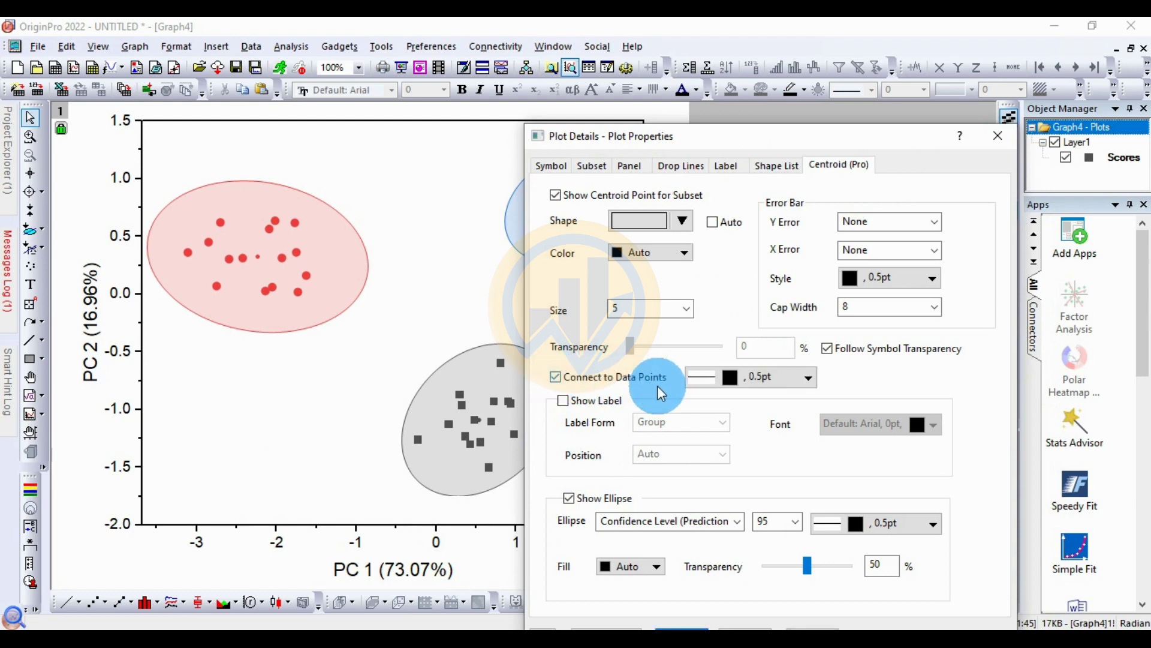
pyautogui.moveTo(802, 129); pyautogui.dragTo(808, 61)
pyautogui.click(800, 567)
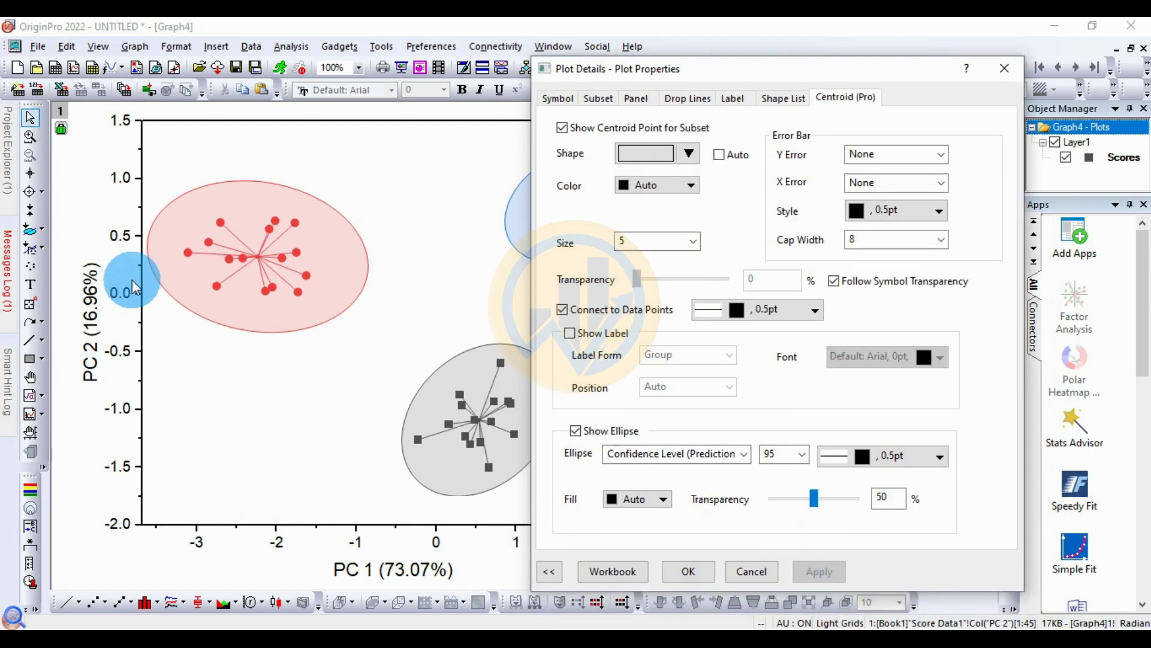
# Set the centroid connecting lines to 1.5 pt width and apply
pyautogui.click(816, 311)
pyautogui.click(885, 391)
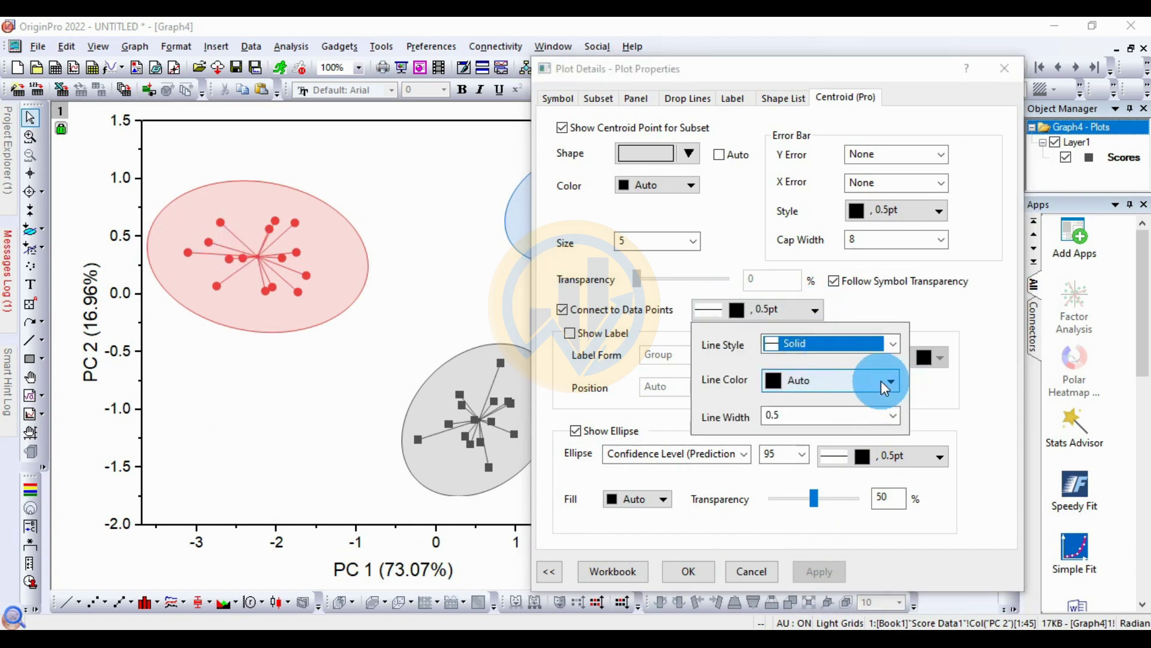
pyautogui.click(891, 421)
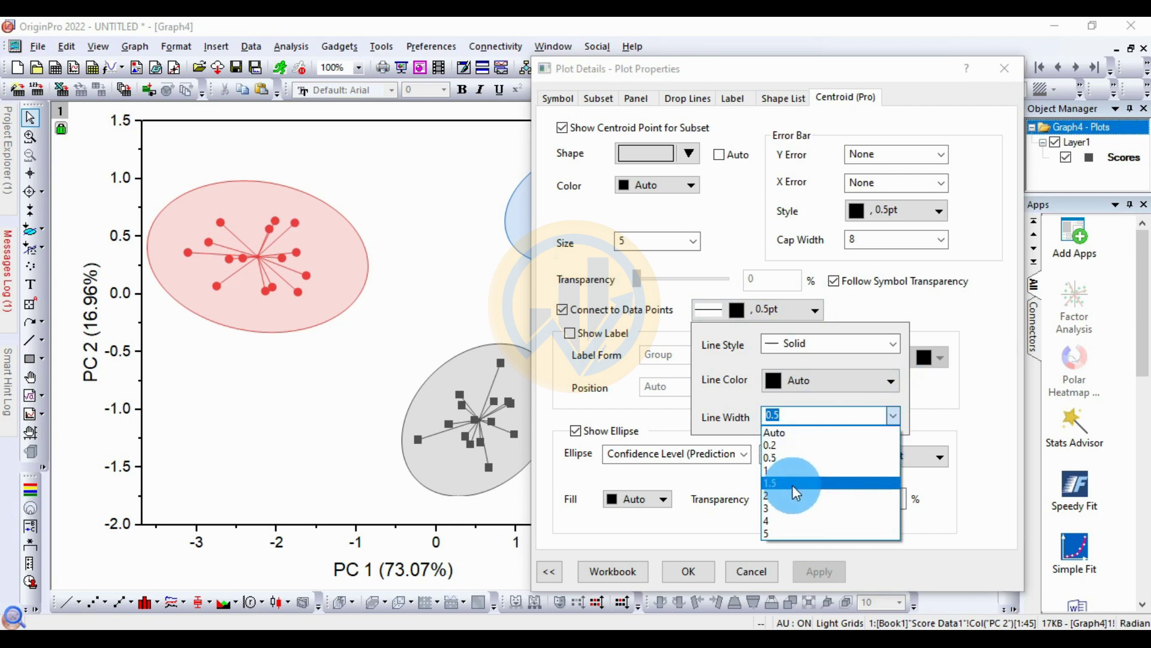
pyautogui.click(793, 483)
pyautogui.click(832, 567)
pyautogui.click(248, 260)
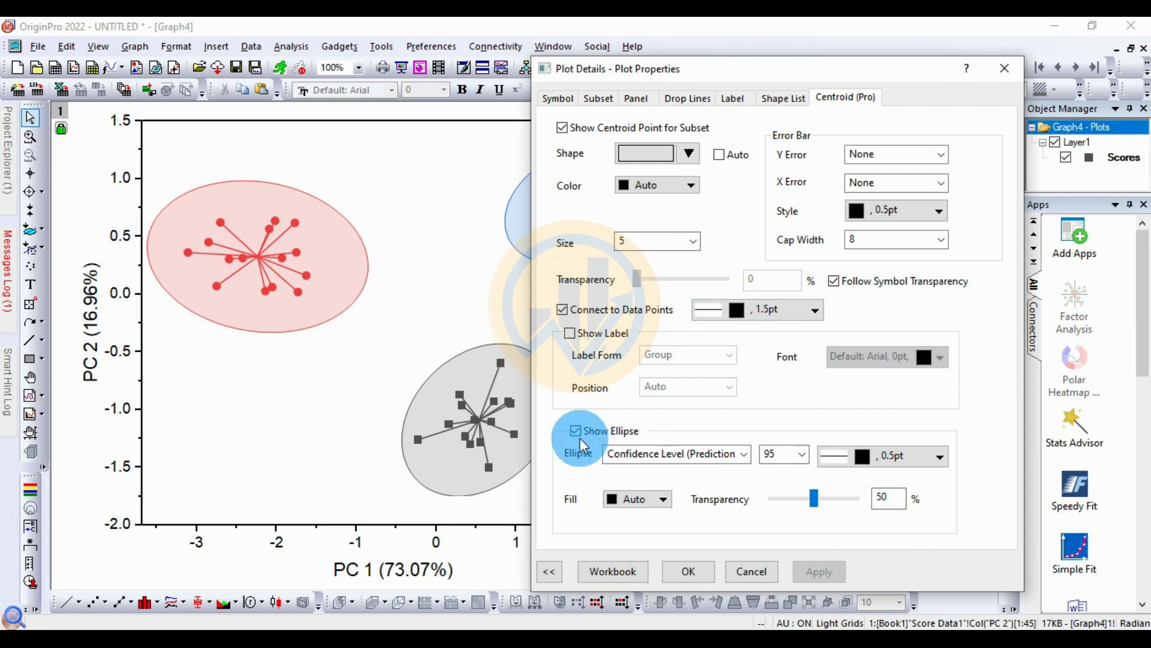
pyautogui.click(742, 453)
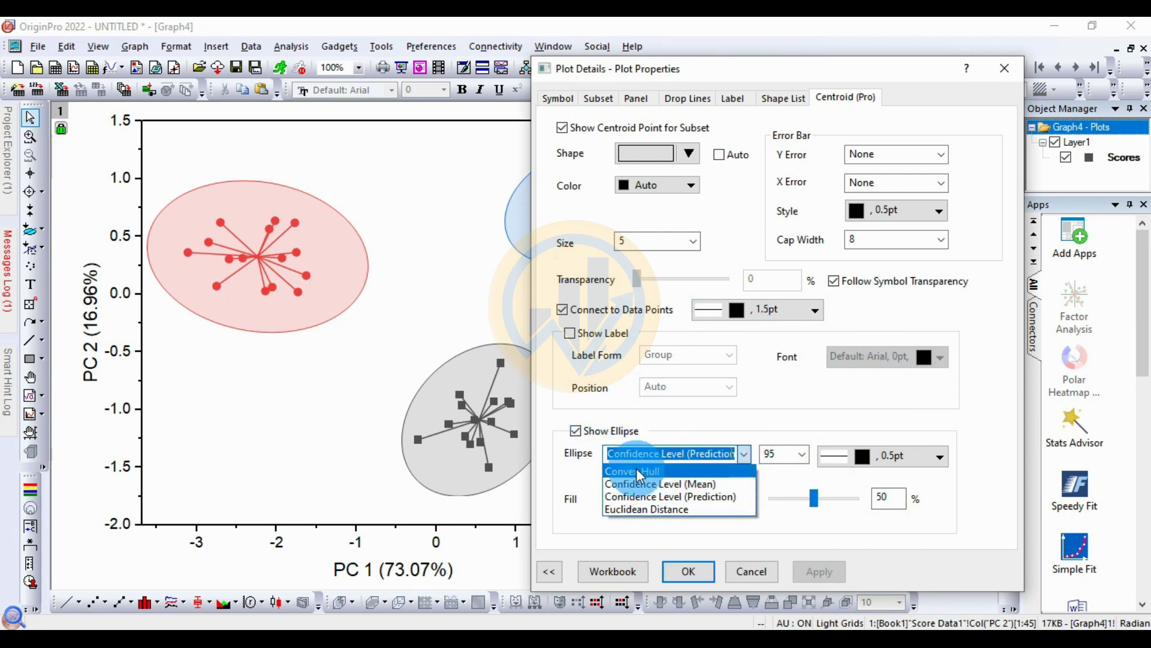
# Preview convex hull, mean confidence, prediction confidence and Euclidean distance ellipses on the location groups
pyautogui.click(663, 472)
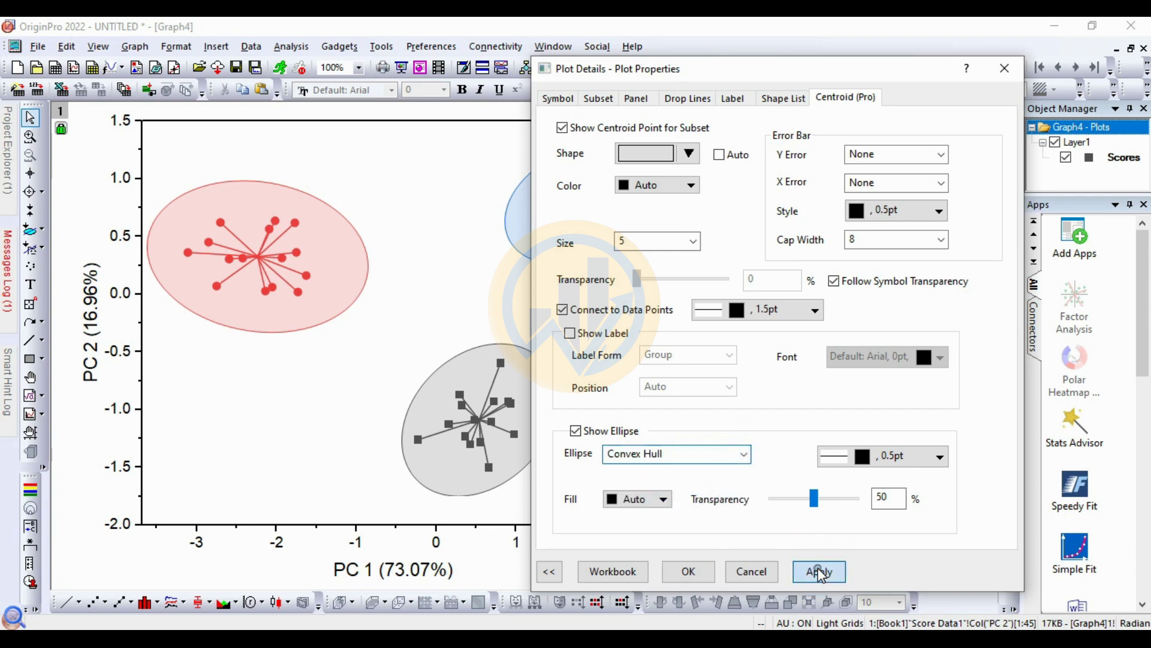
pyautogui.click(819, 571)
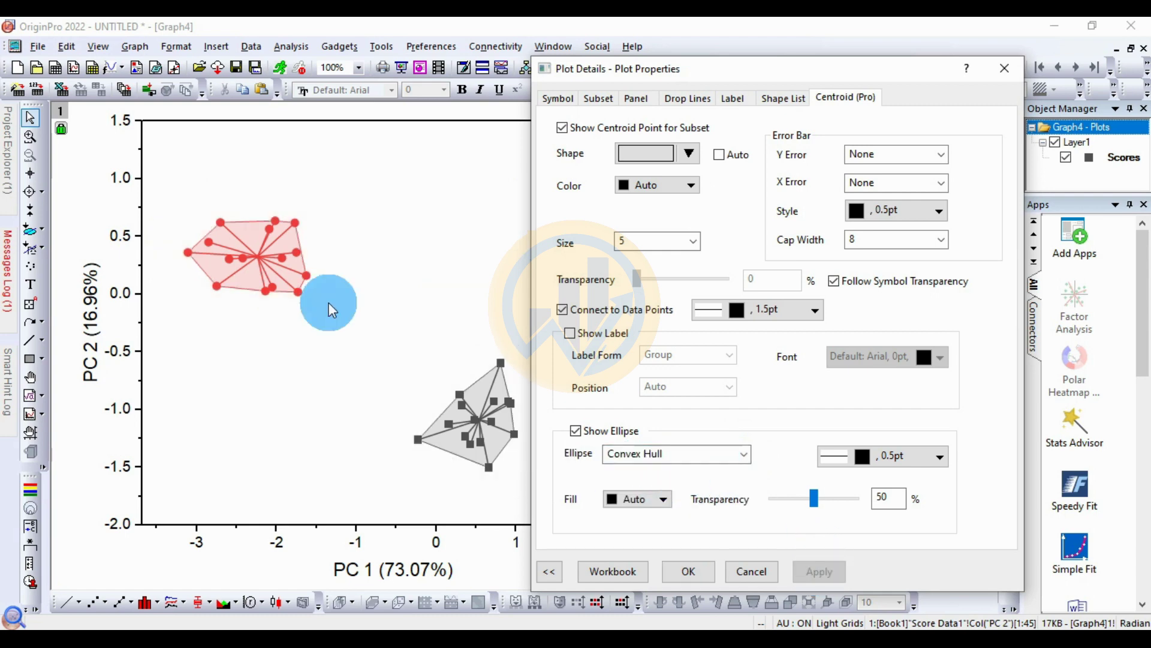
pyautogui.click(743, 454)
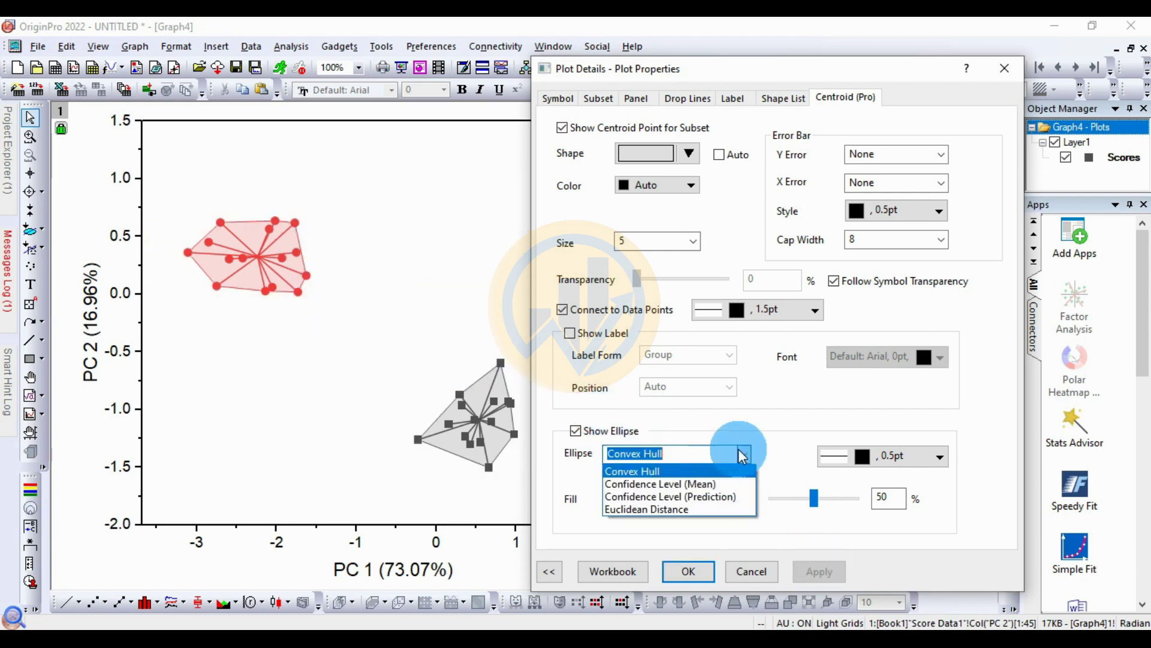
pyautogui.click(723, 485)
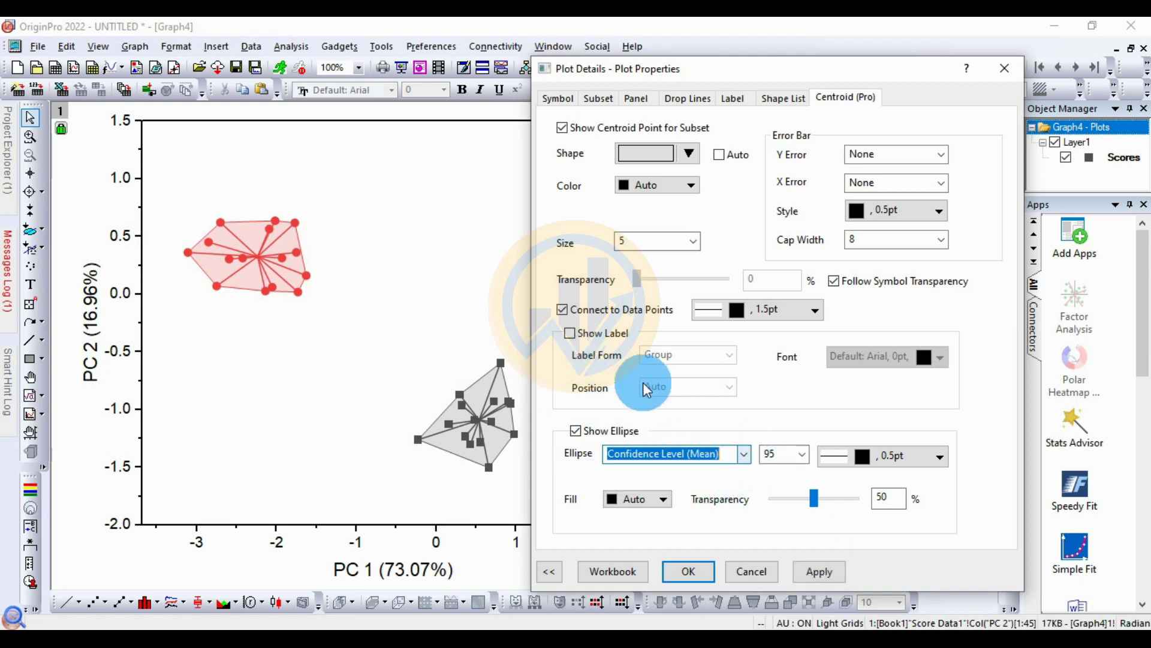
pyautogui.click(816, 571)
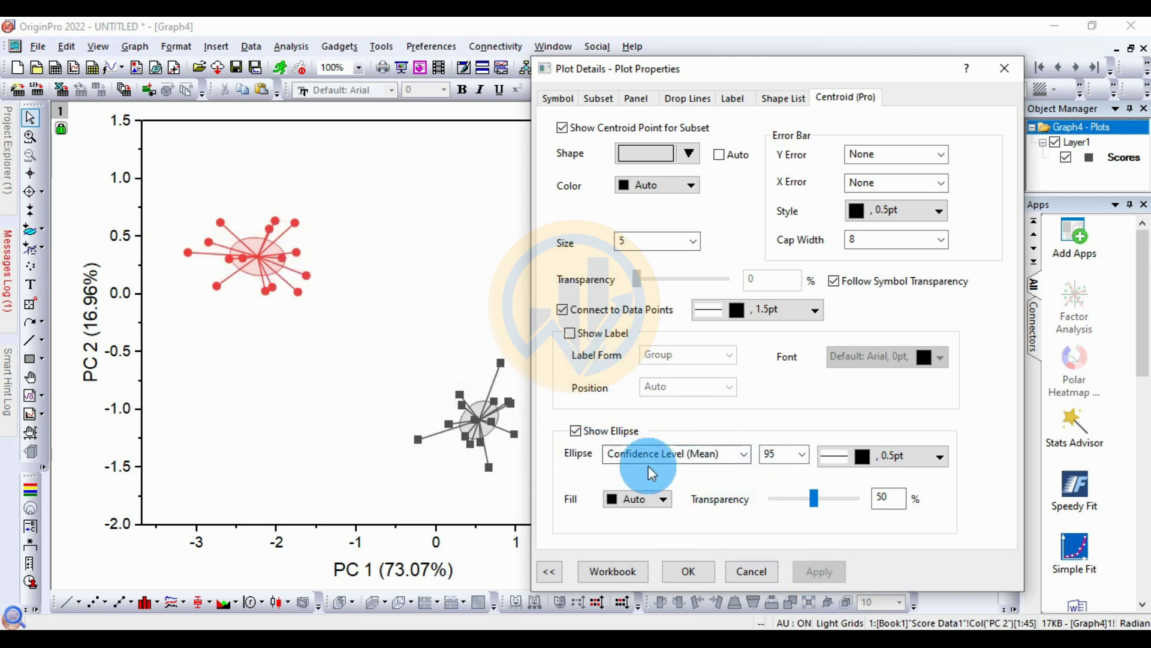
pyautogui.click(741, 454)
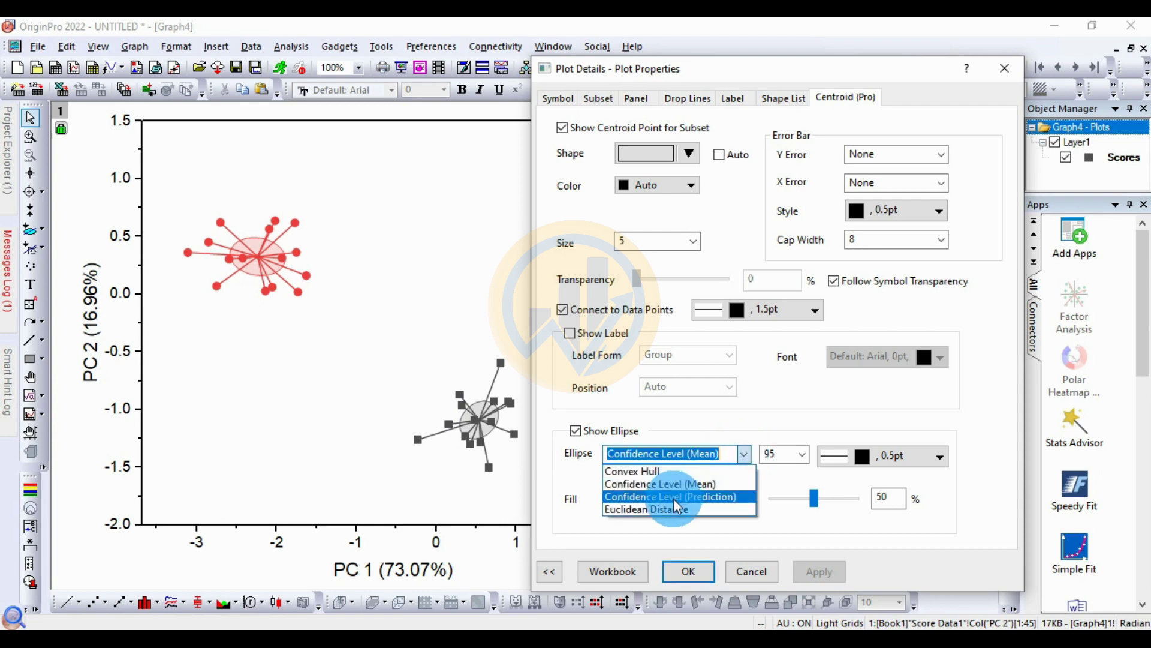
pyautogui.click(665, 498)
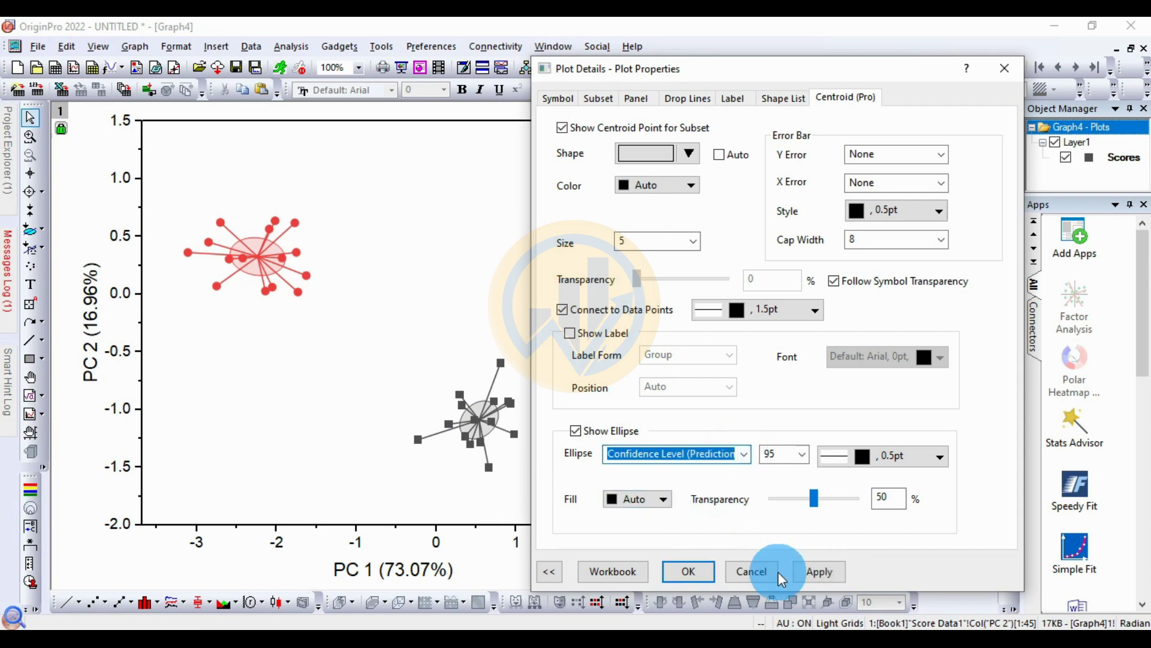
pyautogui.click(834, 570)
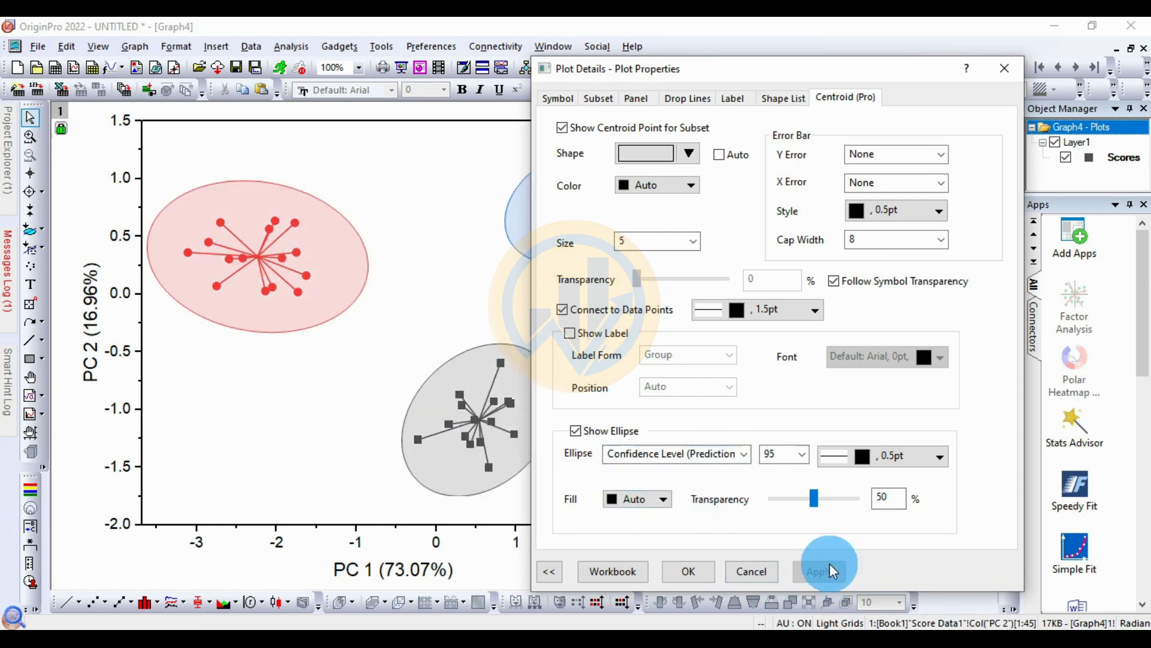
pyautogui.click(744, 454)
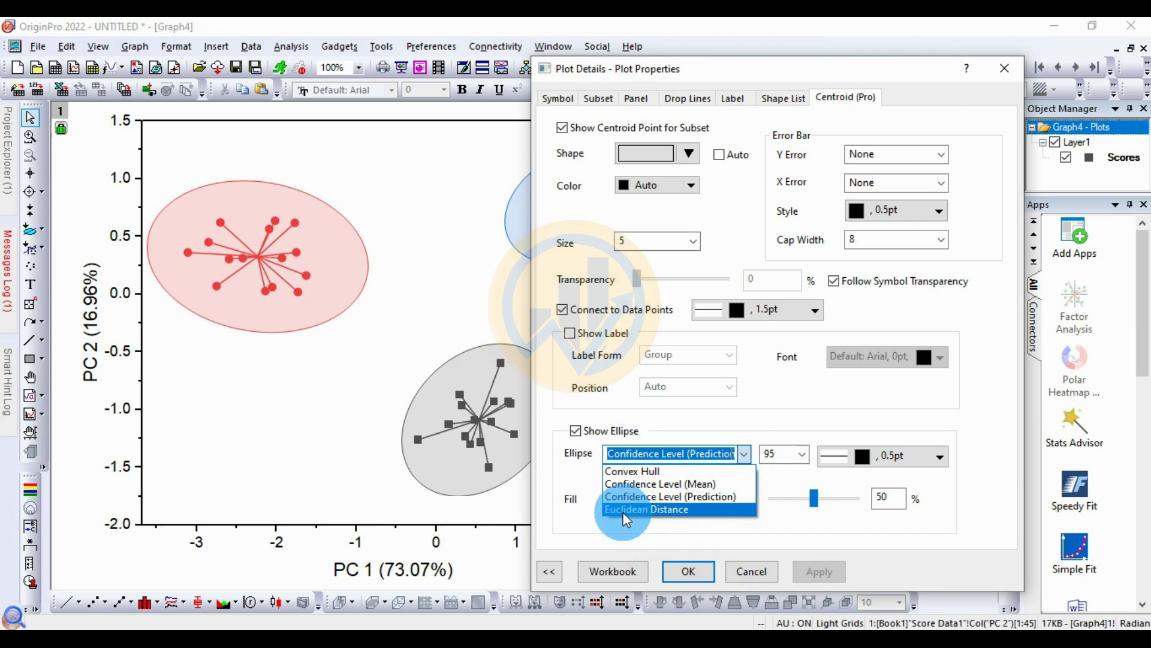
pyautogui.click(636, 509)
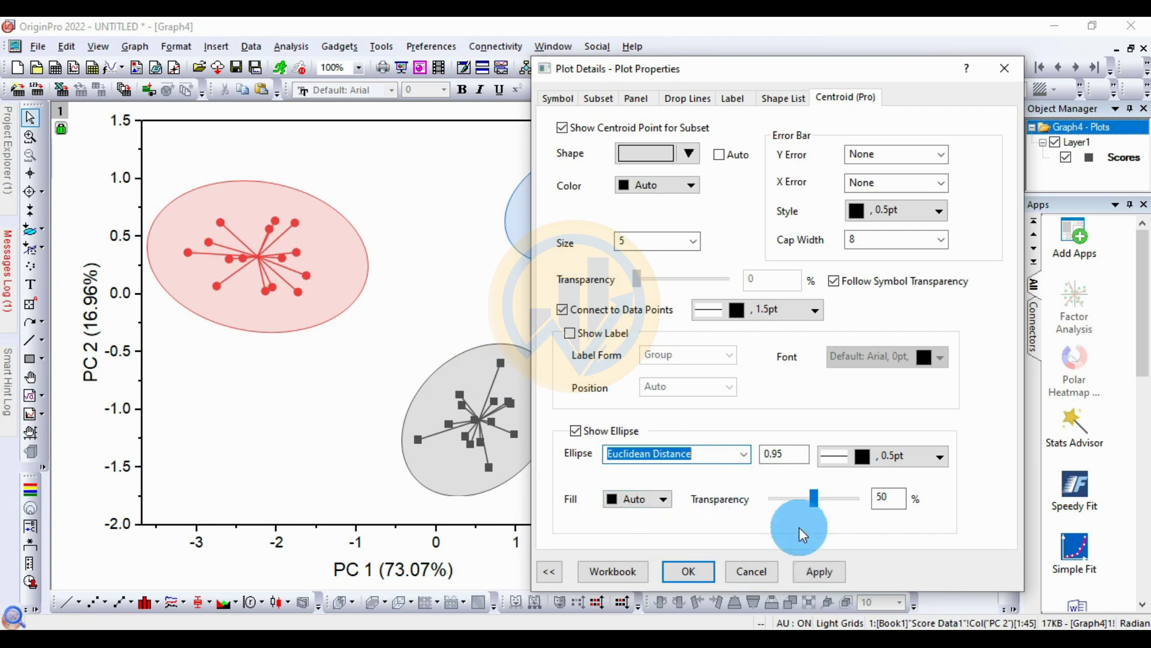
pyautogui.click(831, 576)
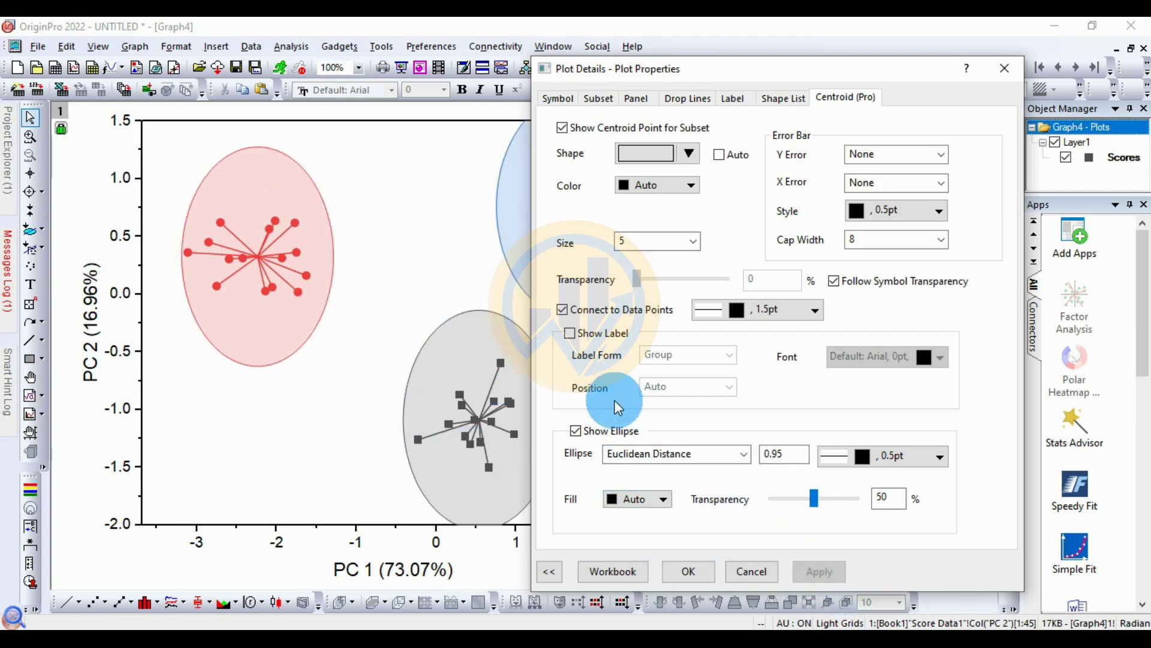
# Settle on Confidence Level (Prediction) ellipses at 95, then go to the Symbol settings
pyautogui.click(744, 454)
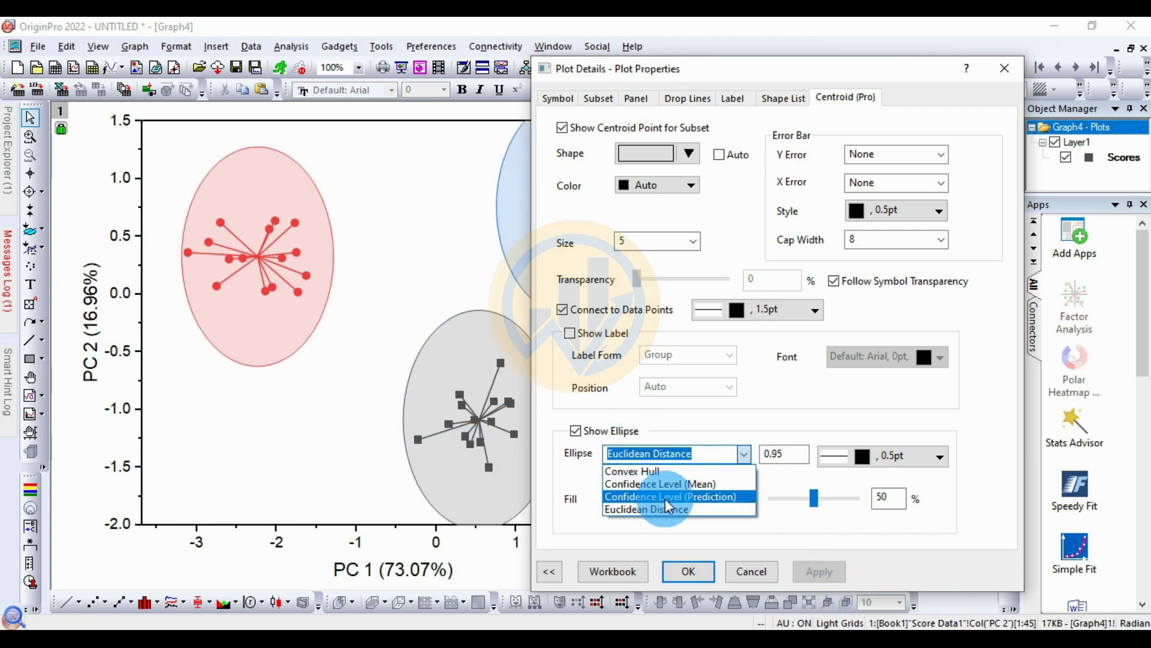
pyautogui.click(634, 496)
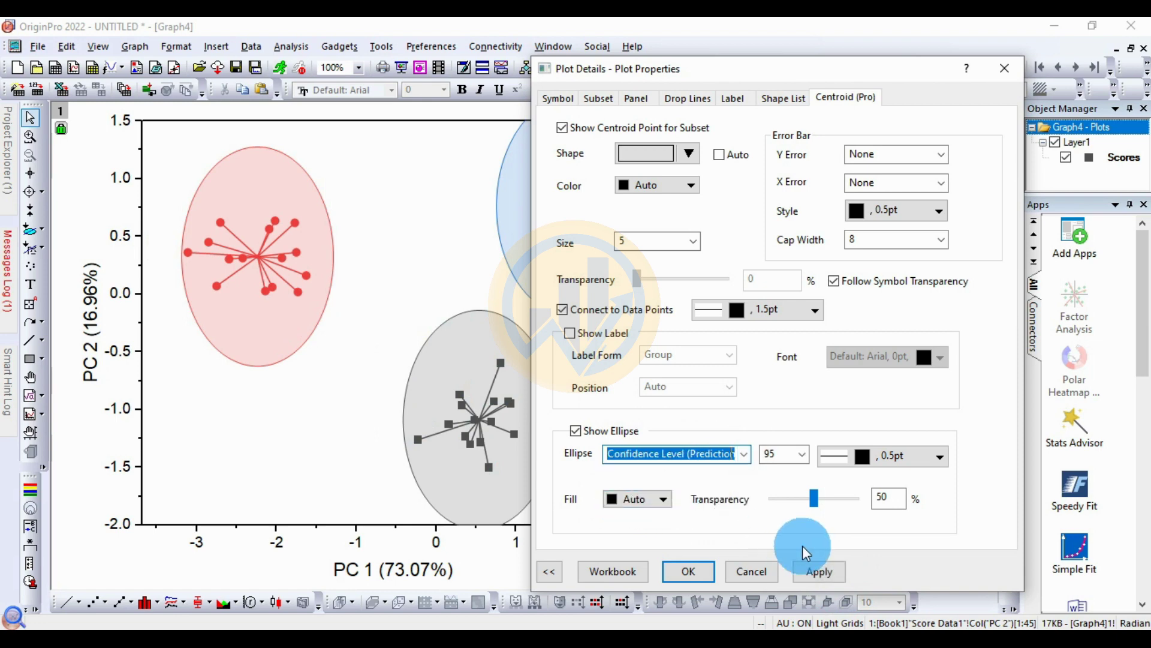
pyautogui.click(818, 571)
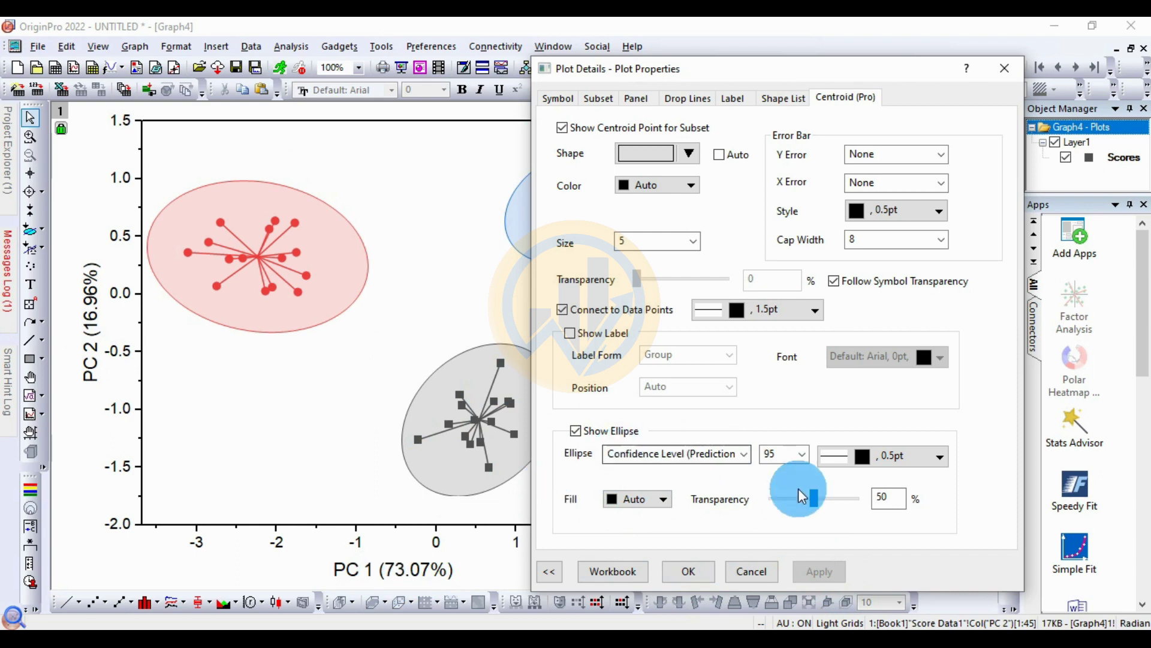
pyautogui.click(807, 455)
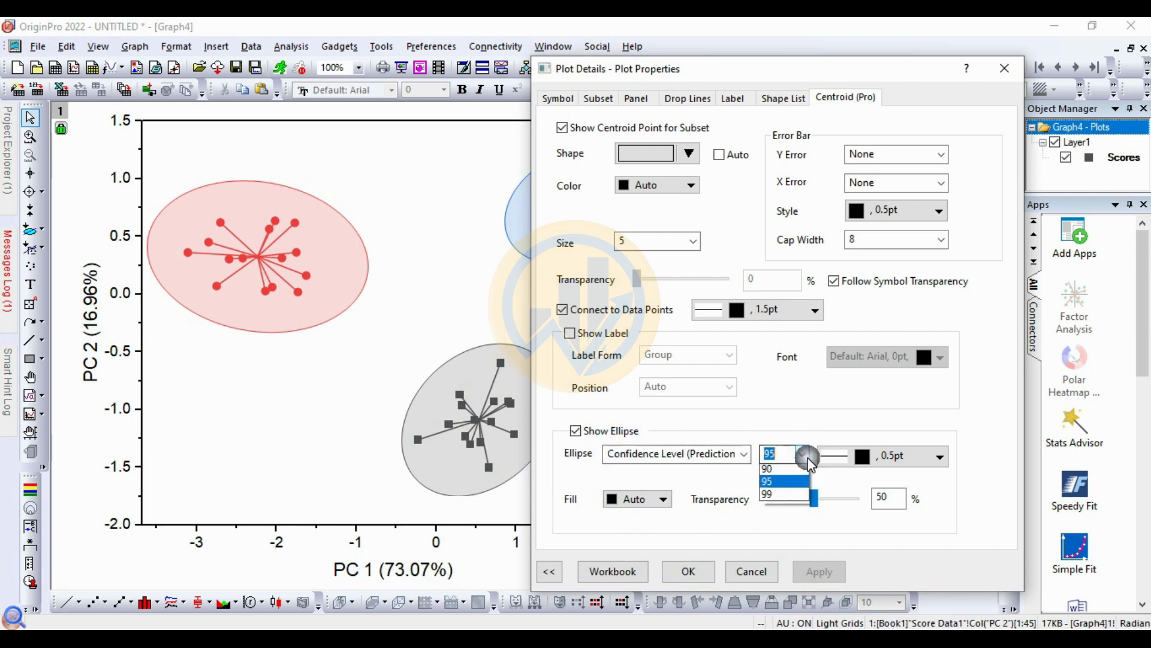
pyautogui.click(773, 485)
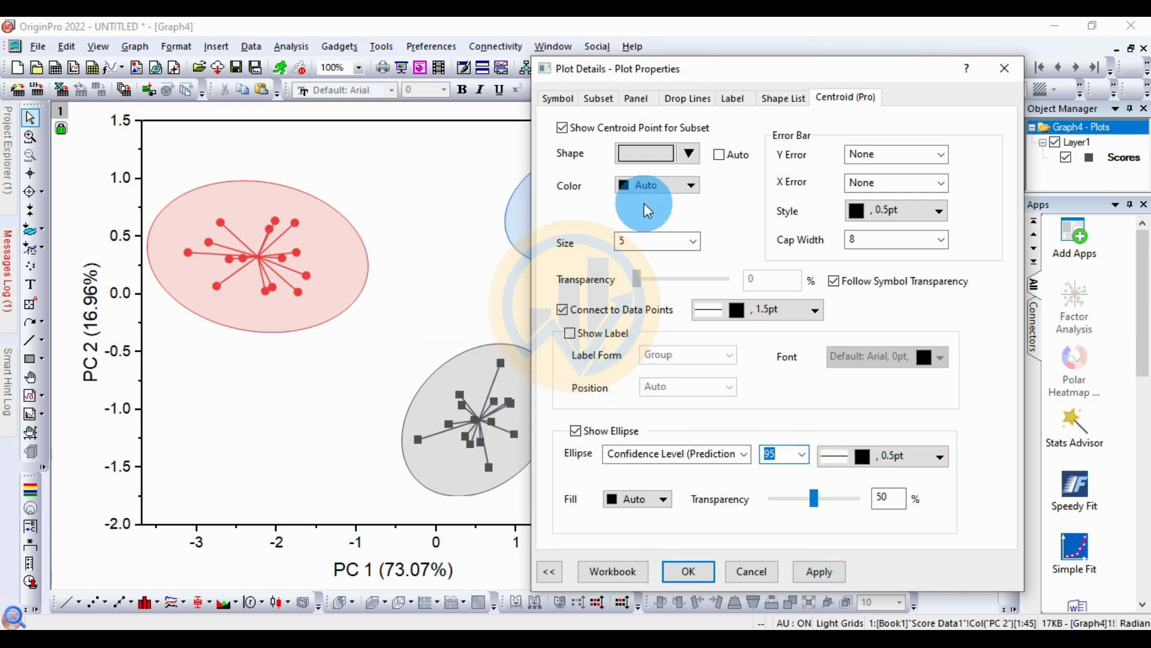
pyautogui.click(553, 99)
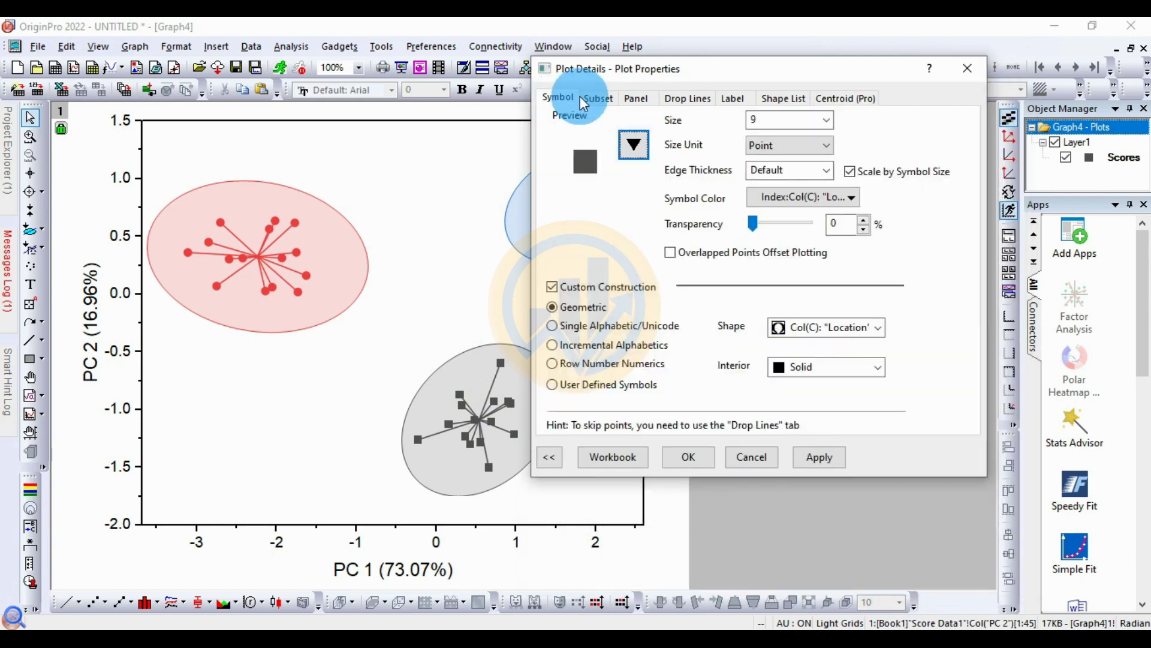
# Colour the symbols by the Location column and preview the Candy palette
pyautogui.click(801, 197)
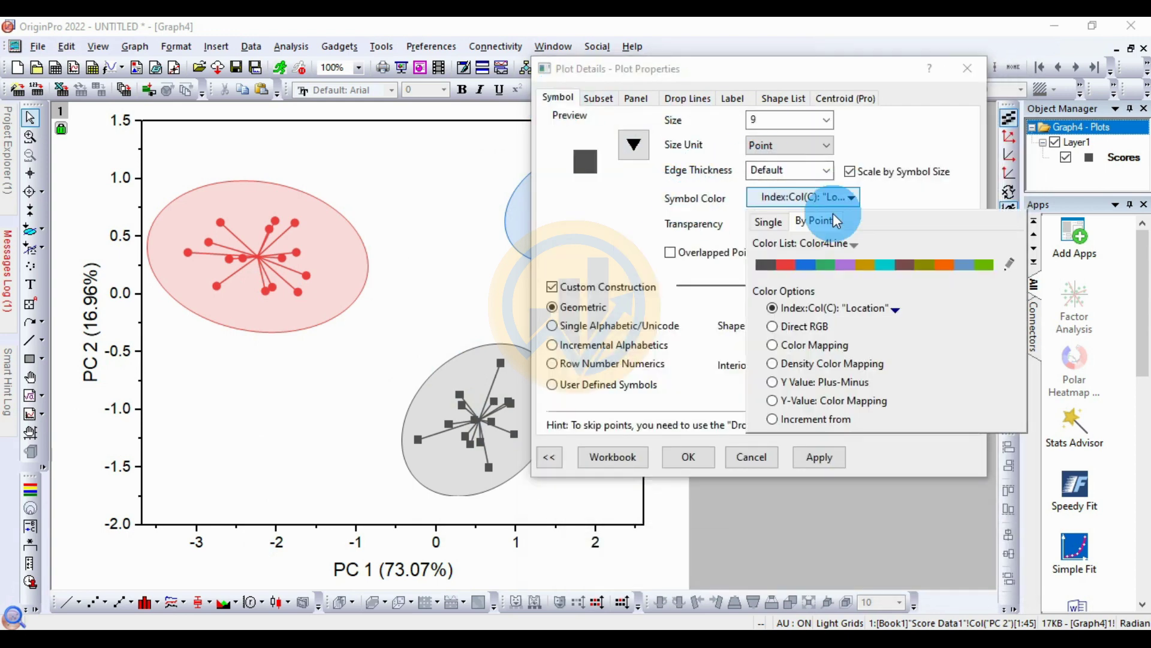
pyautogui.click(897, 312)
pyautogui.click(793, 352)
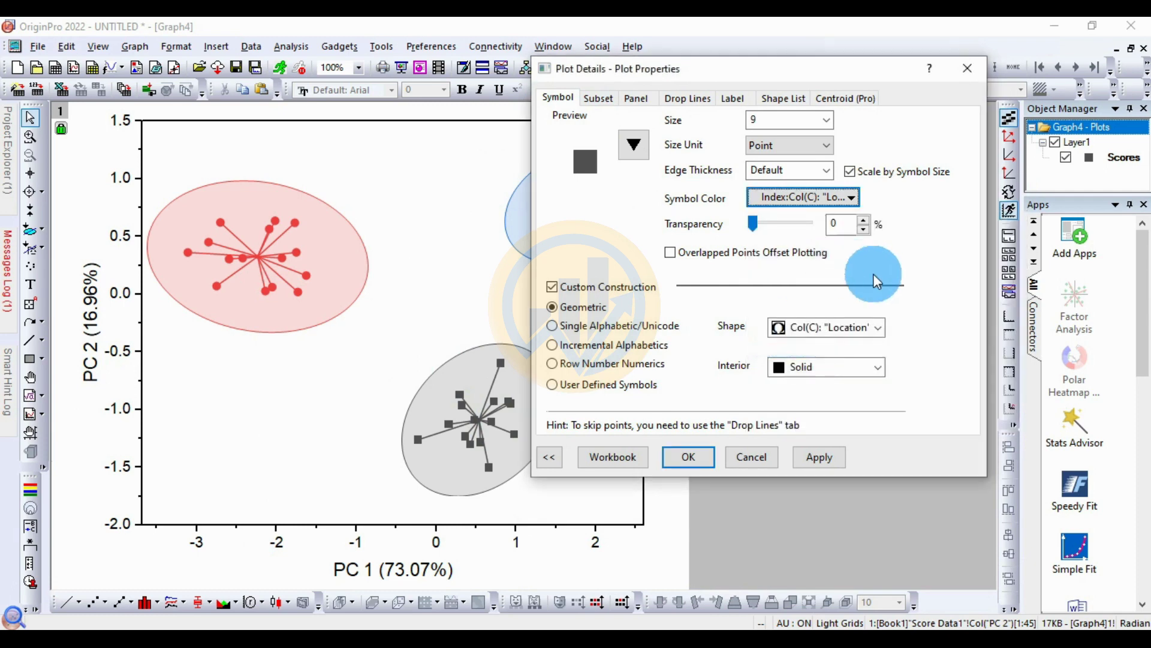
pyautogui.click(851, 203)
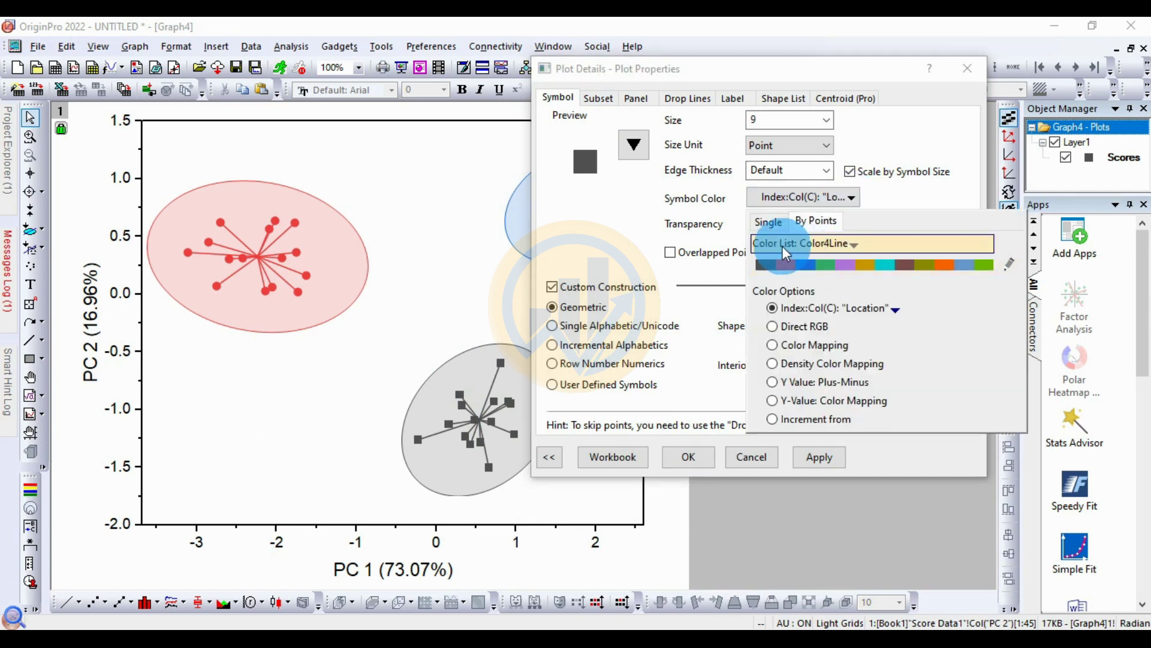
pyautogui.click(852, 246)
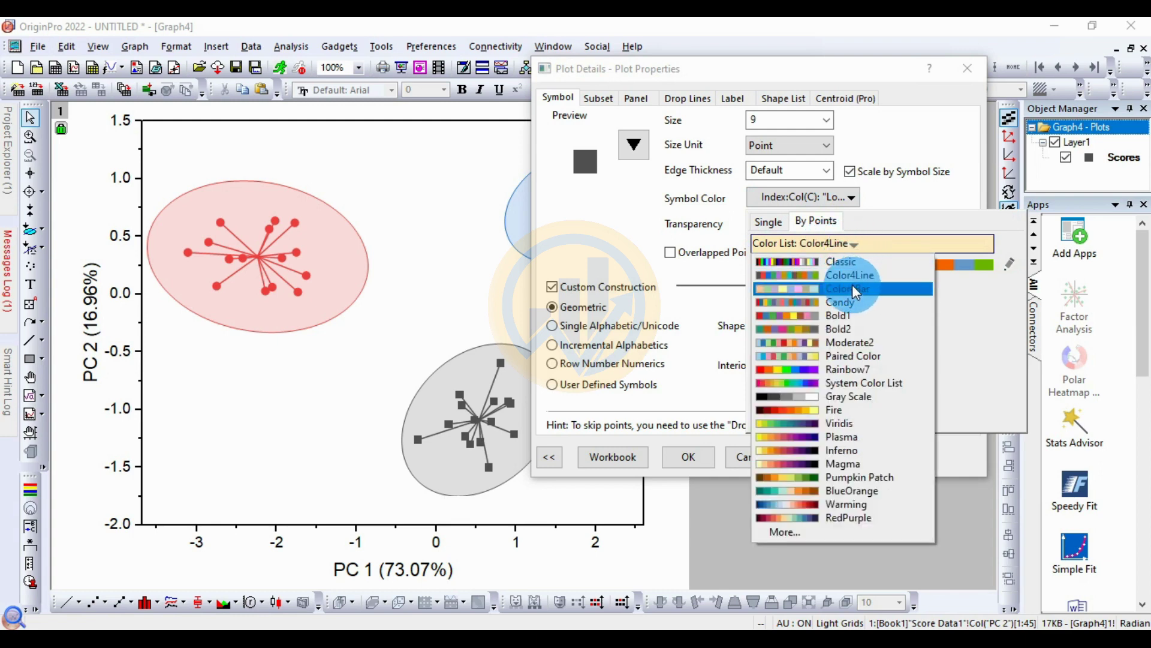
pyautogui.click(856, 304)
pyautogui.click(825, 455)
pyautogui.moveTo(662, 78); pyautogui.dragTo(761, 90)
# Preview the Pumpkin Patch, Rainbow7 and Bold2 palettes on the location groups
pyautogui.click(948, 209)
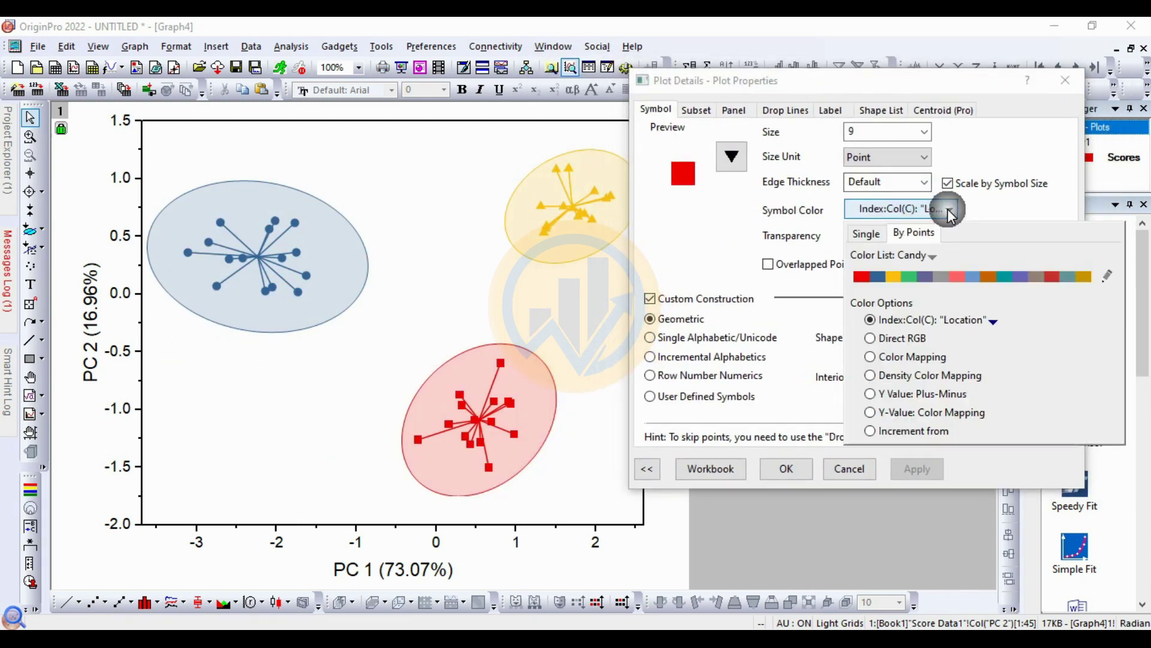
pyautogui.click(943, 255)
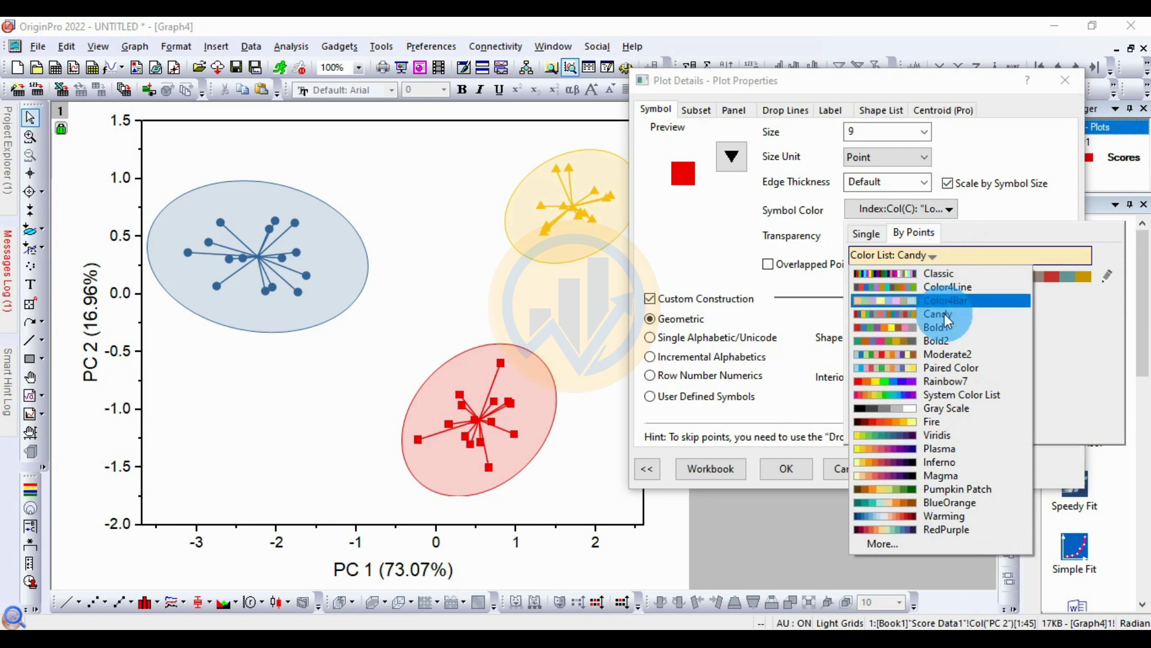
pyautogui.click(953, 488)
pyautogui.click(930, 475)
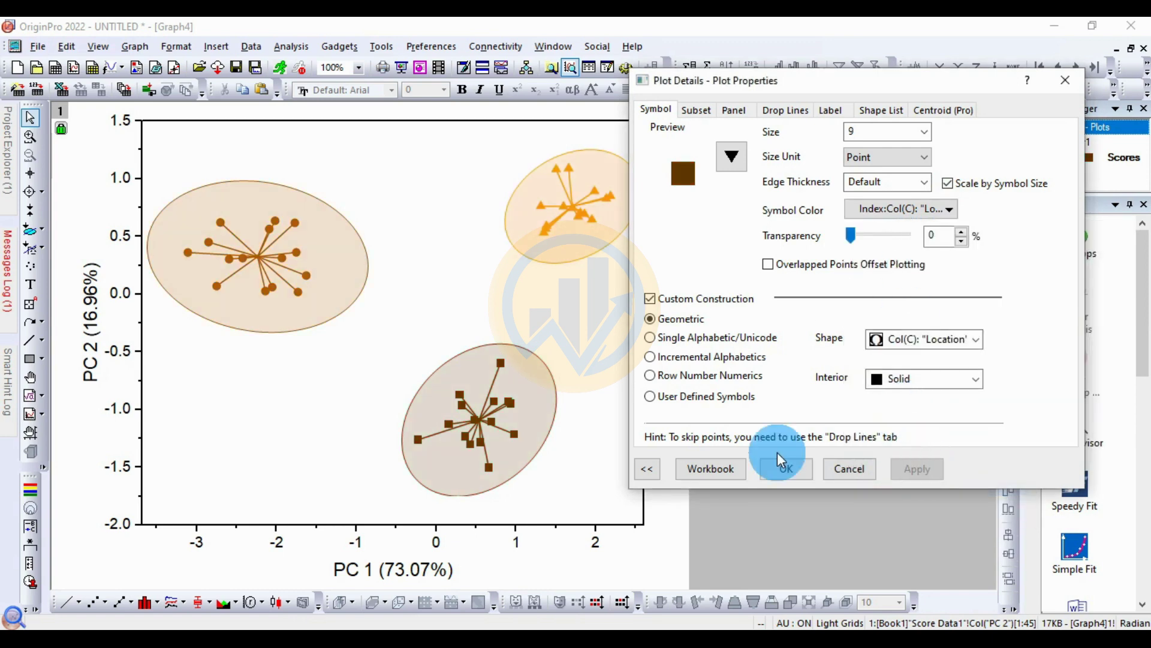
pyautogui.click(946, 211)
pyautogui.click(954, 257)
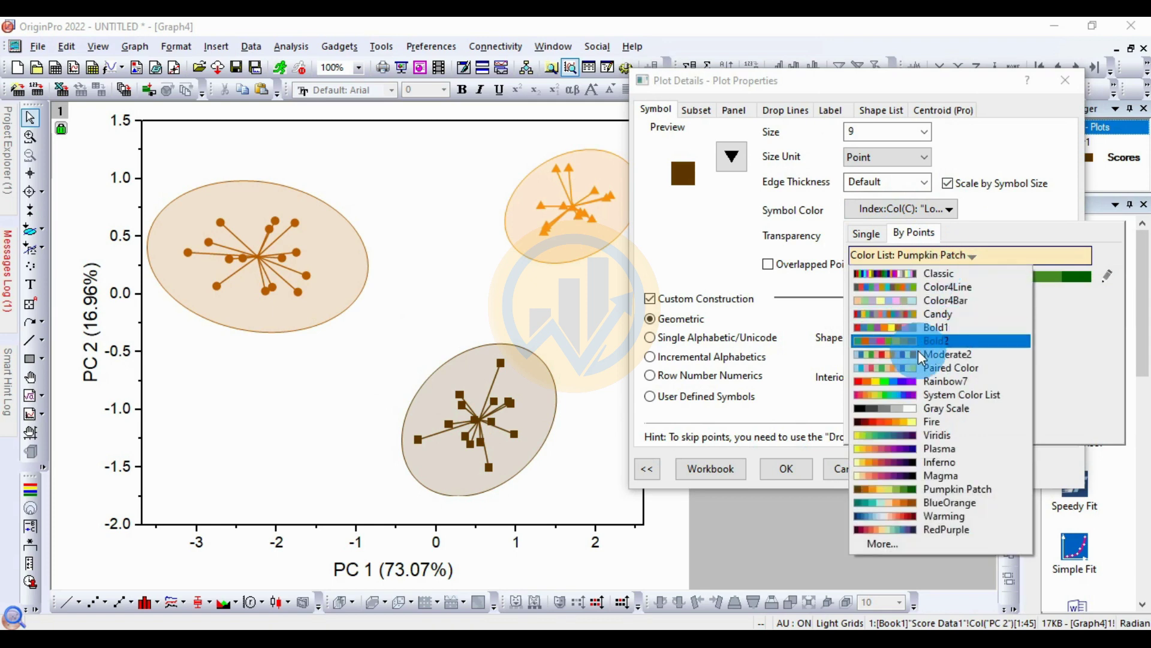
pyautogui.click(927, 381)
pyautogui.click(934, 473)
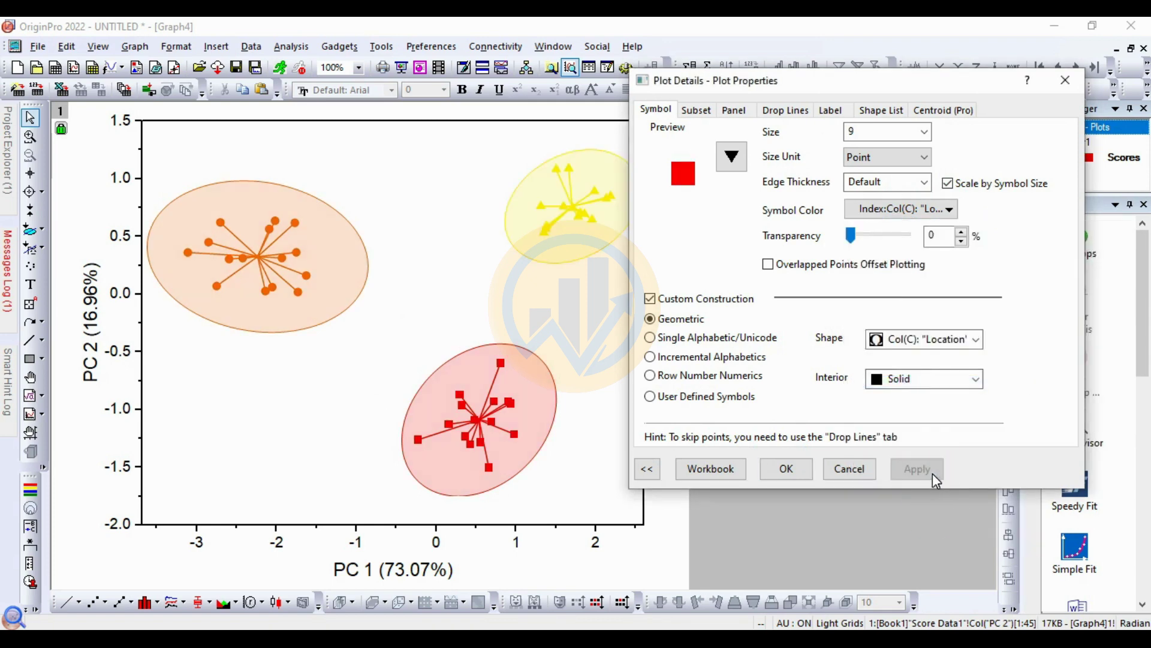
pyautogui.click(908, 209)
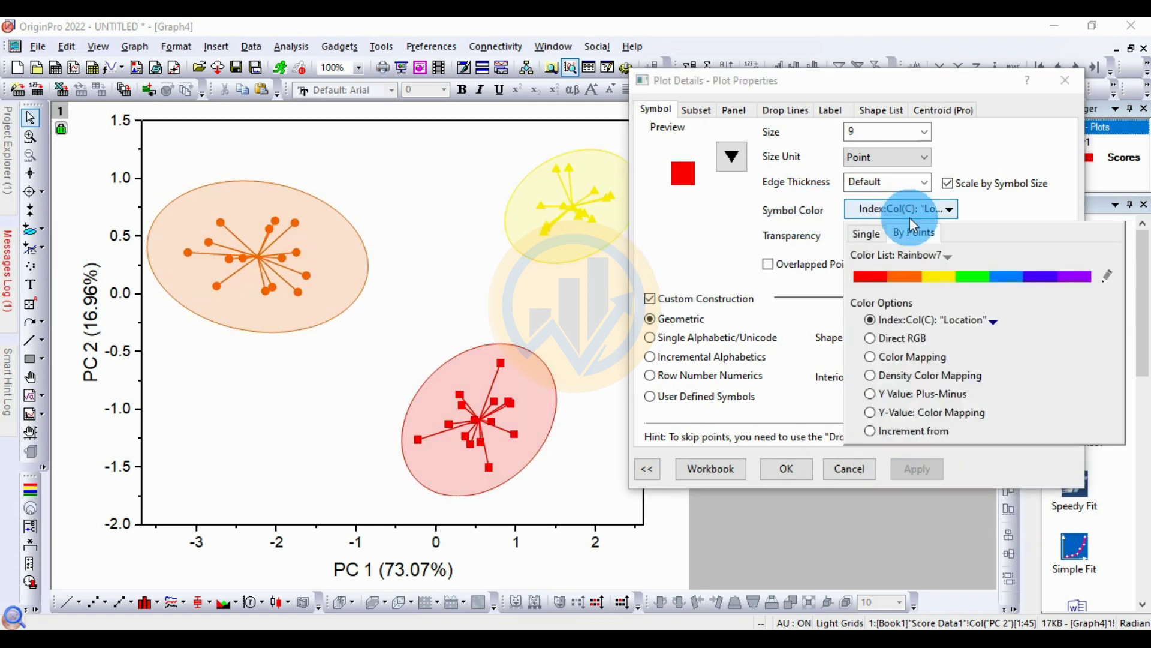
pyautogui.click(948, 256)
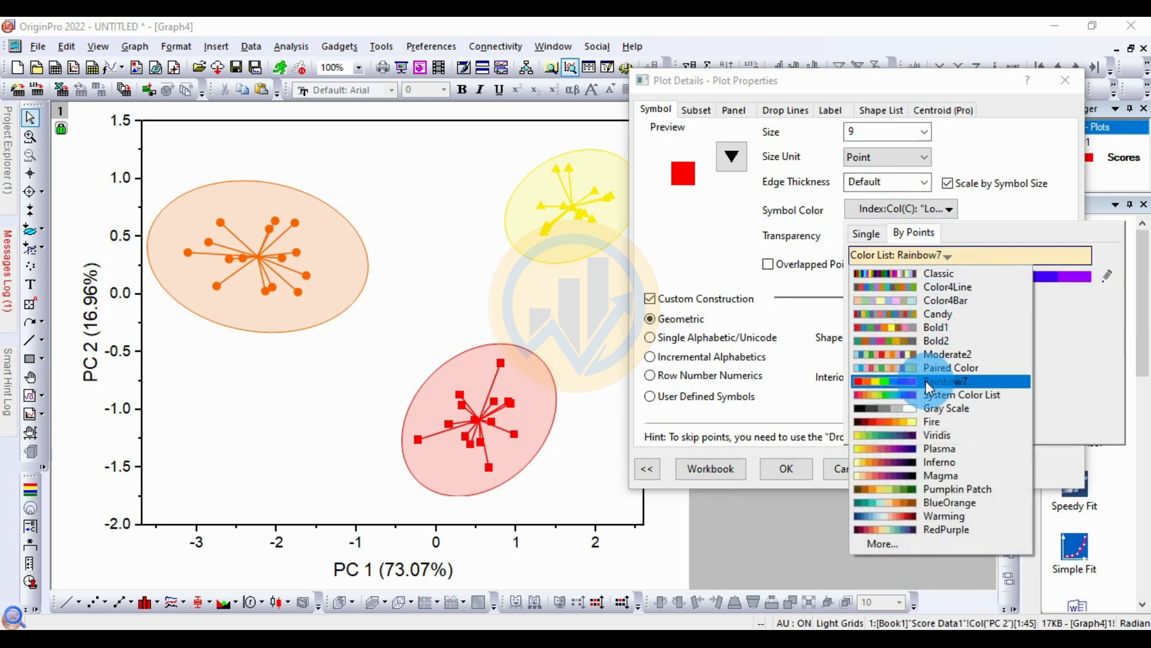
pyautogui.click(933, 341)
pyautogui.click(925, 471)
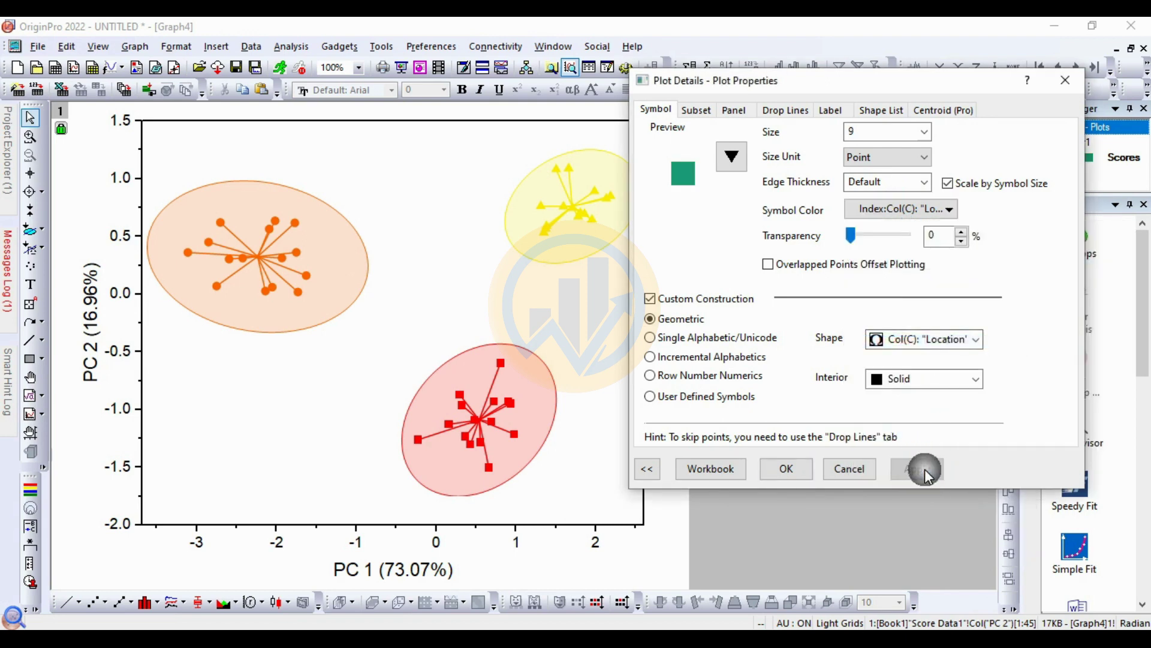
# Keep Location as the colour index with the Bold1 palette and close Plot Details
pyautogui.click(931, 207)
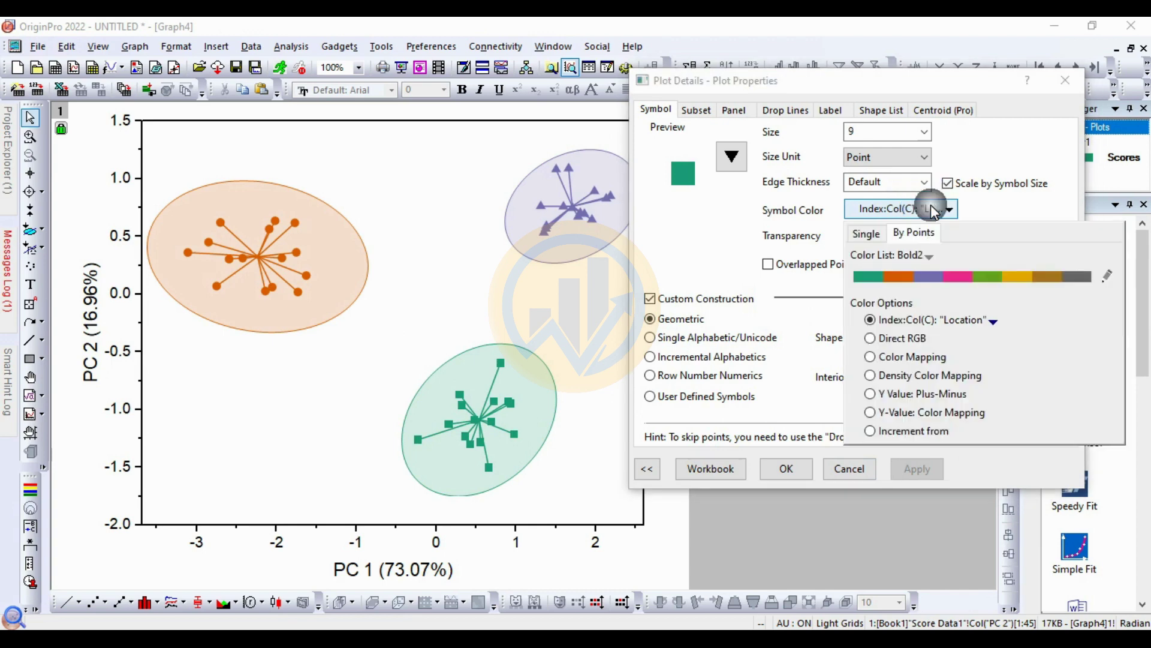
pyautogui.click(970, 321)
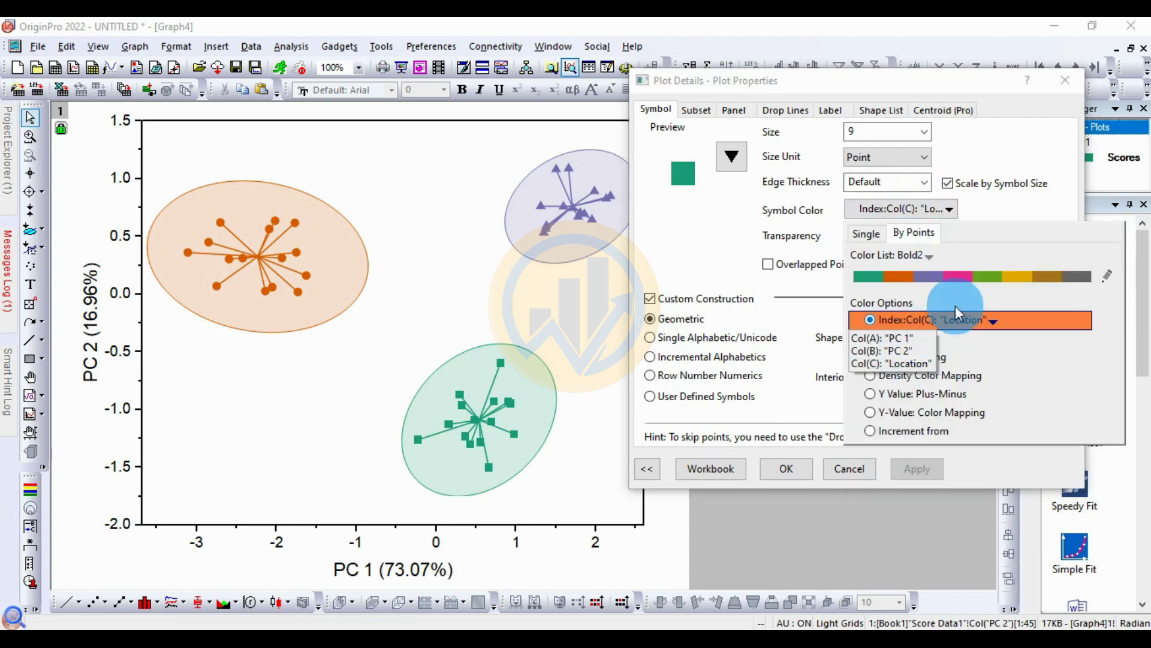
pyautogui.click(955, 303)
pyautogui.click(930, 257)
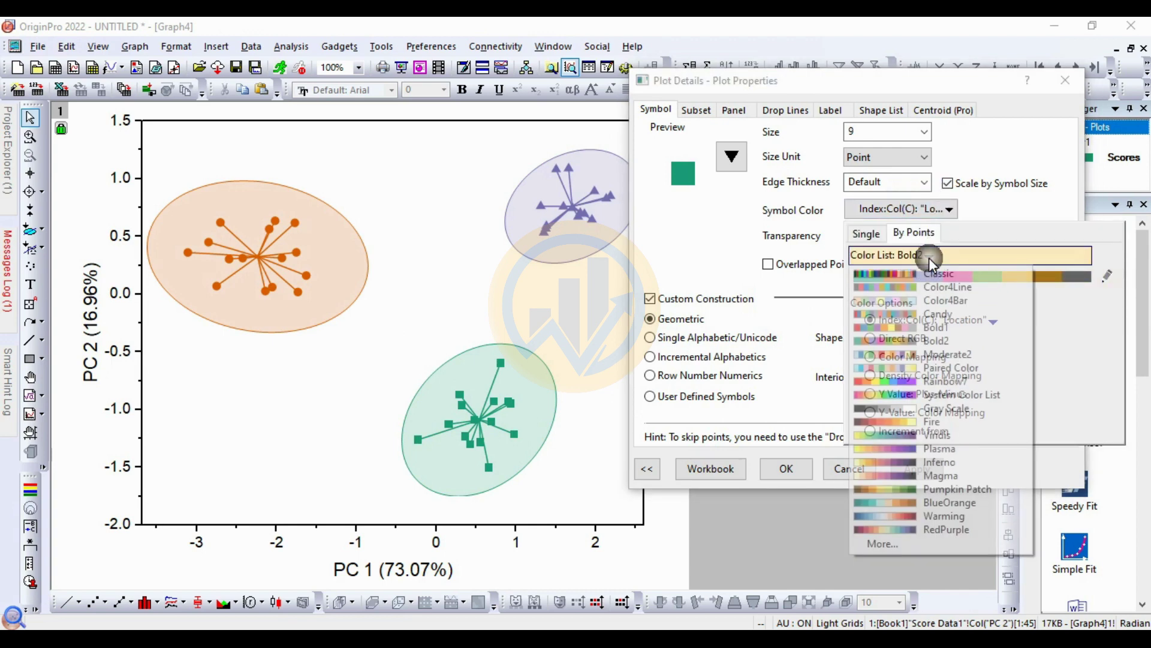
pyautogui.click(945, 327)
pyautogui.click(916, 463)
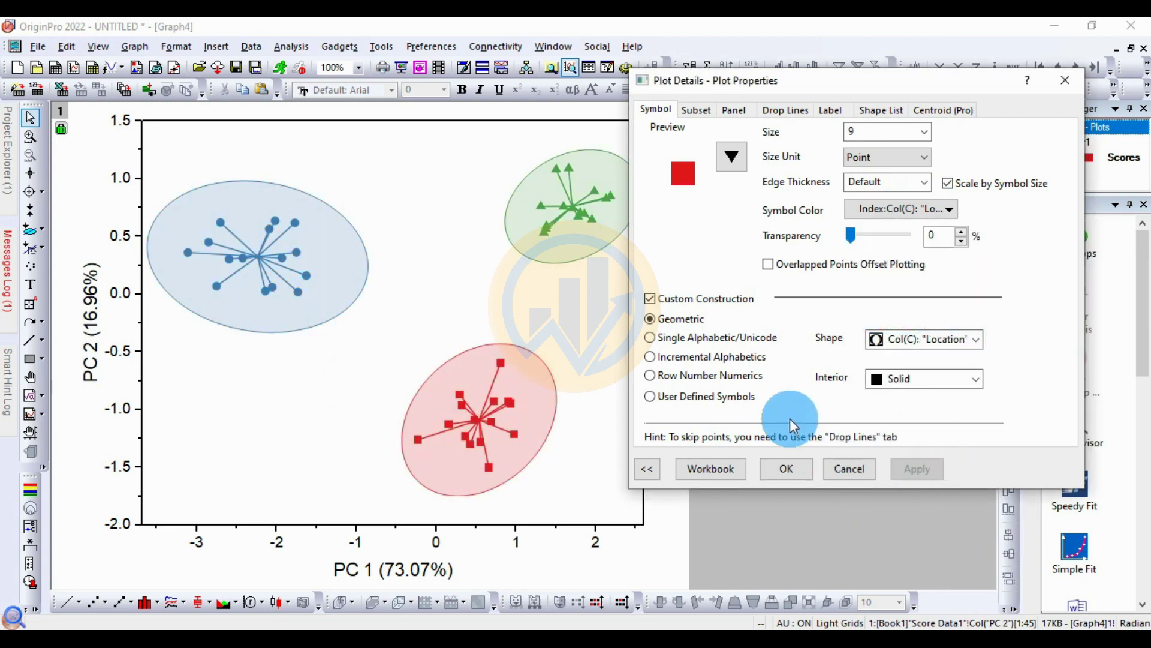
pyautogui.click(781, 467)
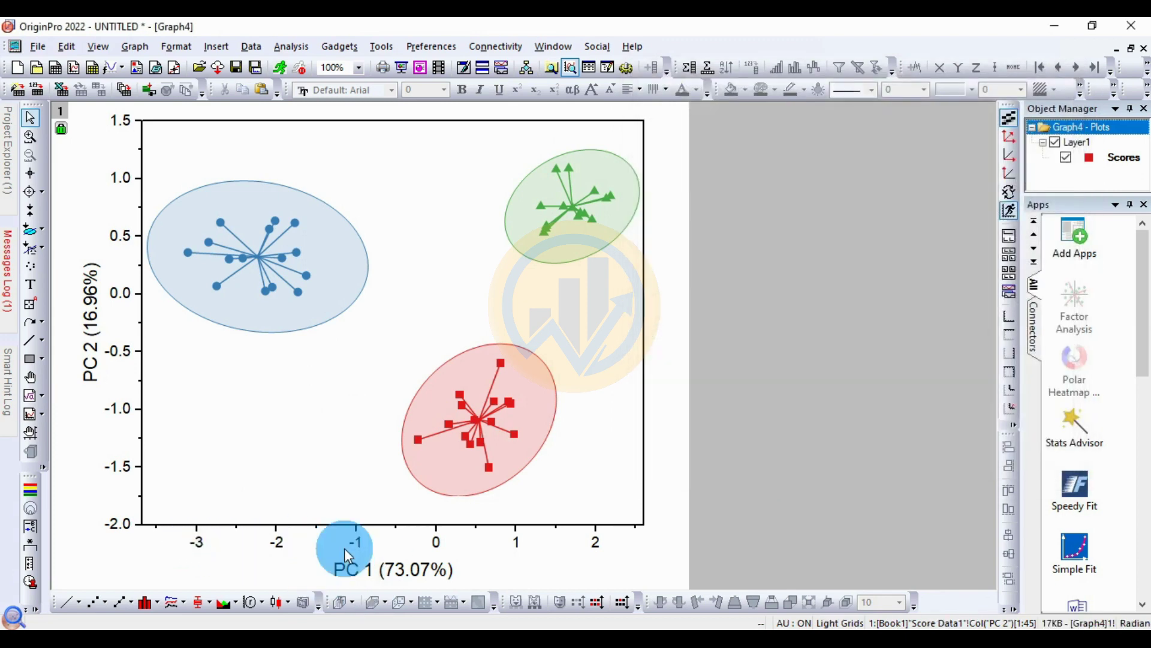
# Set the x-axis title PC 1 (73.07%) and its tick labels to Times New Roman
pyautogui.click(356, 569)
pyautogui.click(391, 90)
pyautogui.scroll(3, 383, 127)
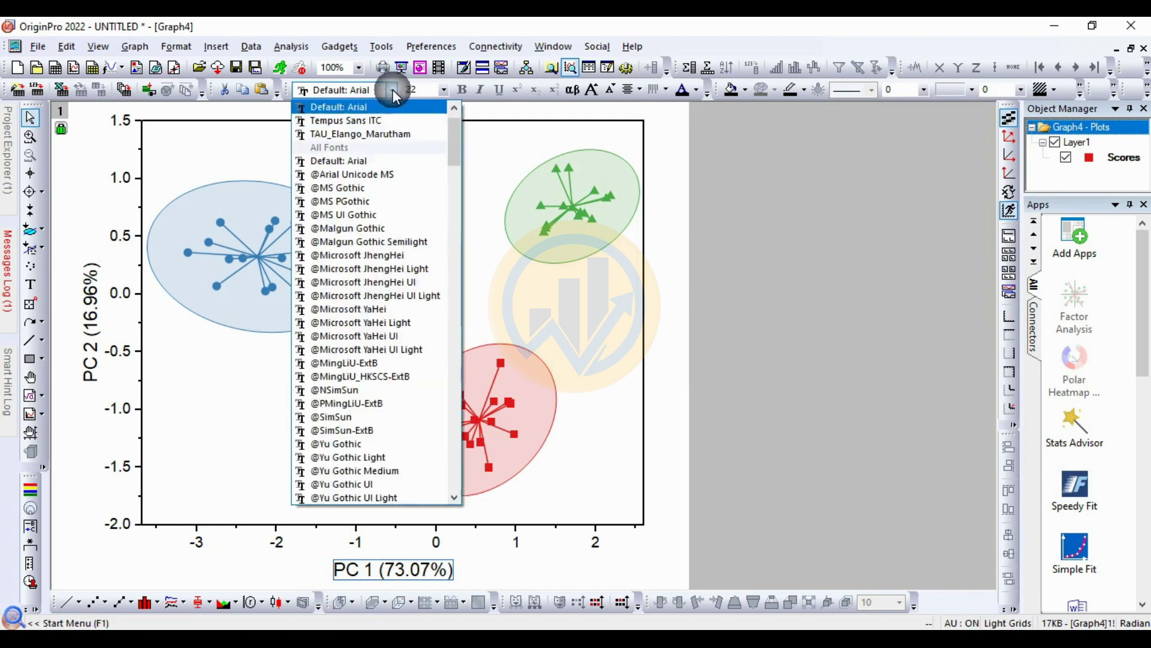
pyautogui.click(385, 122)
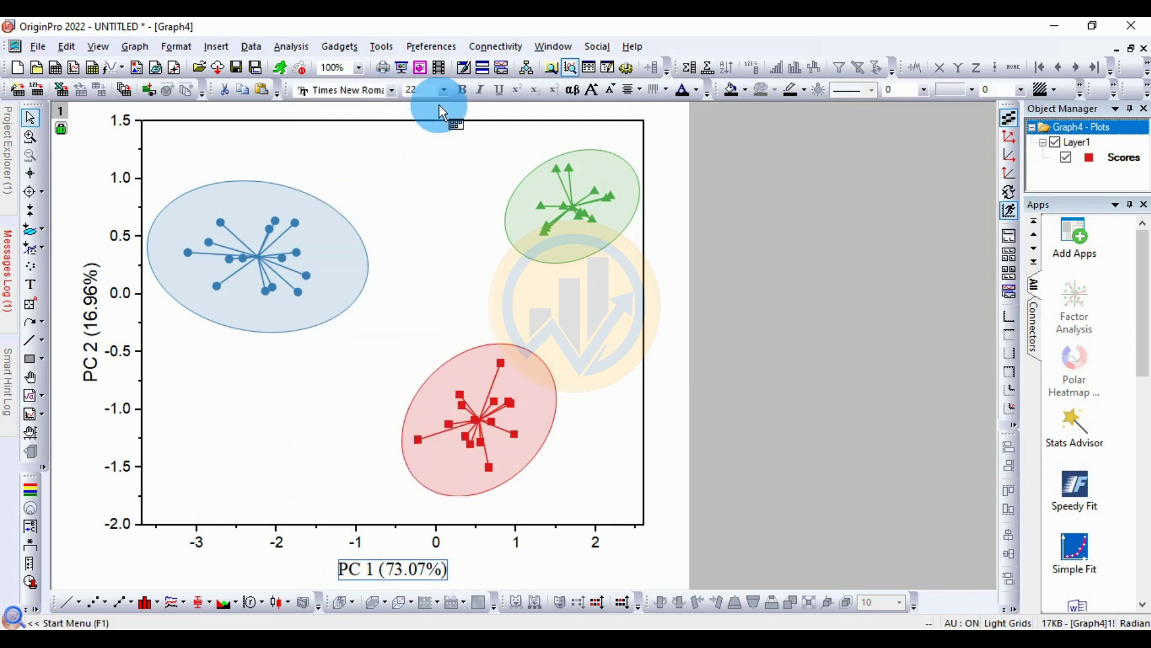
pyautogui.click(283, 542)
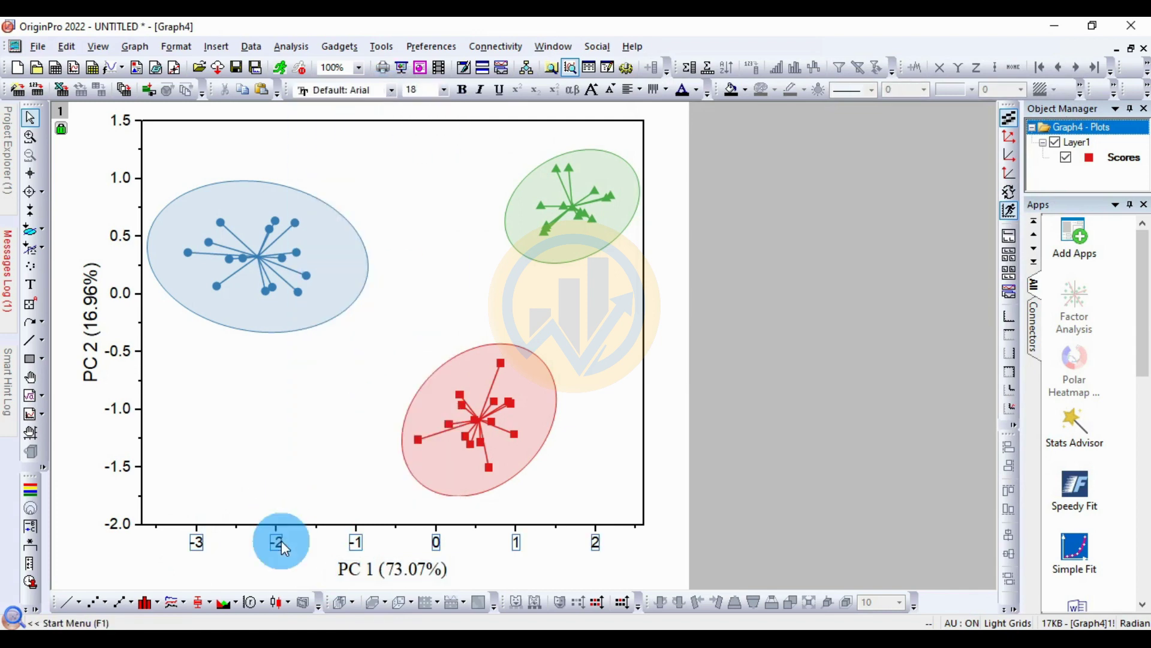
pyautogui.click(391, 90)
pyautogui.scroll(3, 394, 158)
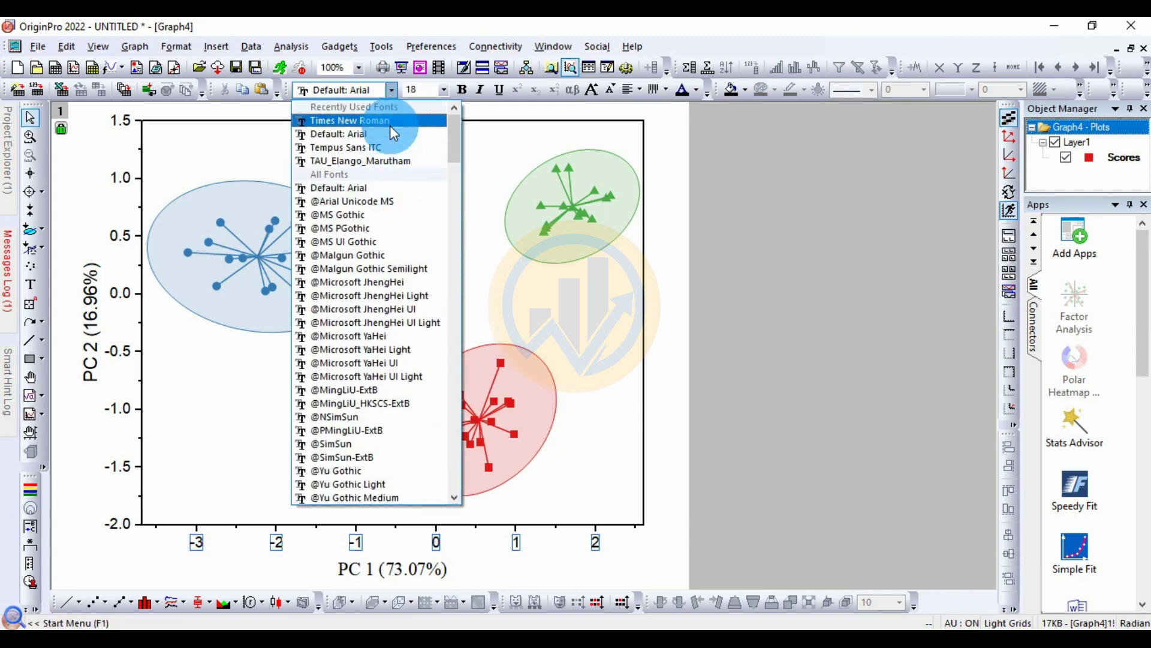
pyautogui.click(390, 125)
pyautogui.click(405, 262)
# Set the y-axis title PC 2 (16.96%) and its tick labels to Times New Roman
pyautogui.click(120, 331)
pyautogui.click(391, 90)
pyautogui.scroll(3, 396, 116)
pyautogui.click(396, 119)
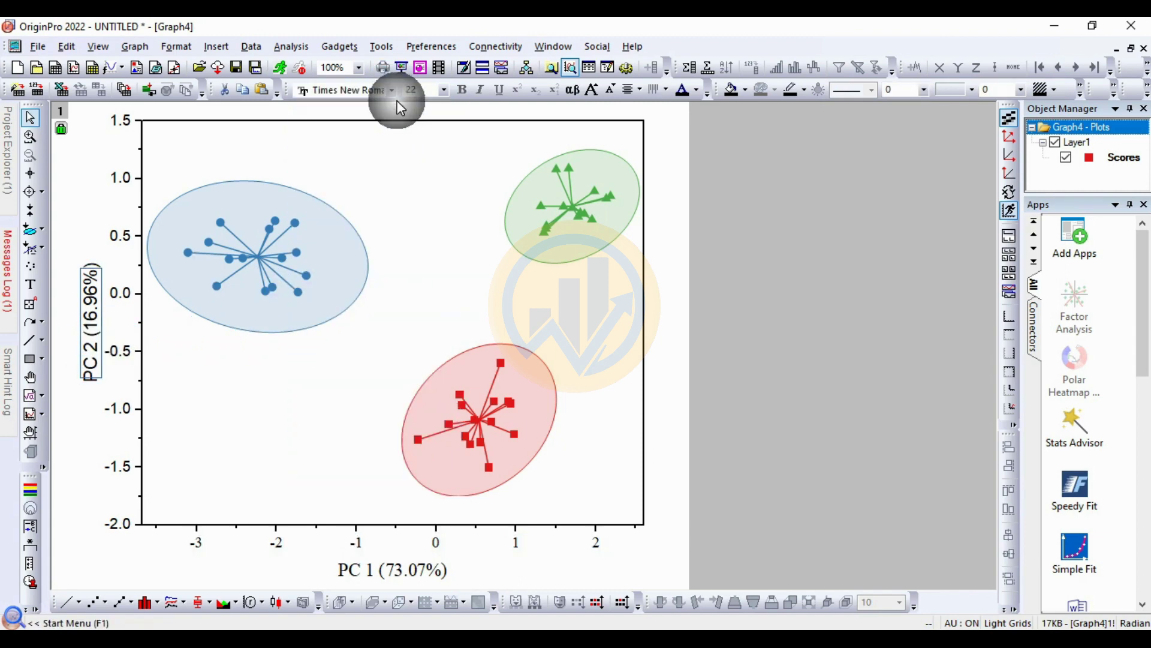
pyautogui.click(120, 294)
pyautogui.click(391, 90)
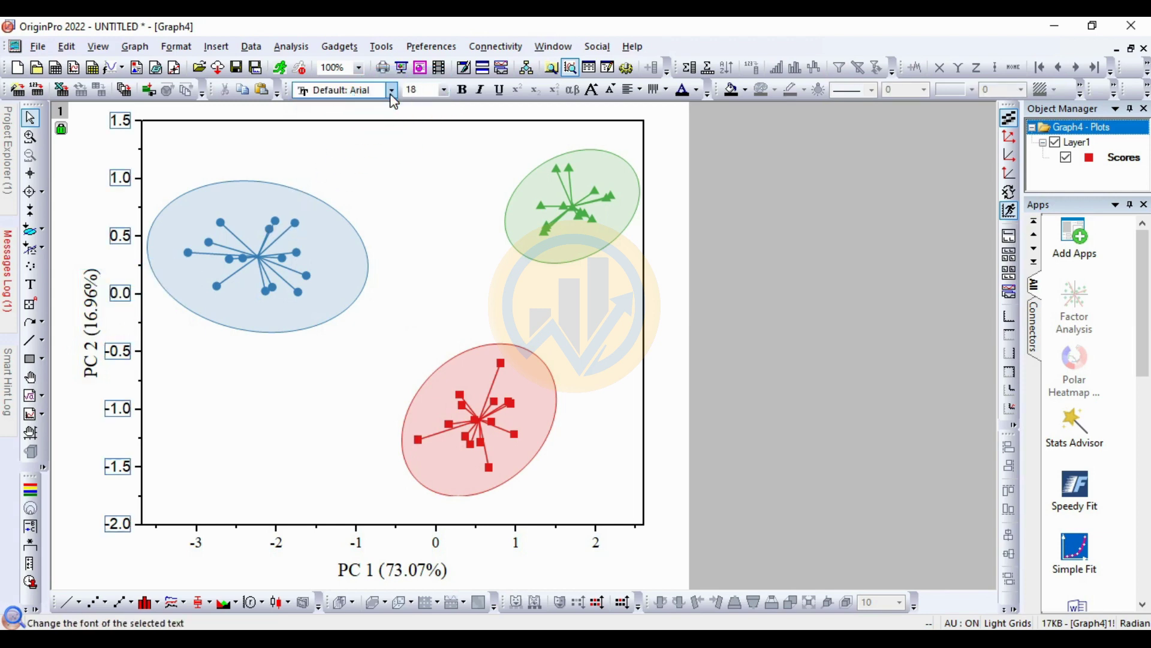
pyautogui.scroll(1, 360, 222)
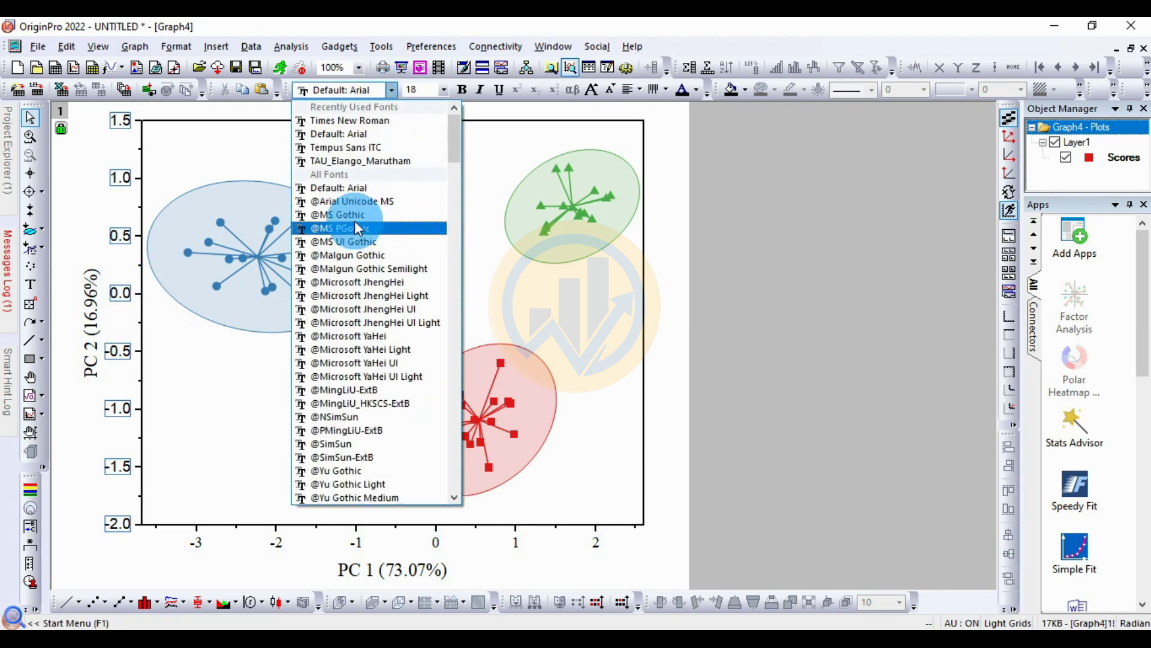
pyautogui.click(379, 120)
pyautogui.click(435, 246)
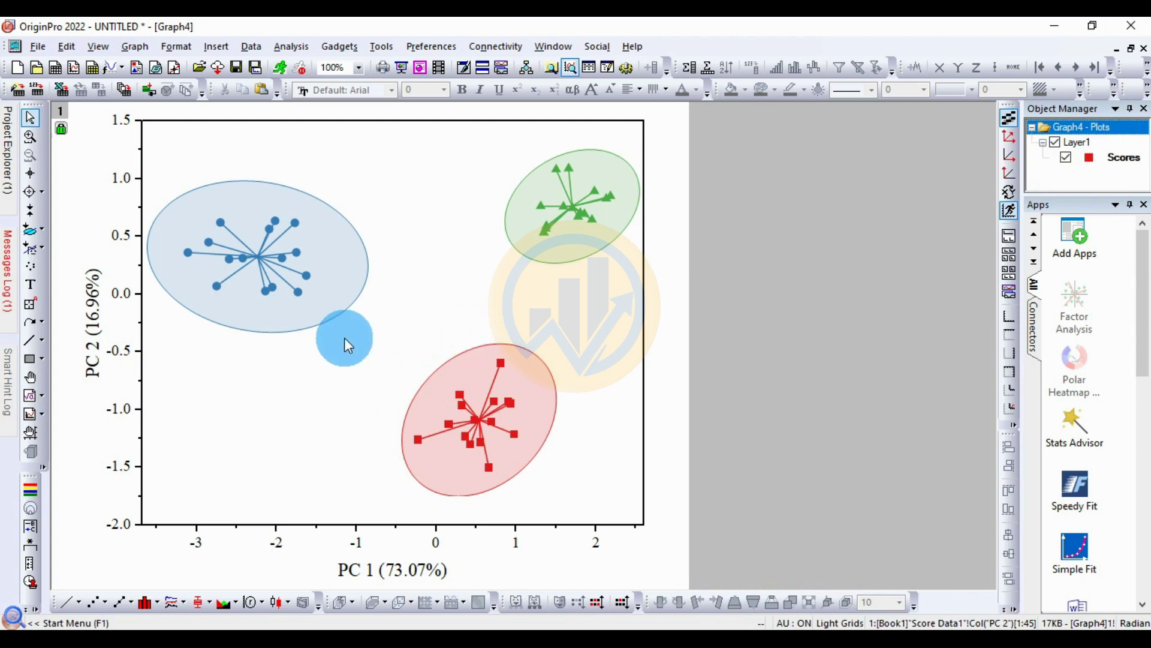
# Open the expG2img Export Graph dialog from File > Export Graph
pyautogui.click(34, 45)
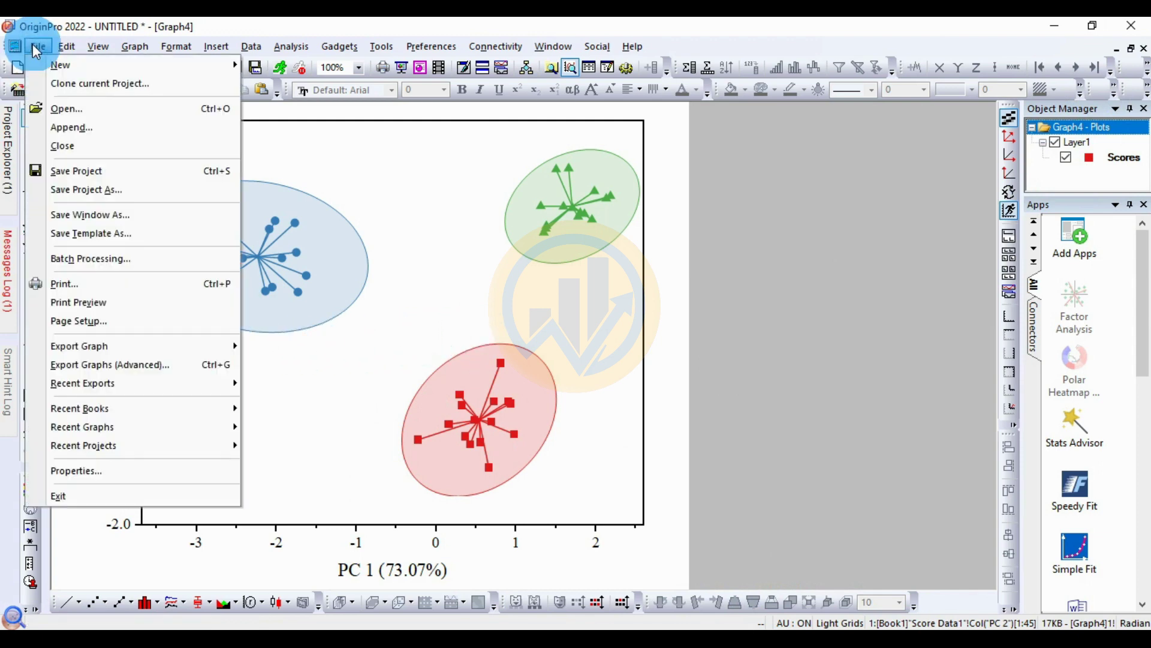
pyautogui.moveTo(106, 348)
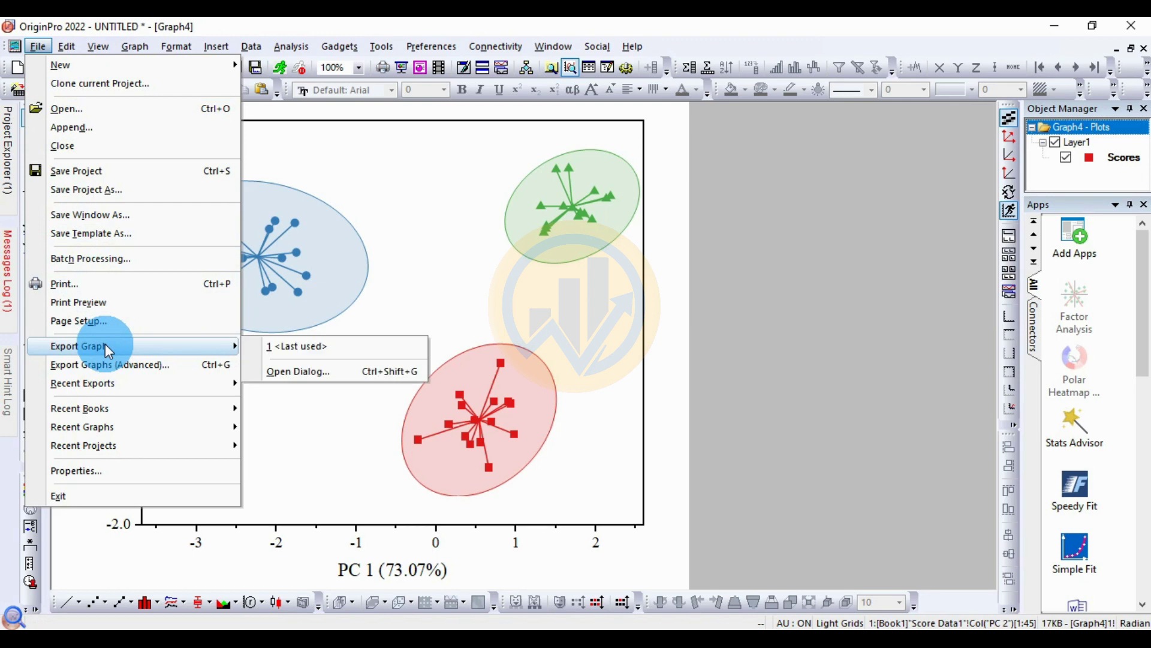
pyautogui.click(294, 371)
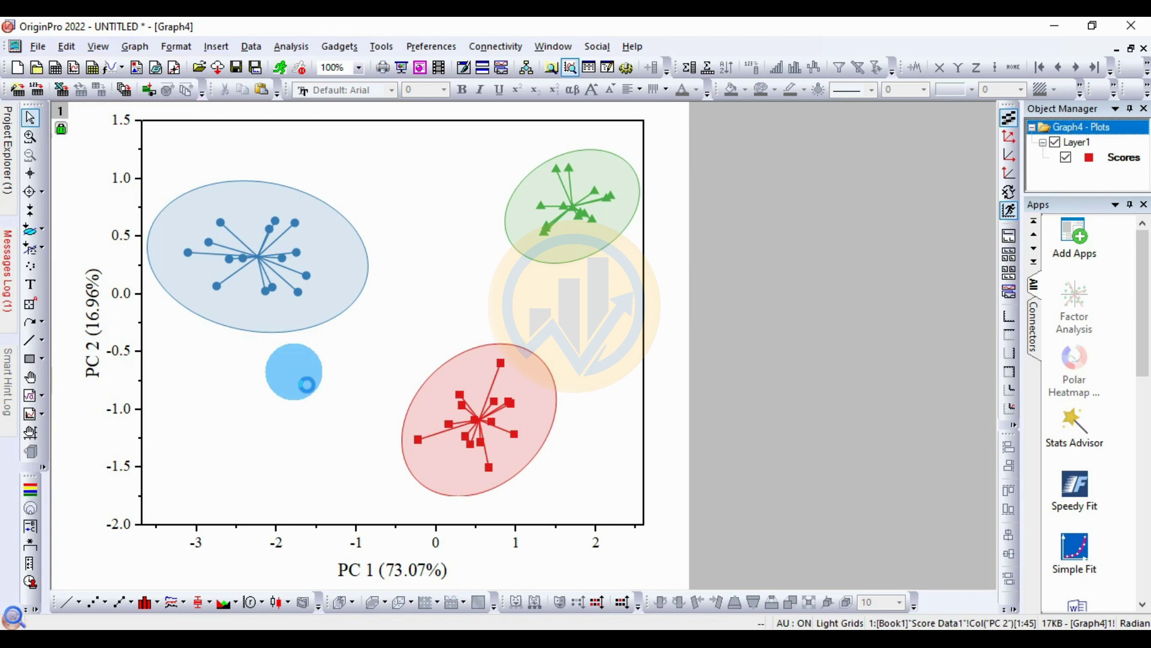
pyautogui.moveTo(431, 178)
pyautogui.mouseDown()
pyautogui.moveTo(487, 174)
pyautogui.moveTo(426, 169)
pyautogui.moveTo(425, 159)
pyautogui.mouseUp()
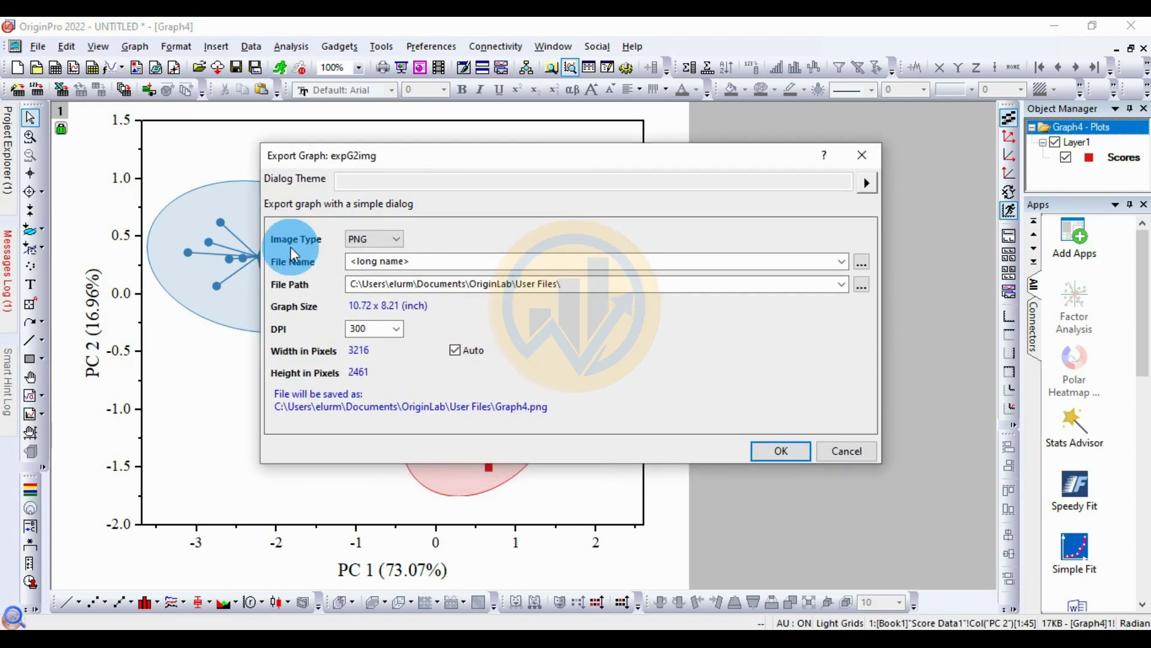
# Set the image type to JPEG and name the file 'Cluster plot with contidence ellipse'
pyautogui.click(398, 242)
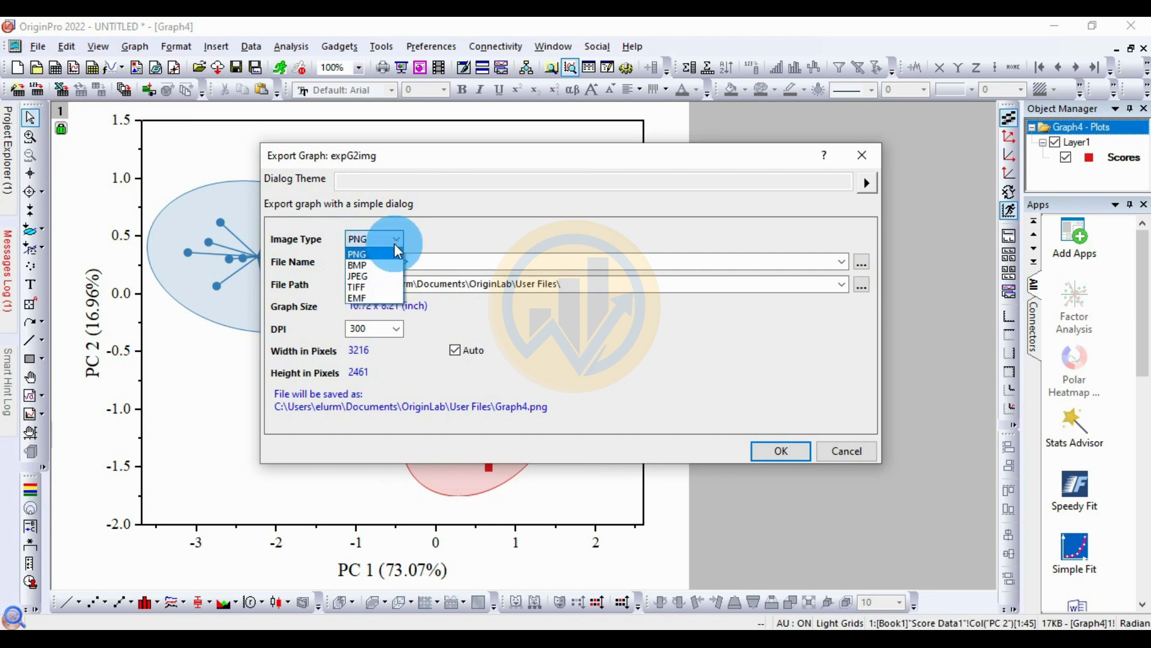
pyautogui.click(379, 275)
pyautogui.click(423, 272)
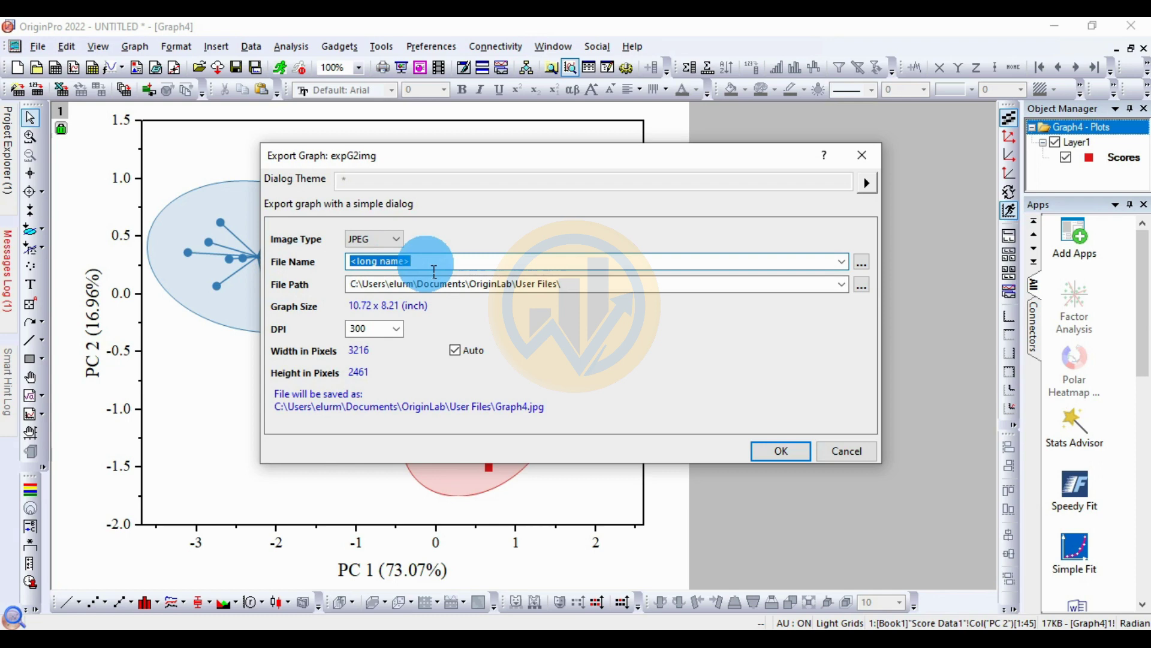
pyautogui.write('C')
pyautogui.click(435, 271)
pyautogui.write('luster ')
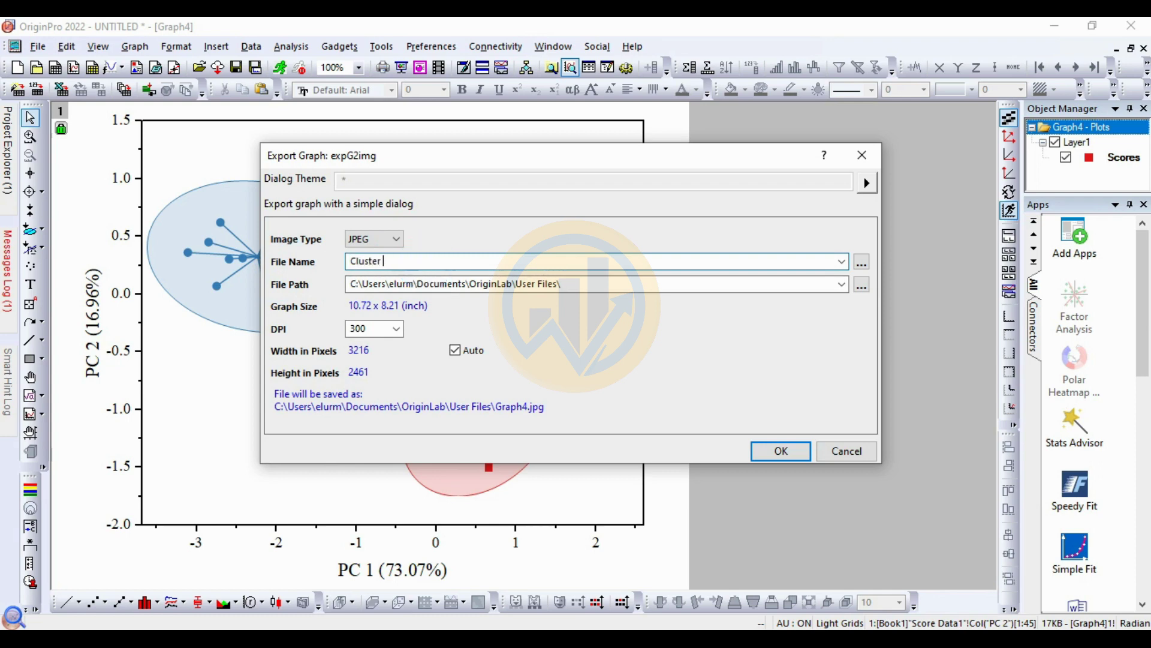
pyautogui.write('plot with contid')
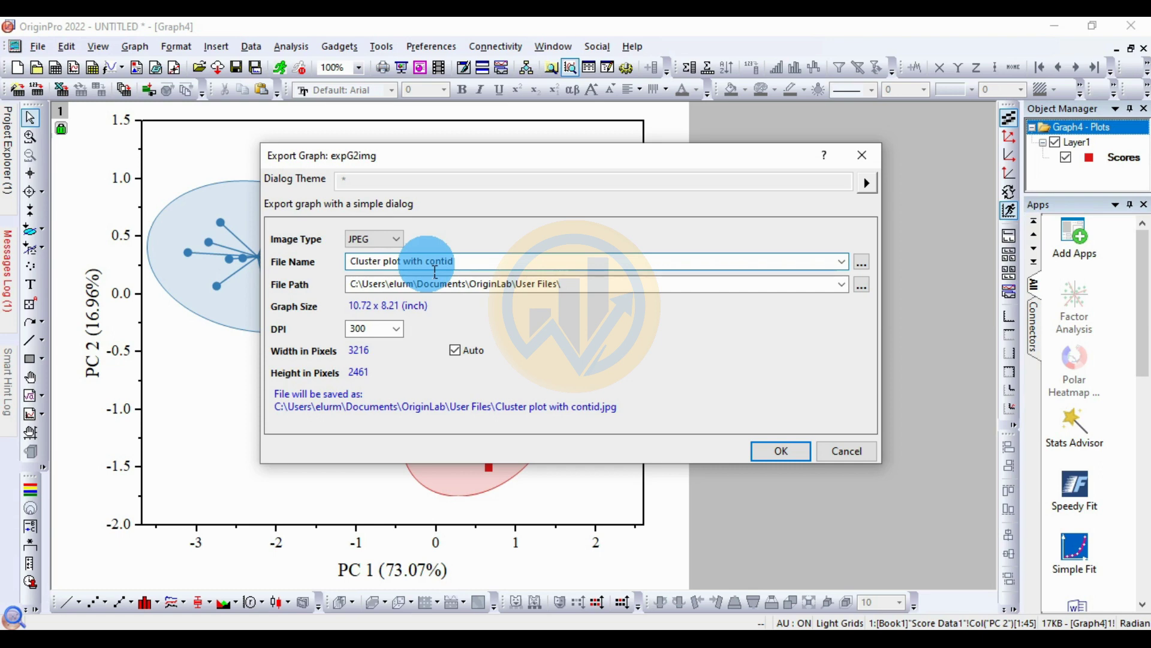
pyautogui.write('ence ')
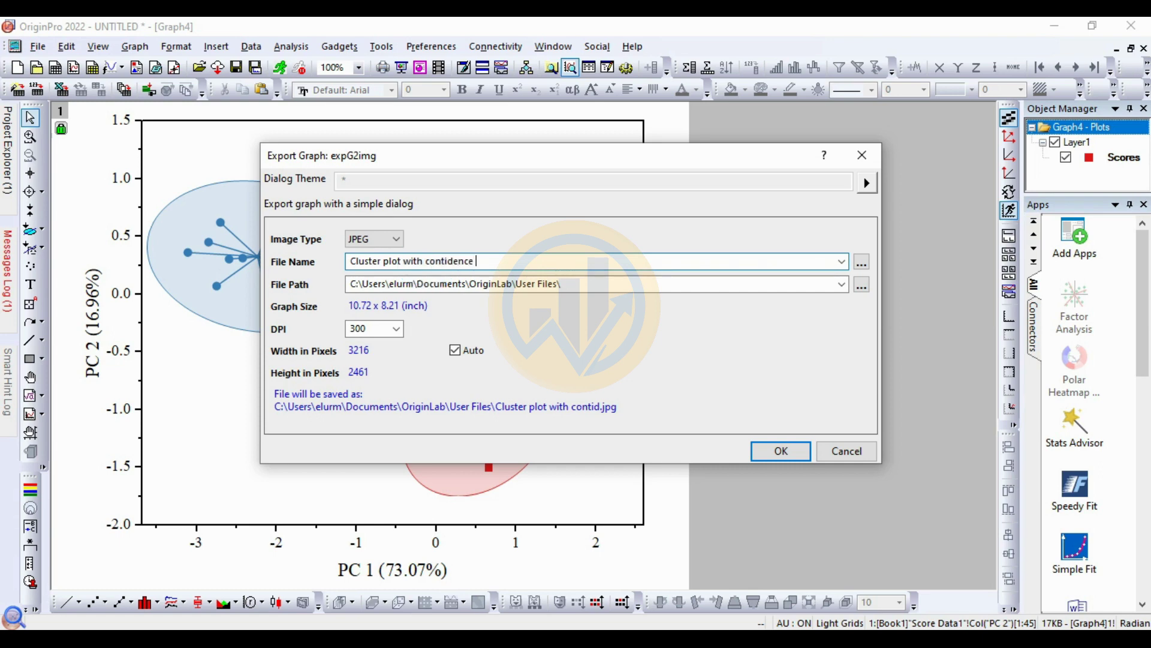
pyautogui.write('ellipse')
pyautogui.click(440, 265)
pyautogui.click(287, 292)
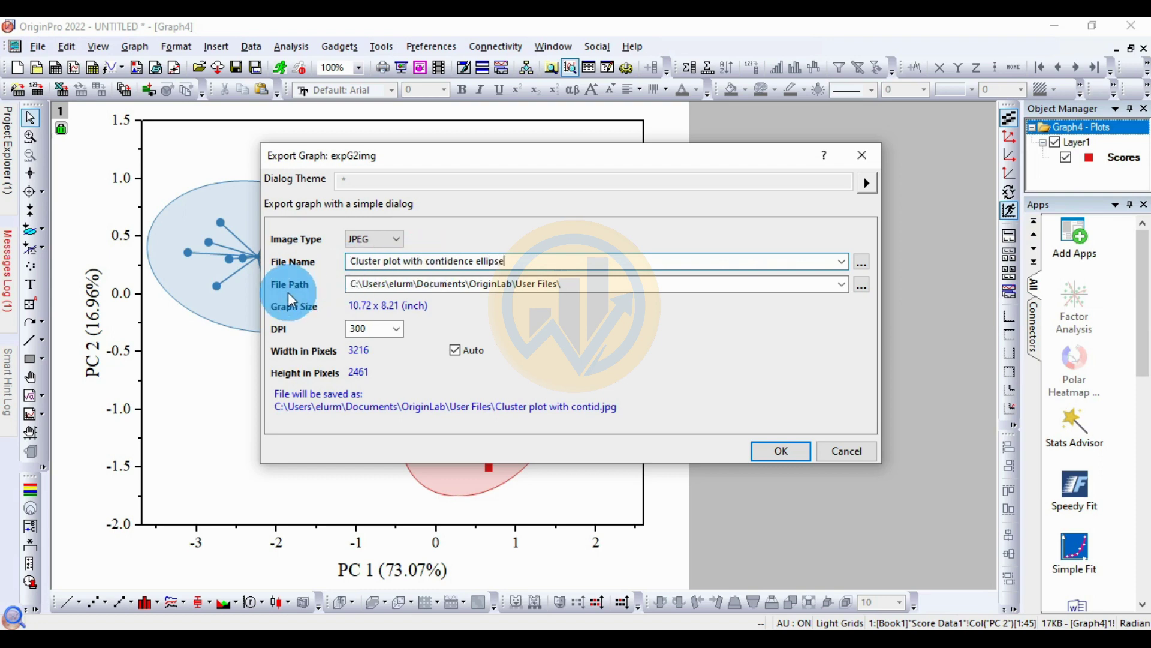
# Save to the Desktop at 300 DPI and export the graph
pyautogui.click(862, 291)
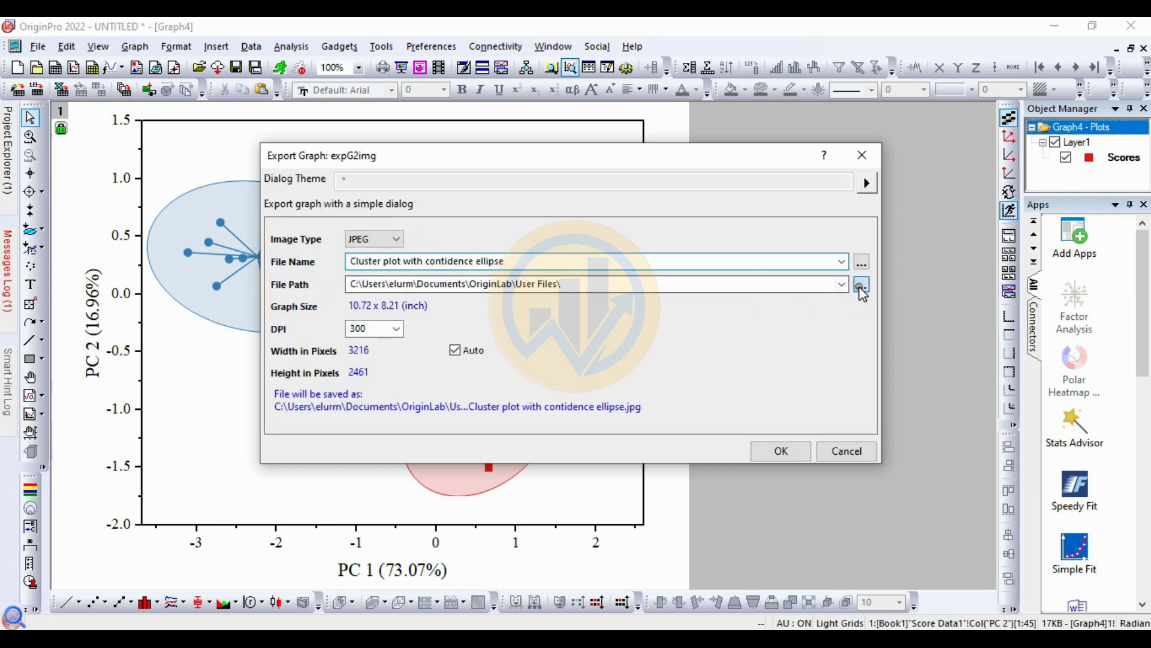
pyautogui.click(375, 229)
pyautogui.click(330, 240)
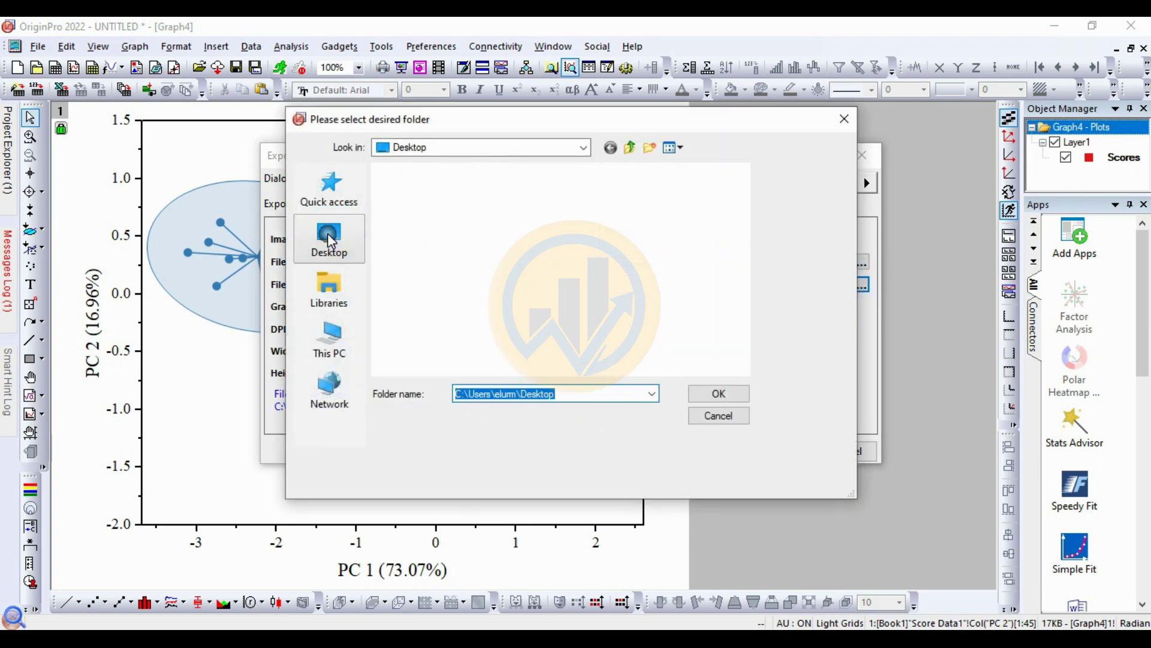
pyautogui.click(719, 393)
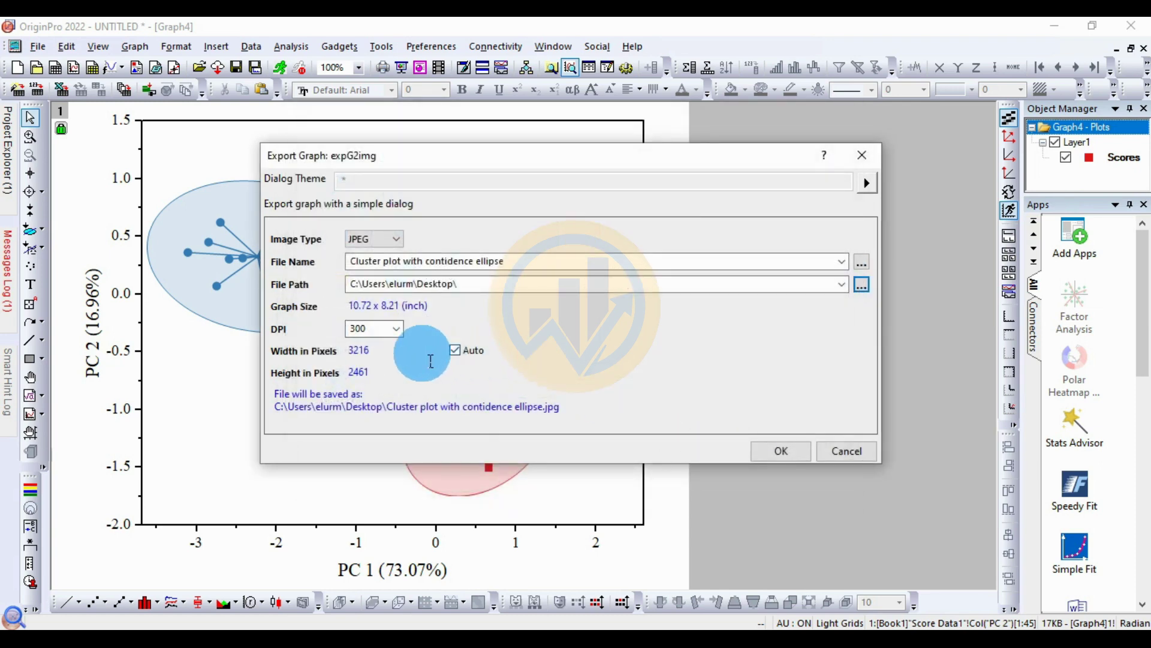
pyautogui.click(403, 331)
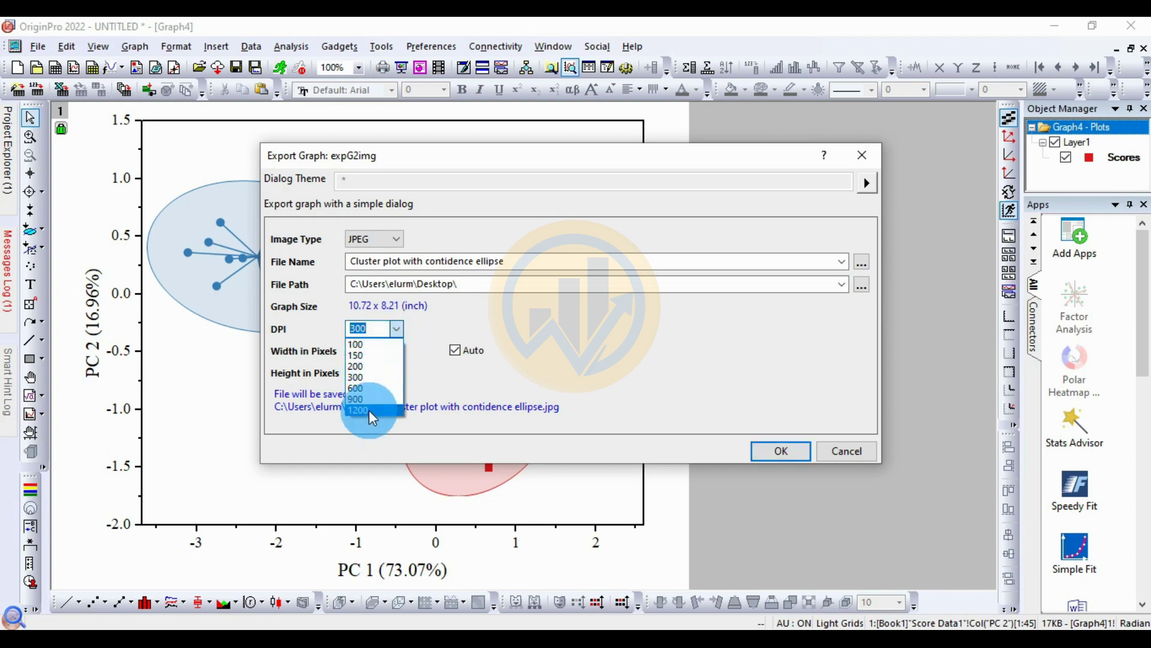
pyautogui.click(369, 378)
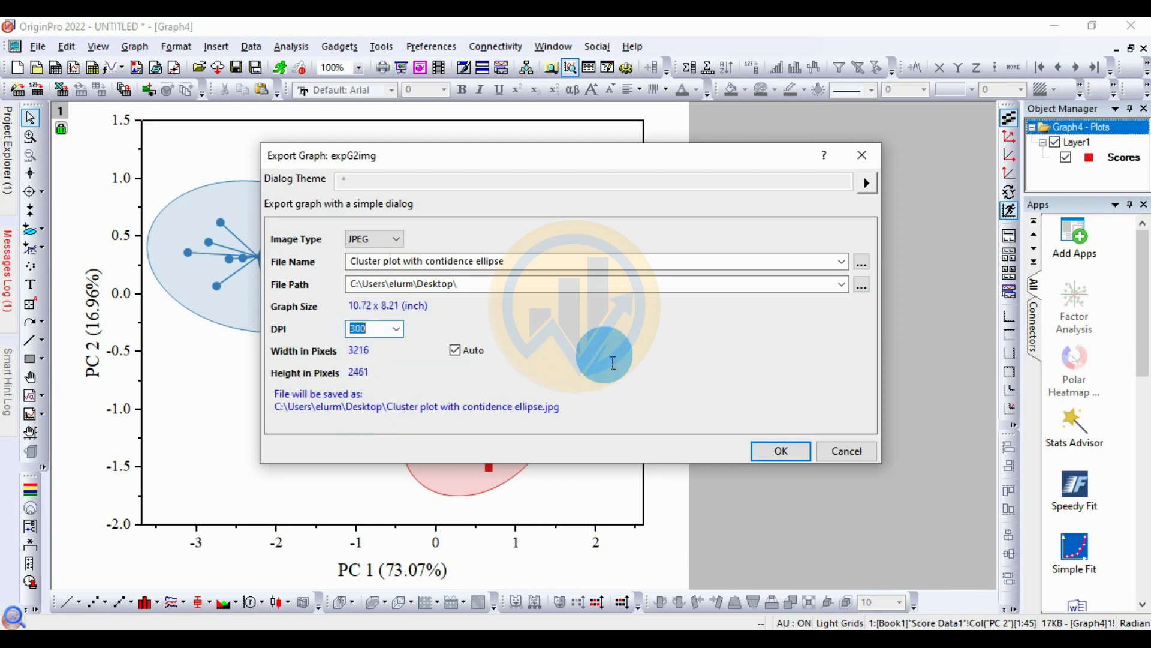
pyautogui.click(789, 454)
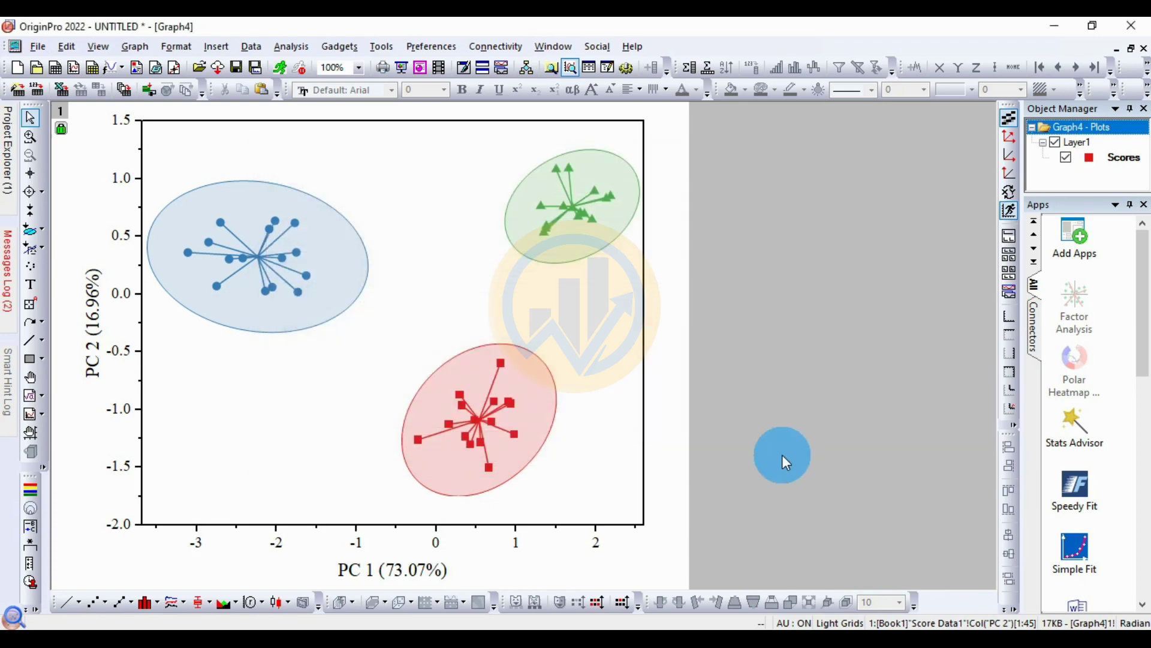
# Minimize Origin and Excel, then open the exported JPEG from the desktop in Photos
pyautogui.click(1055, 26)
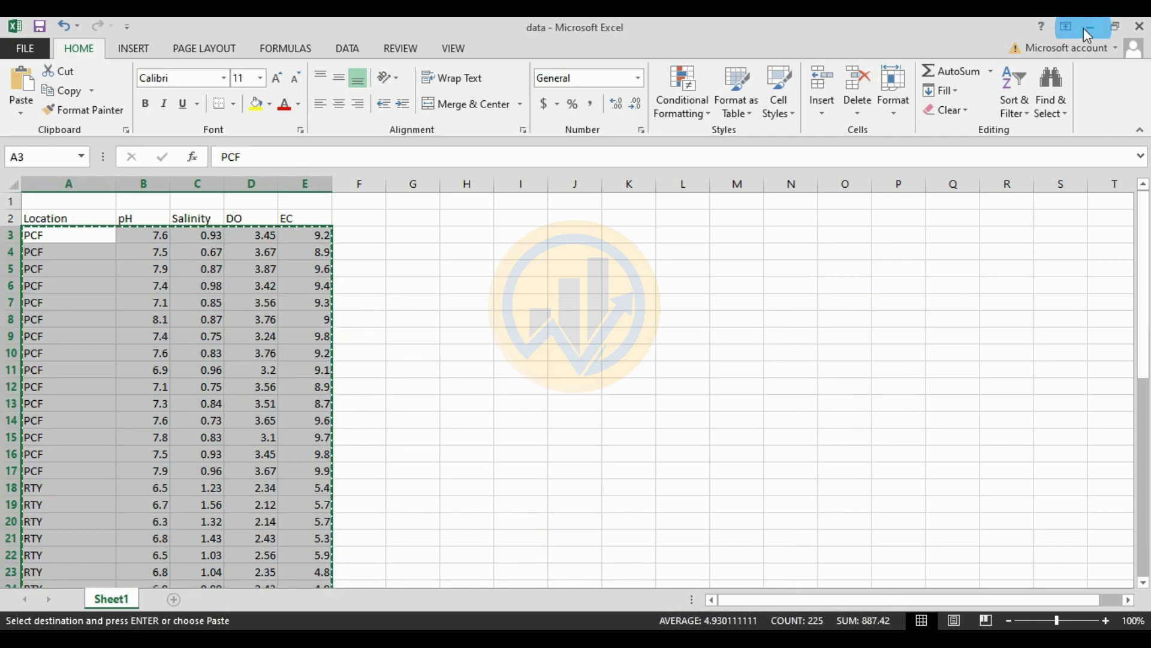
pyautogui.click(1089, 28)
pyautogui.click(858, 156)
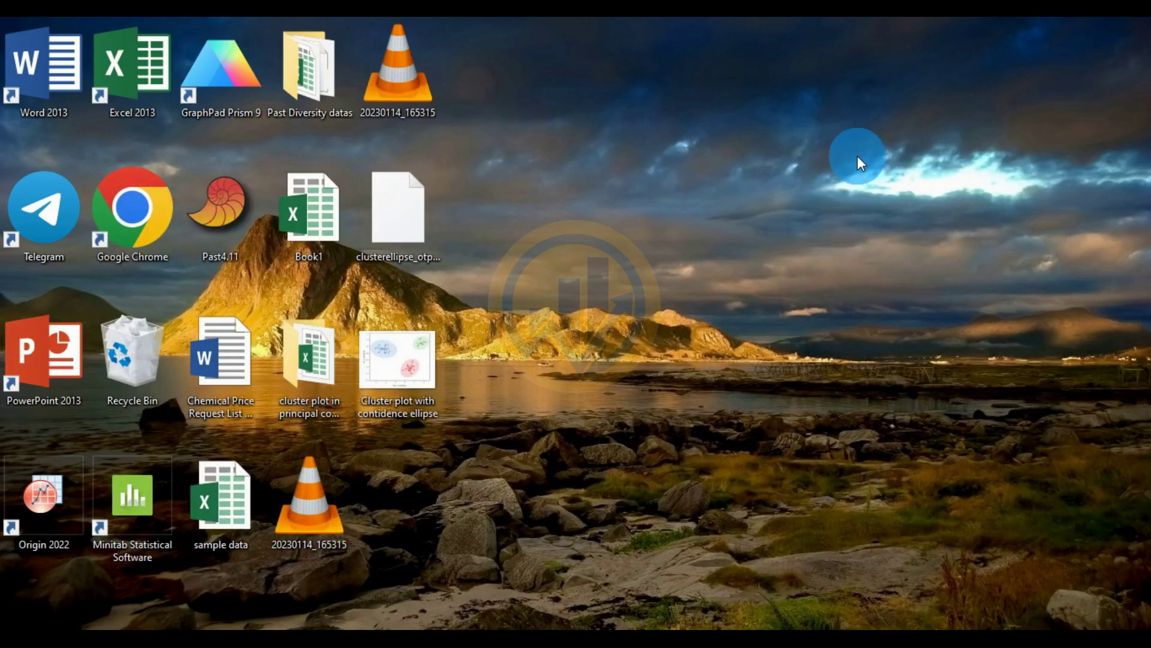
pyautogui.doubleClick(410, 361)
pyautogui.click(758, 199)
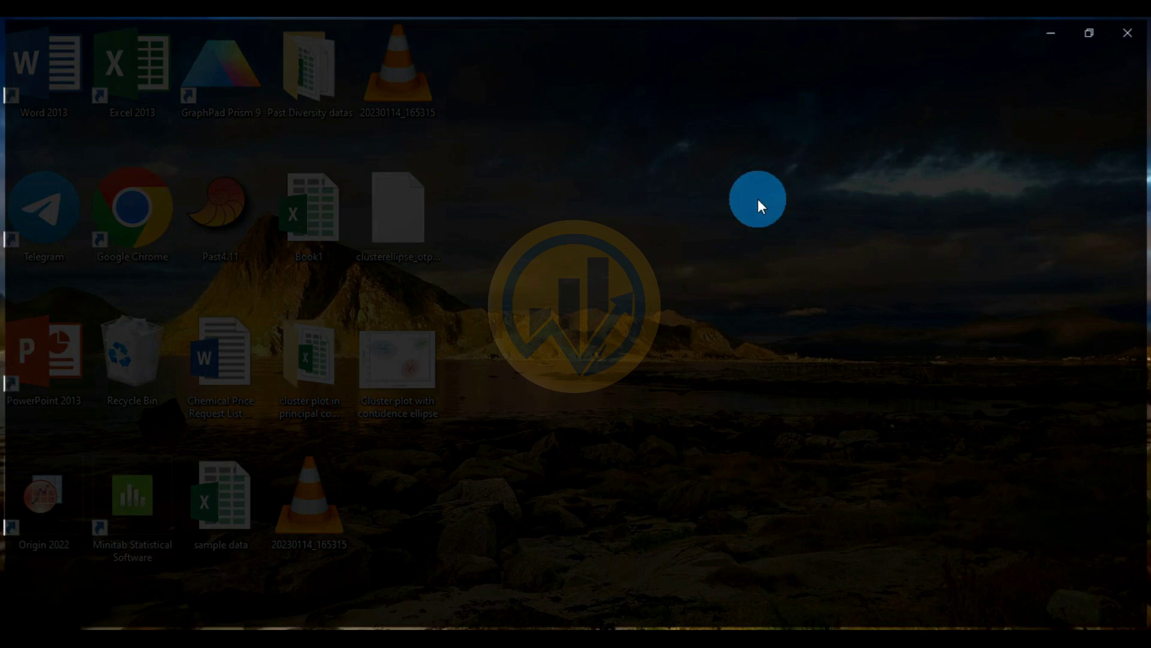